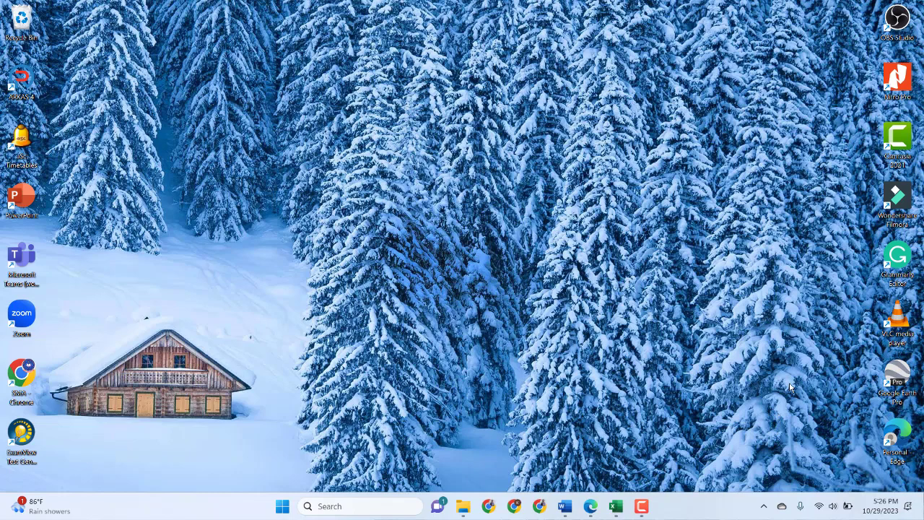
Open Google Earth Pro and rotate the globe to look over the continents, ending with Asia in view.
double_click(903, 377)
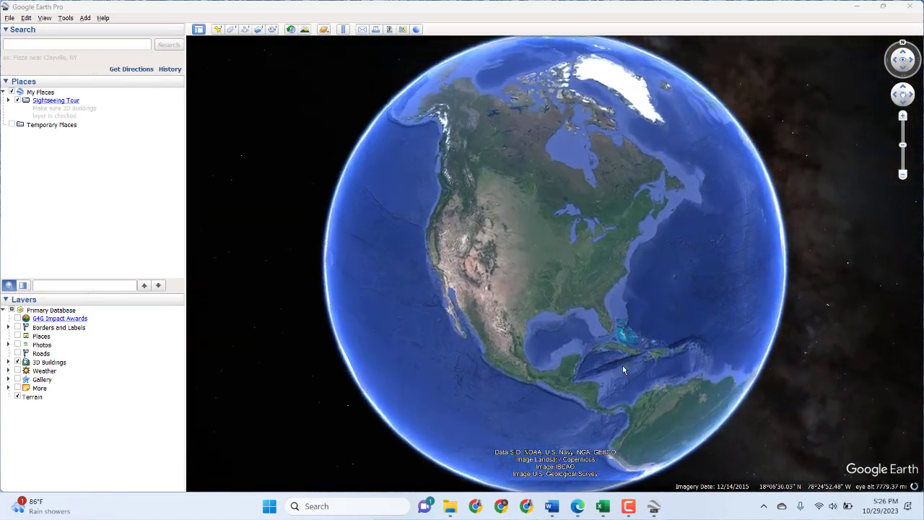
drag(697, 261, 471, 262)
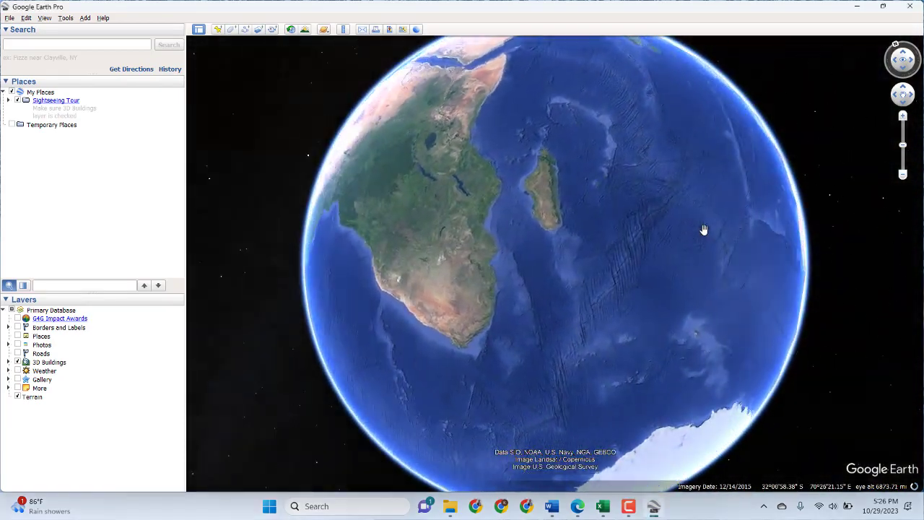
drag(704, 230, 496, 334)
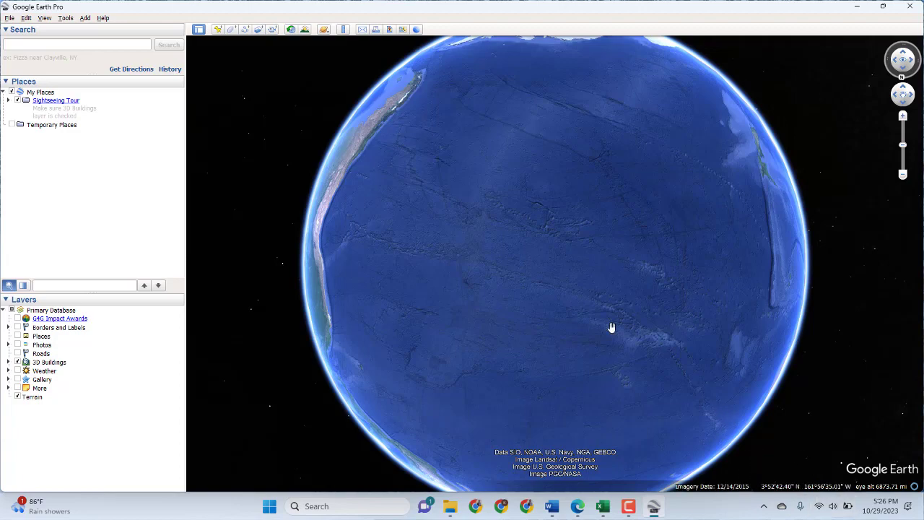
drag(374, 246, 650, 296)
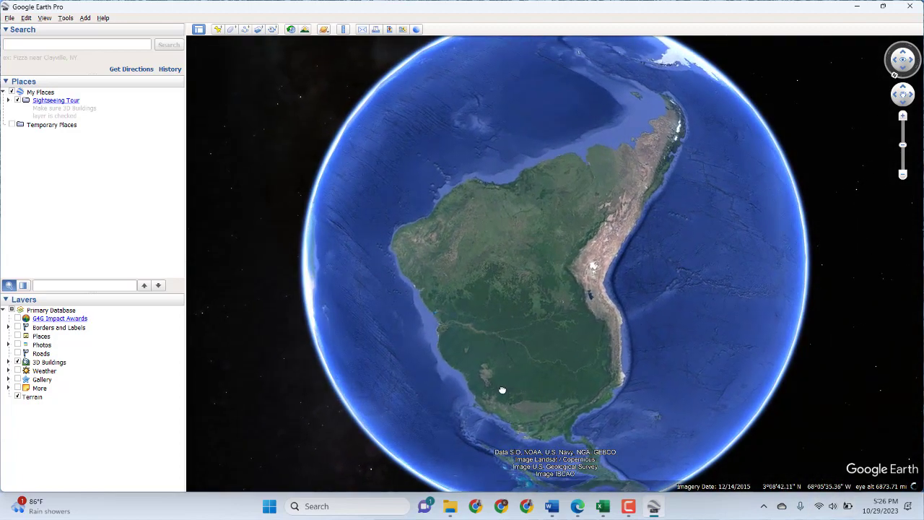
drag(549, 408, 469, 252)
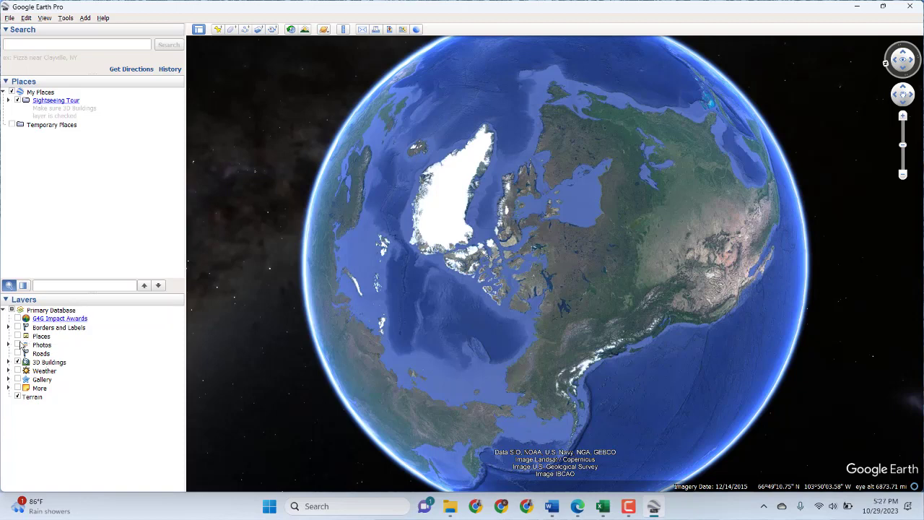
click(18, 346)
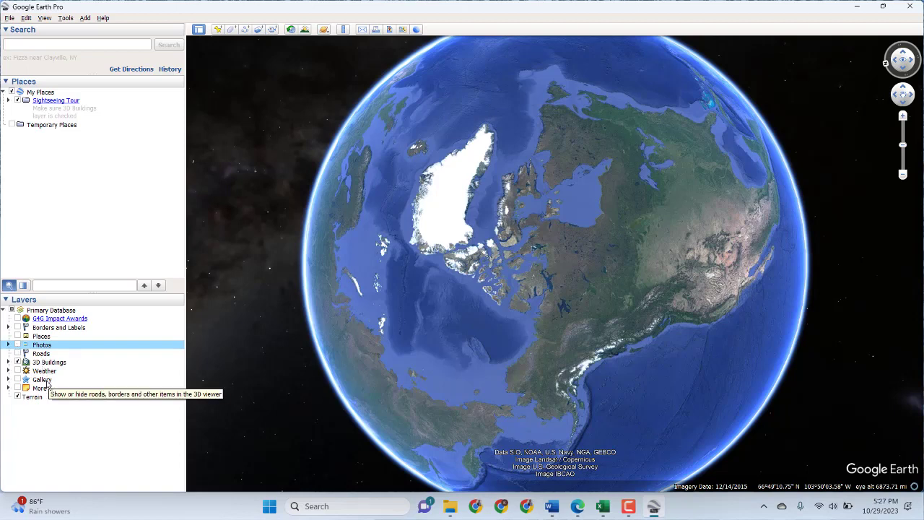
drag(644, 196, 468, 322)
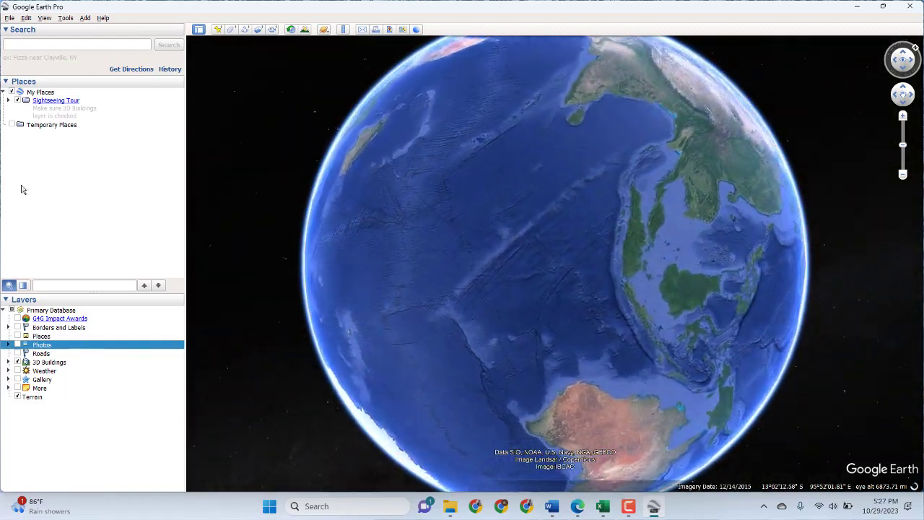
drag(574, 149, 361, 289)
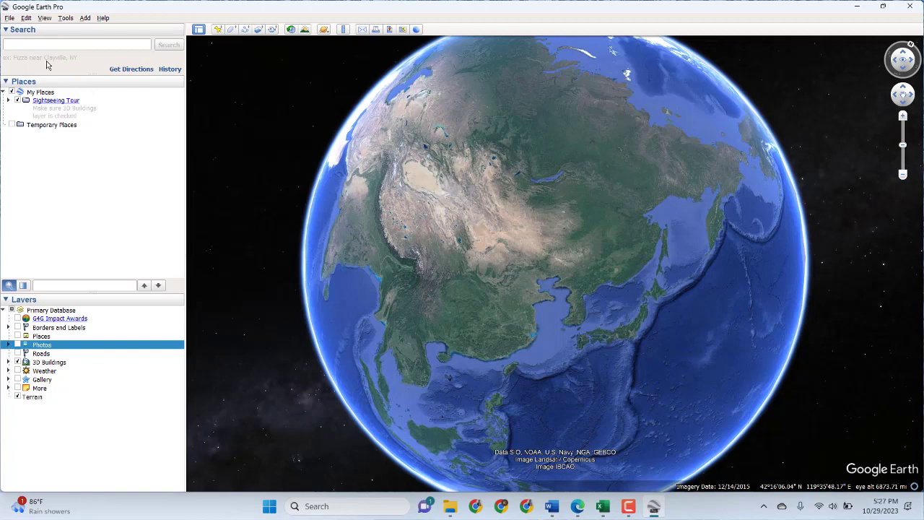
Set the latitude/longitude display to Universal Transverse Mercator in the 3D view options and apply it.
click(66, 18)
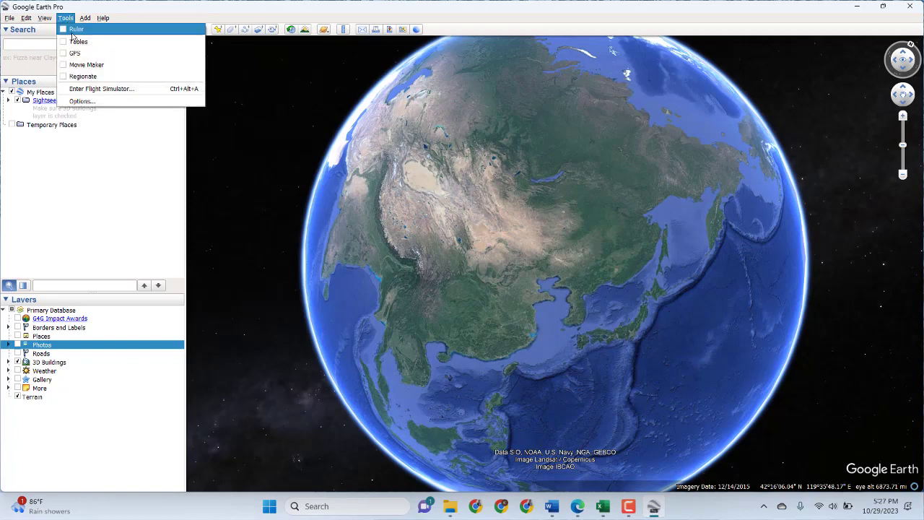
click(83, 102)
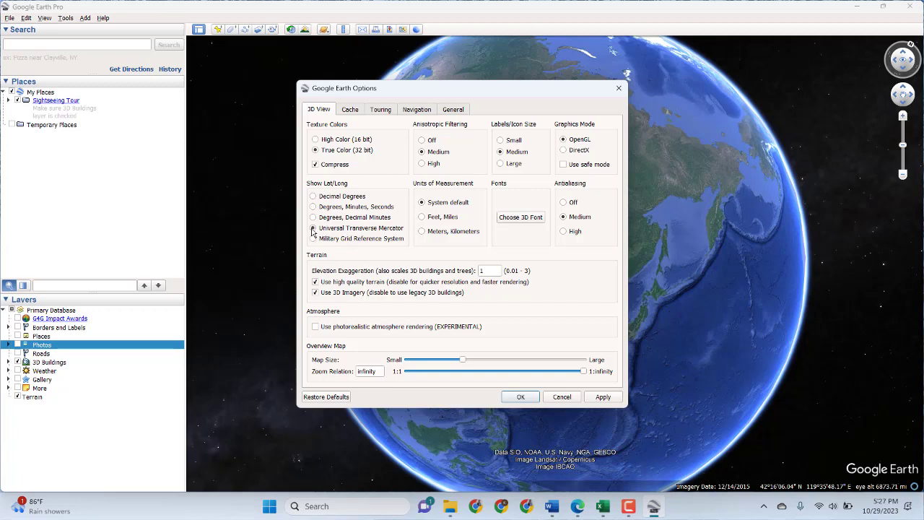
click(312, 228)
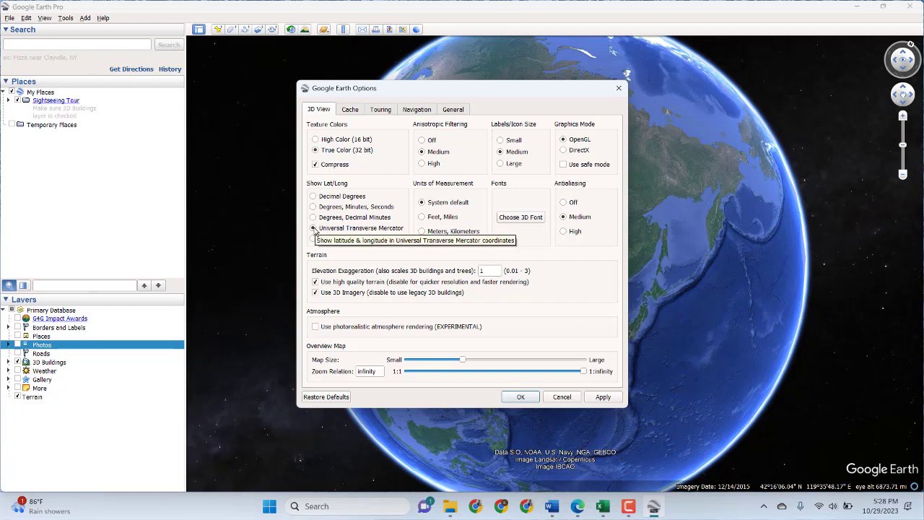
click(603, 398)
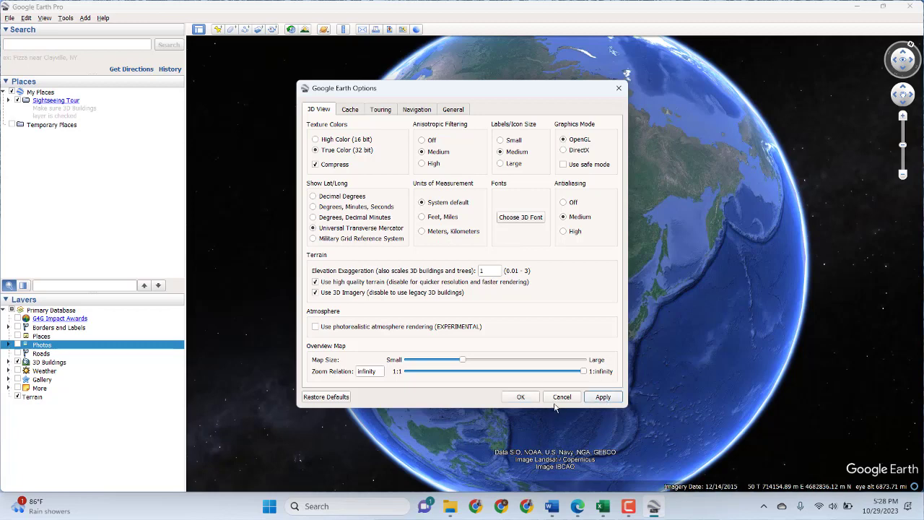
click(523, 398)
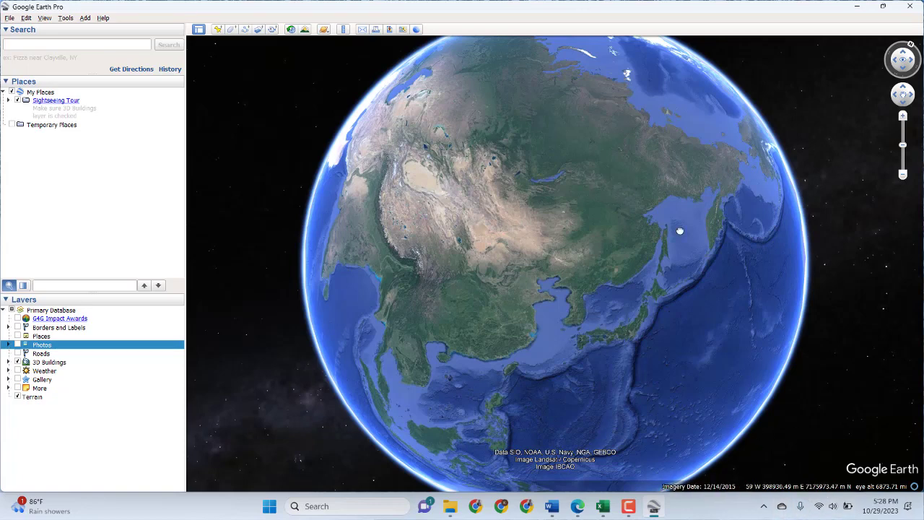
Search for "sma pelita utama" and frame the Sekolah Pelita Utama site with its surroundings in the view.
drag(679, 227, 598, 315)
drag(689, 135, 603, 238)
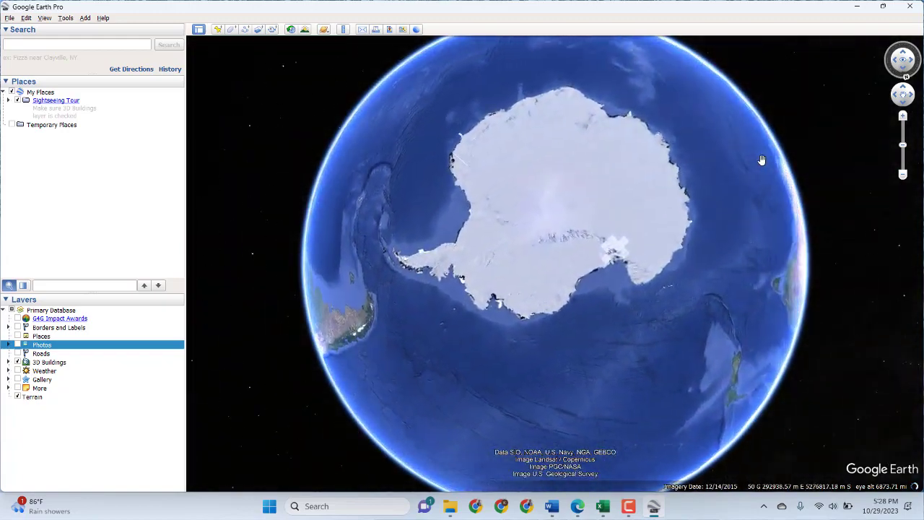
drag(761, 159, 706, 385)
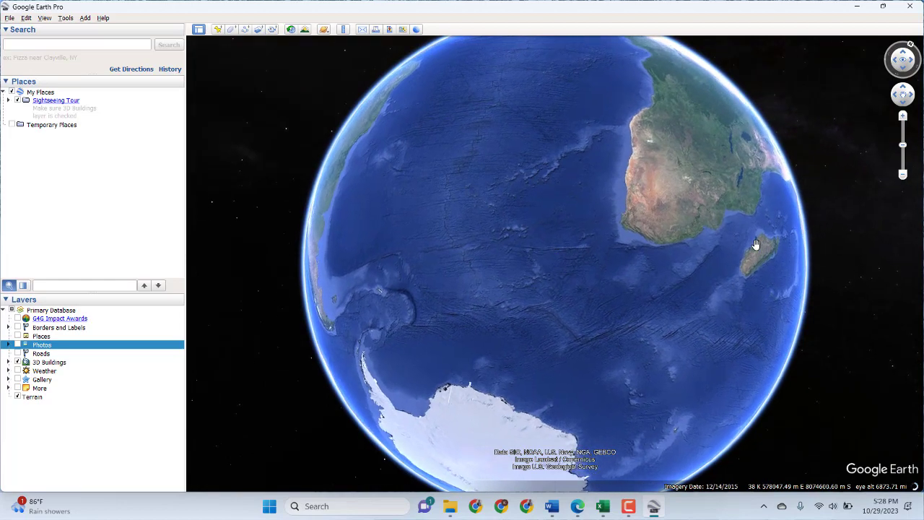
drag(759, 243, 556, 359)
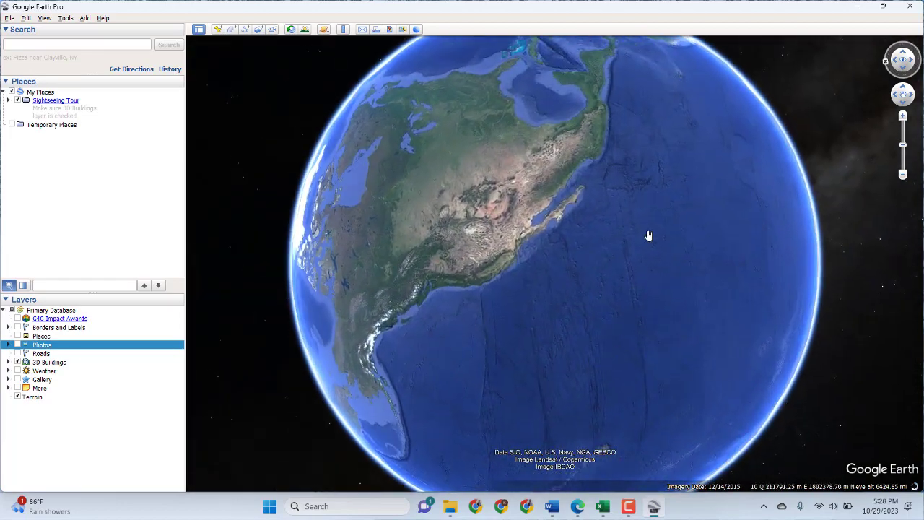
click(67, 42)
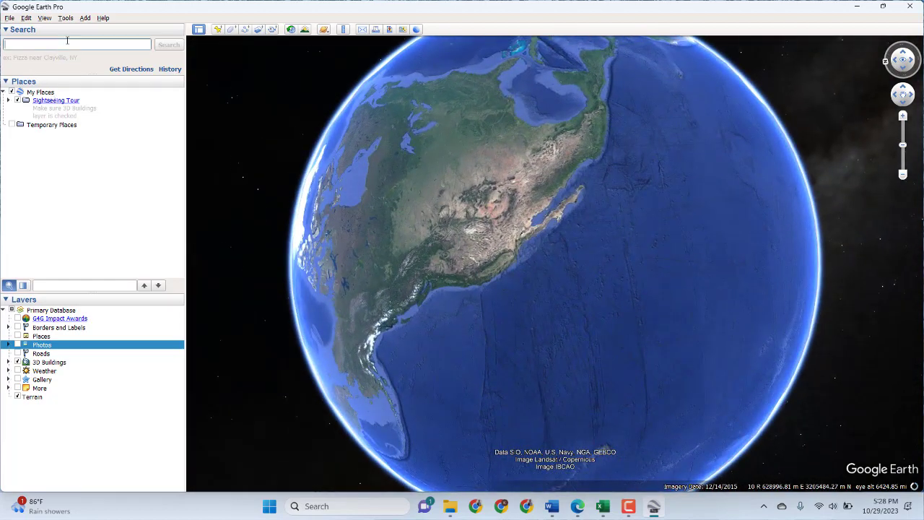
text(sma)
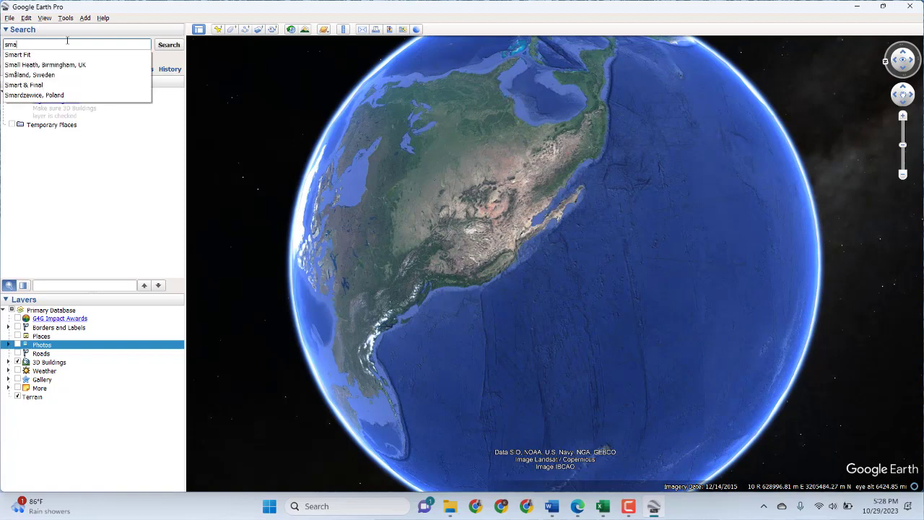
text( pelita utama)
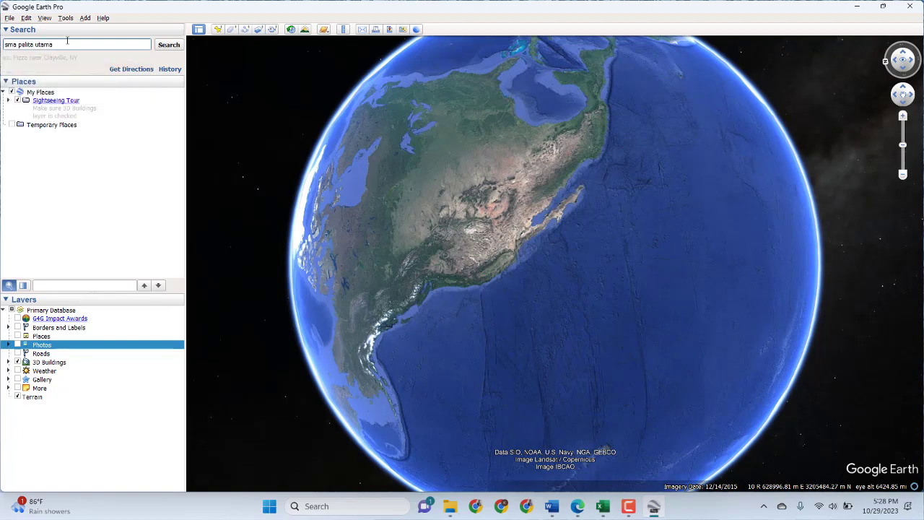
key(Return)
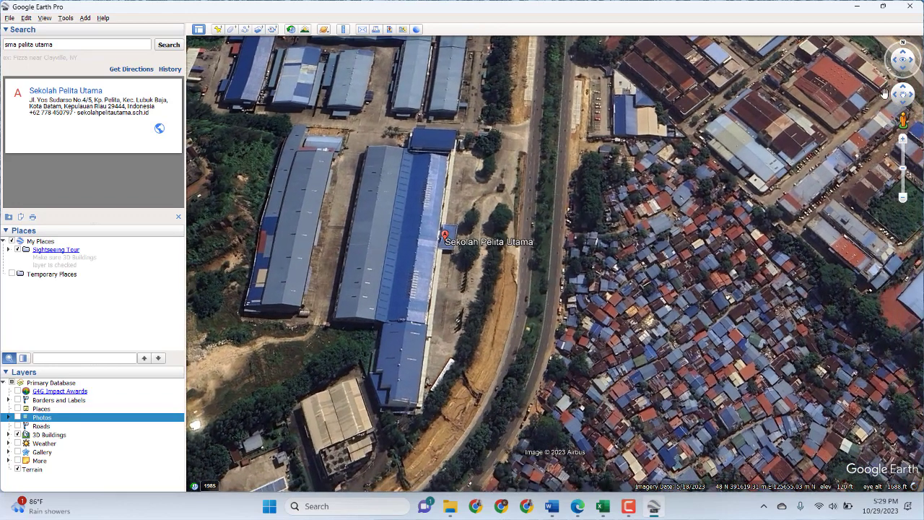
drag(895, 101, 901, 88)
click(903, 102)
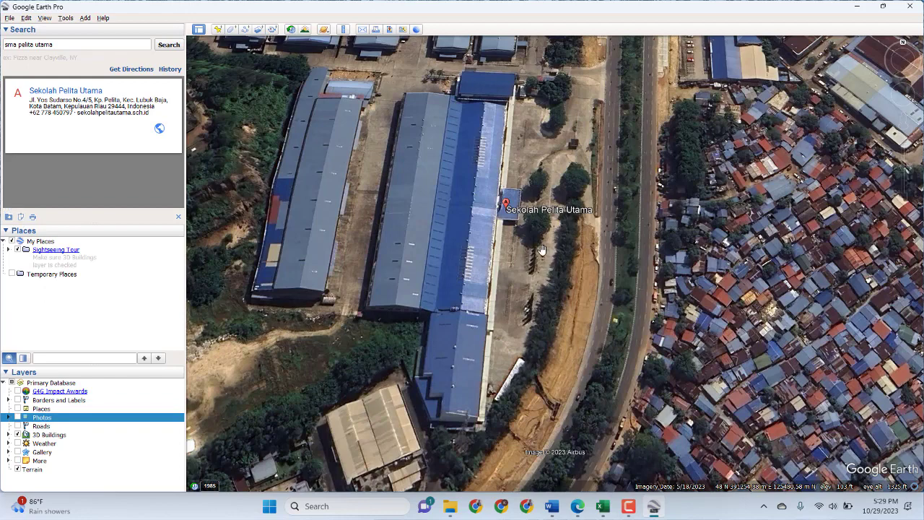
scroll(533, 265, down, 1)
drag(787, 93, 765, 94)
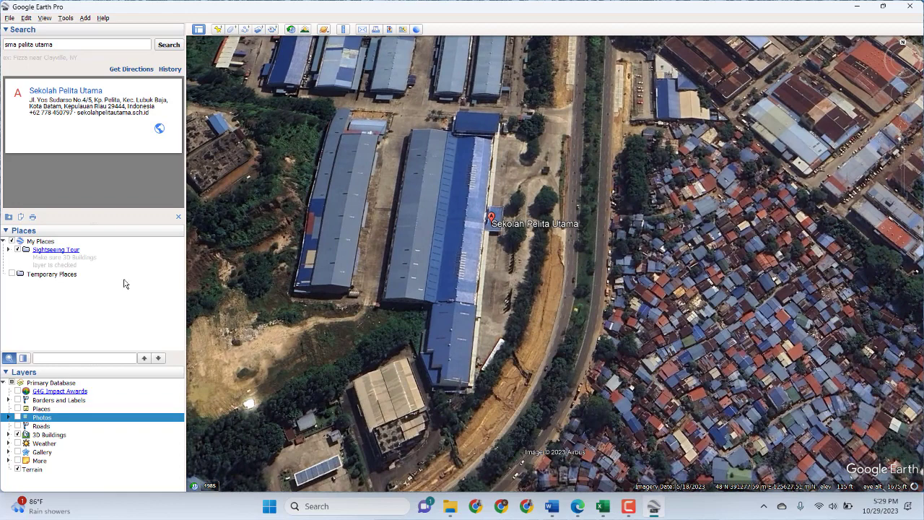
Add a folder named SMA under My Places.
right_click(42, 242)
mouse_move(65, 246)
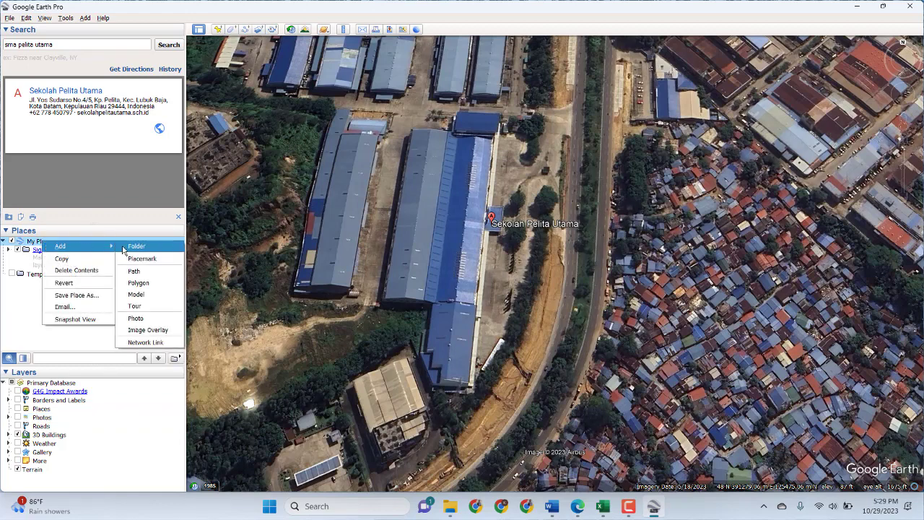
click(135, 247)
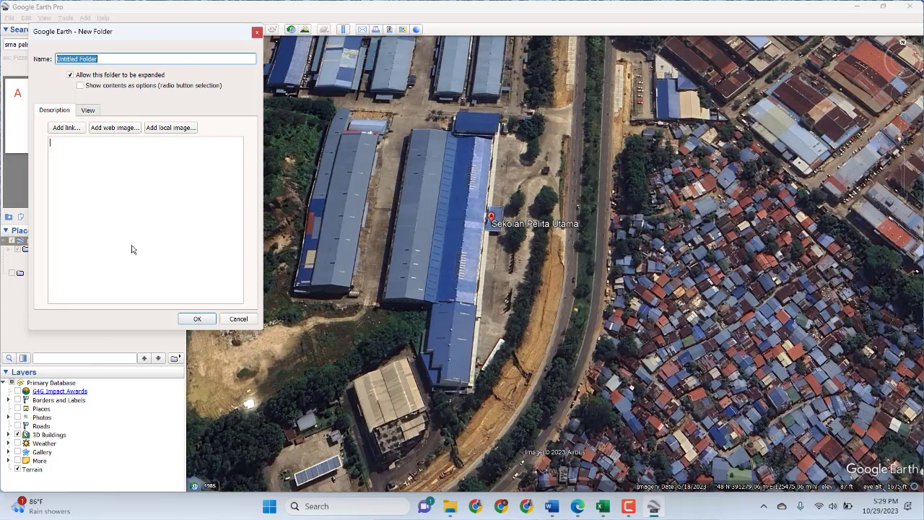
text(SMA)
click(197, 320)
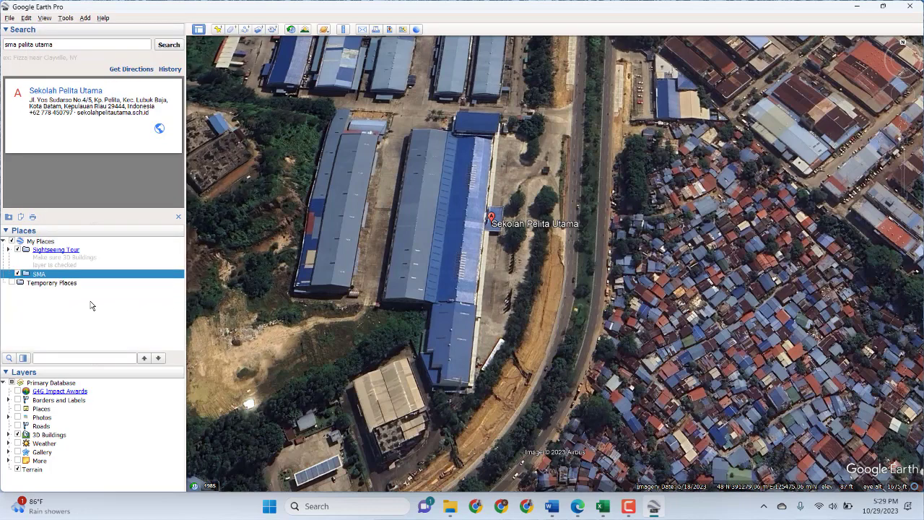
right_click(42, 275)
mouse_move(43, 278)
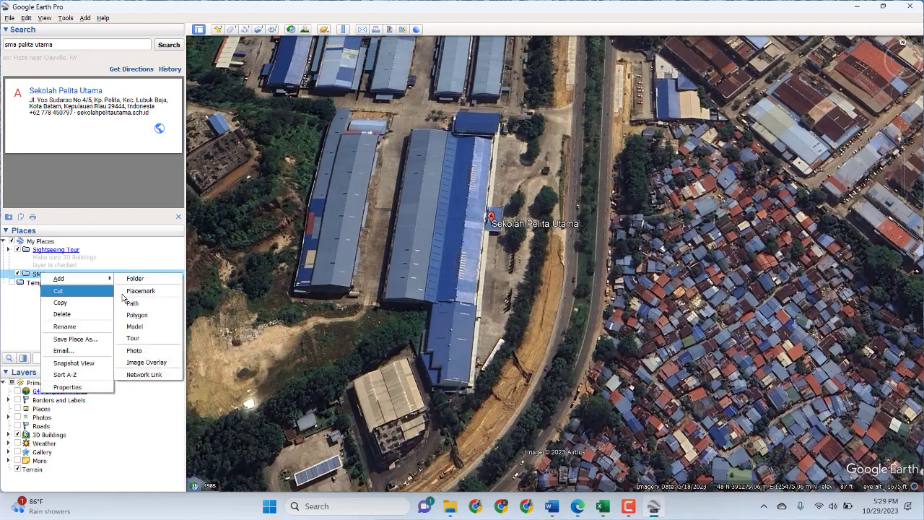
click(18, 321)
Save the SMA folder as a KMZ file named SMA in the Praktik Geo folder under Downloads.
right_click(36, 276)
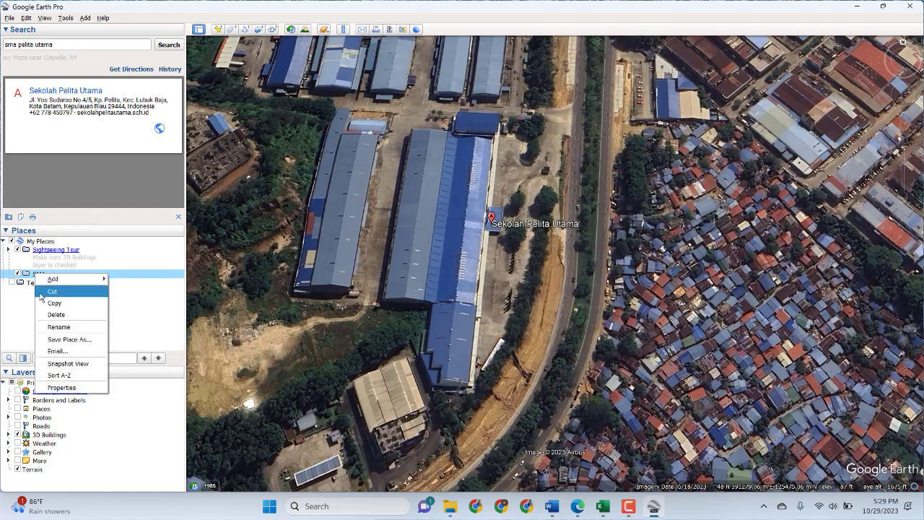
click(60, 340)
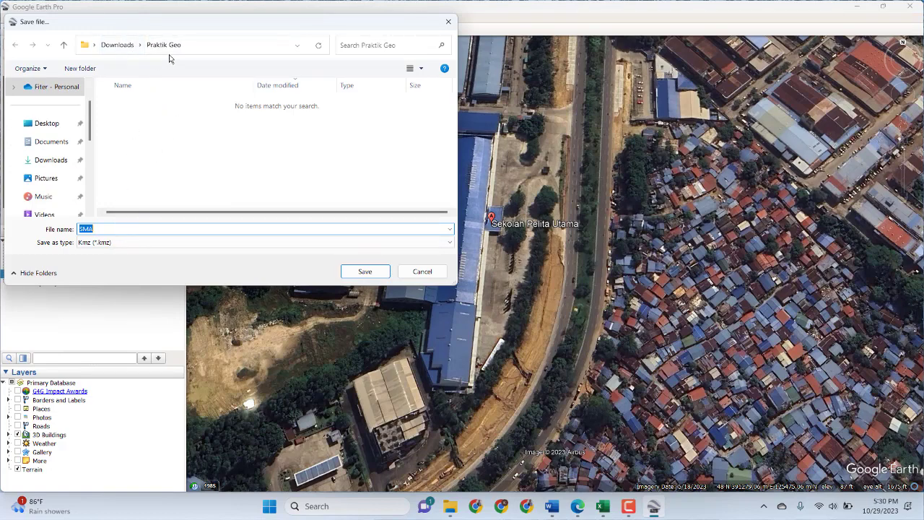
click(114, 229)
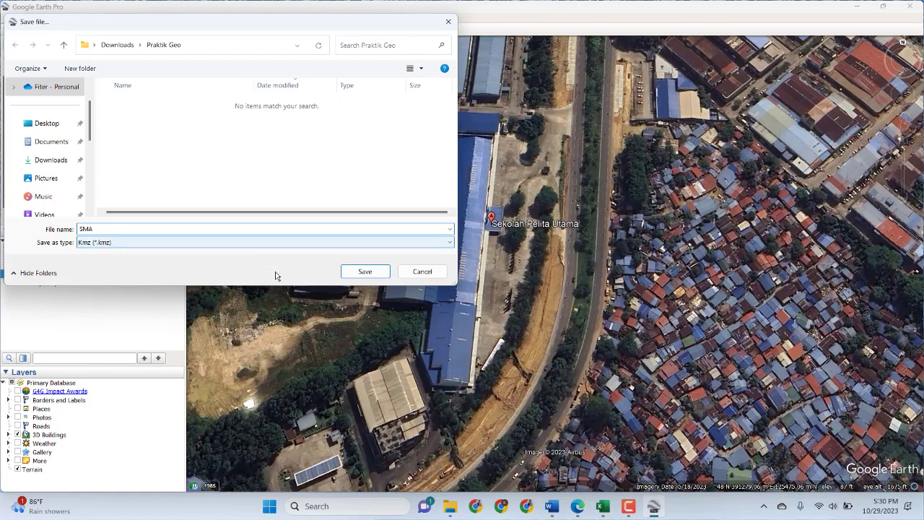
click(364, 272)
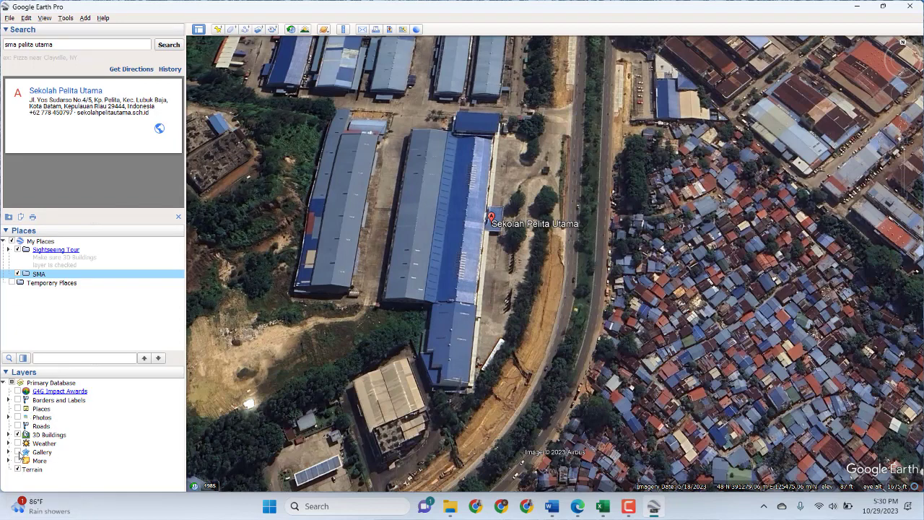
Try out the Gallery and Roads layers on the map and switch both off again.
click(18, 452)
click(18, 426)
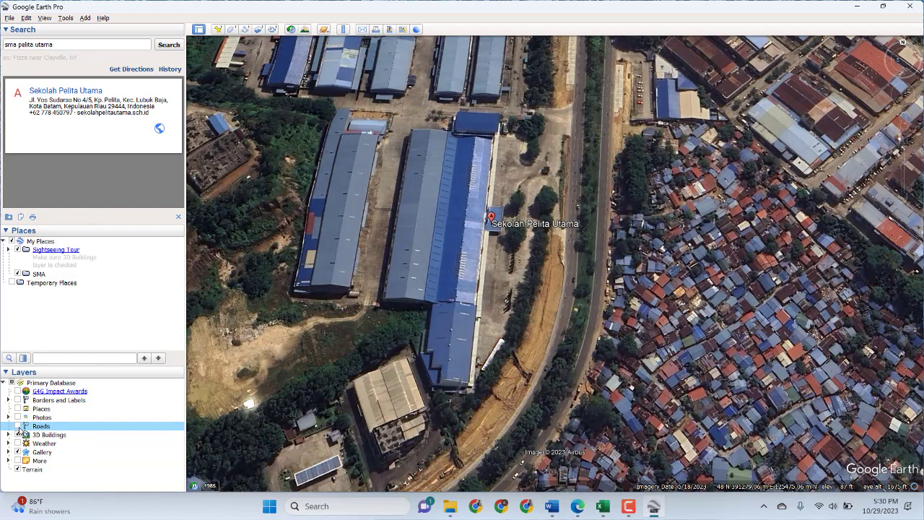
click(18, 427)
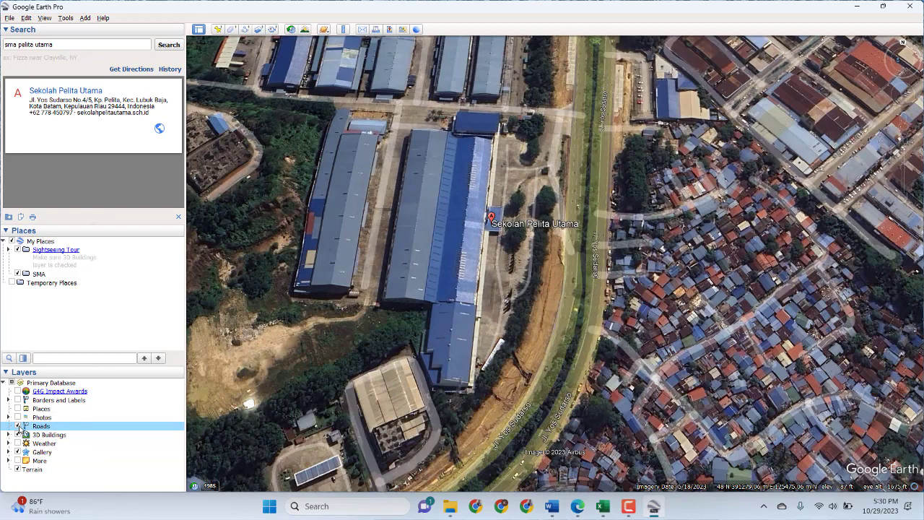
click(18, 427)
click(19, 452)
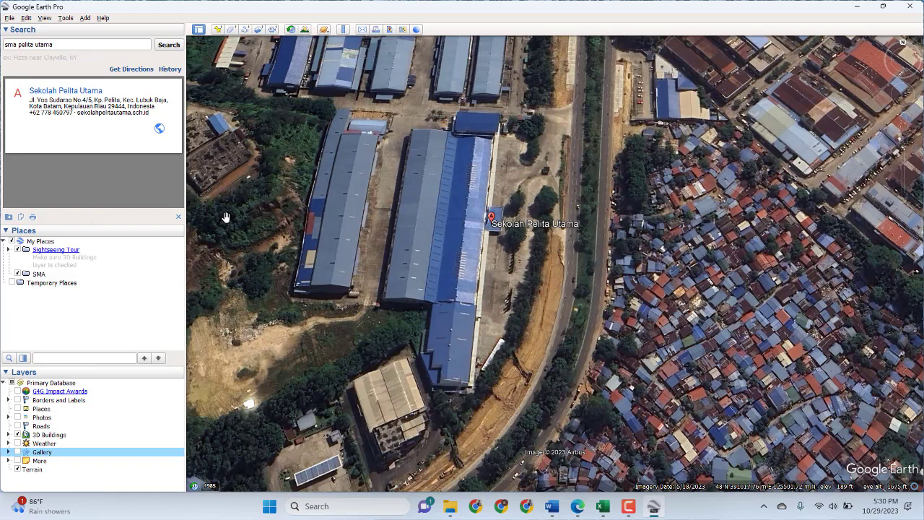
Zoom in closer on the Sekolah Pelita Utama site and centre its main building in the view.
double_click(246, 243)
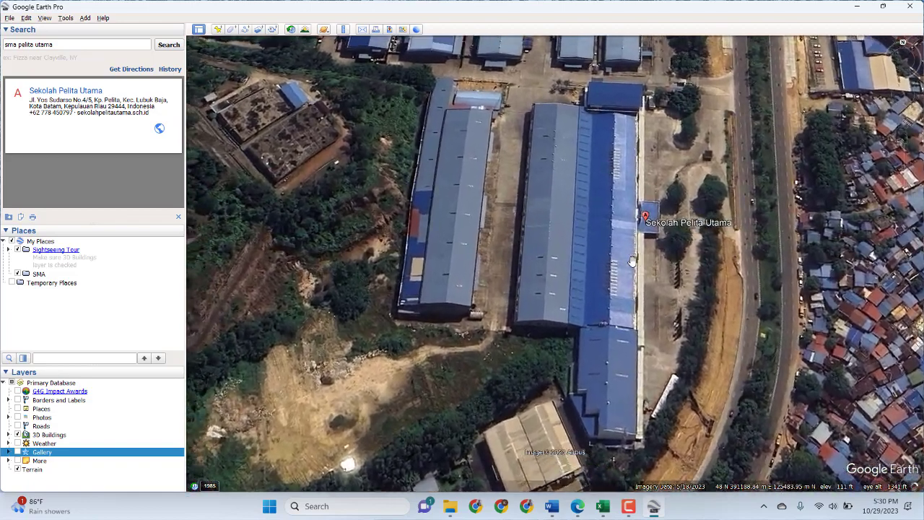
drag(604, 264, 549, 264)
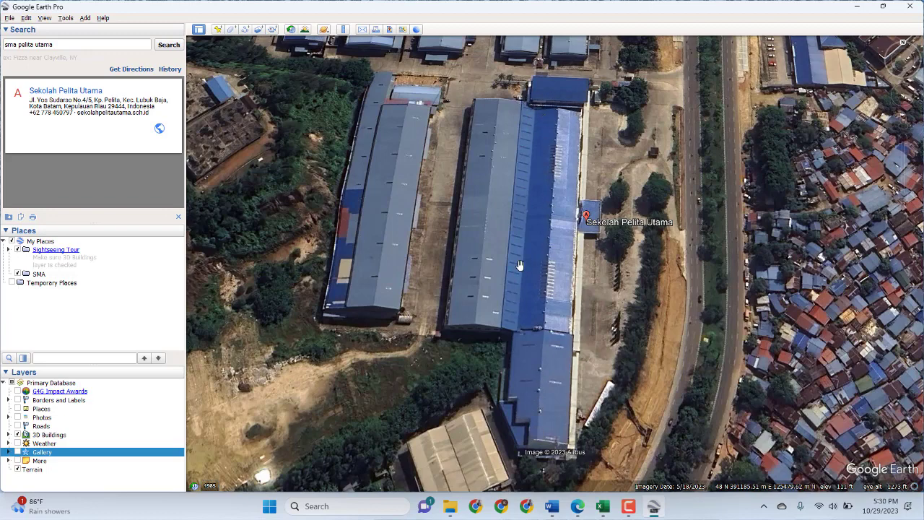
Add a placemark named P1 at the northeast corner of the main school building, at about 391227 m E, 125594 m N.
click(217, 31)
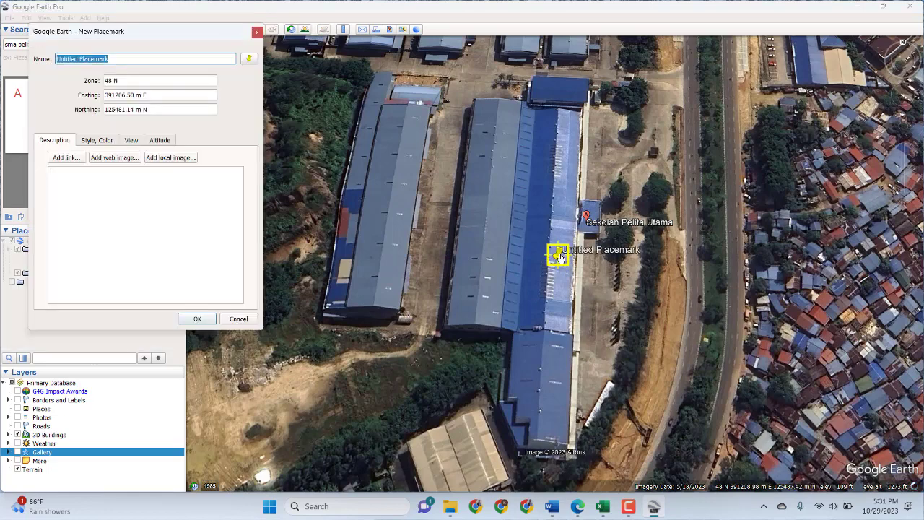
drag(565, 253, 586, 110)
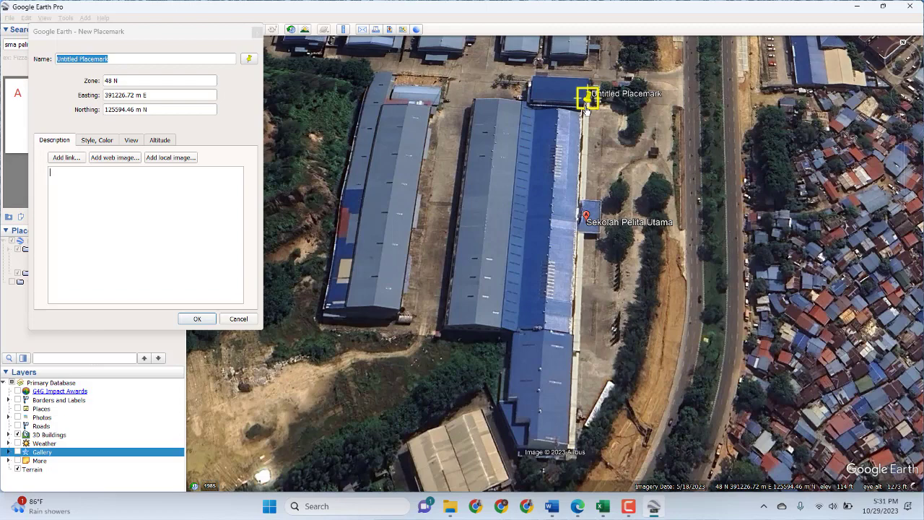
click(134, 61)
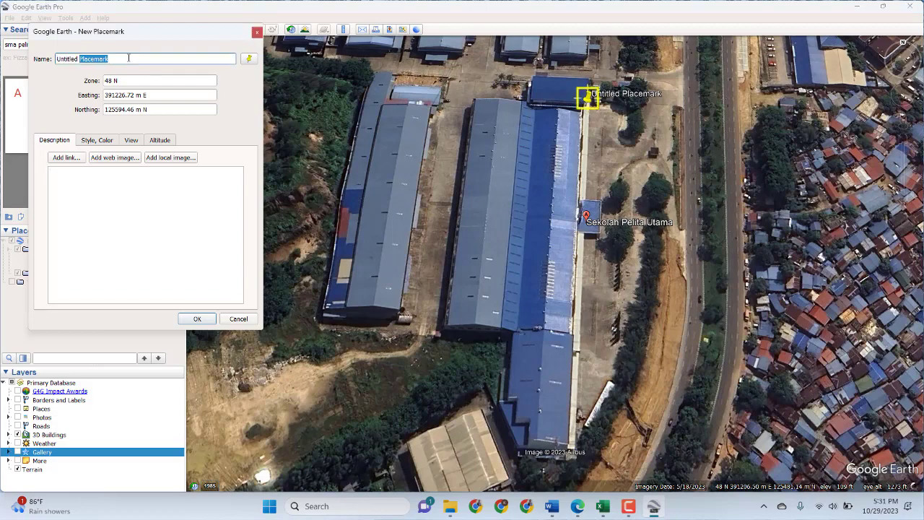
key(ctrl+BackSpace)
key(ctrl+BackSpace)
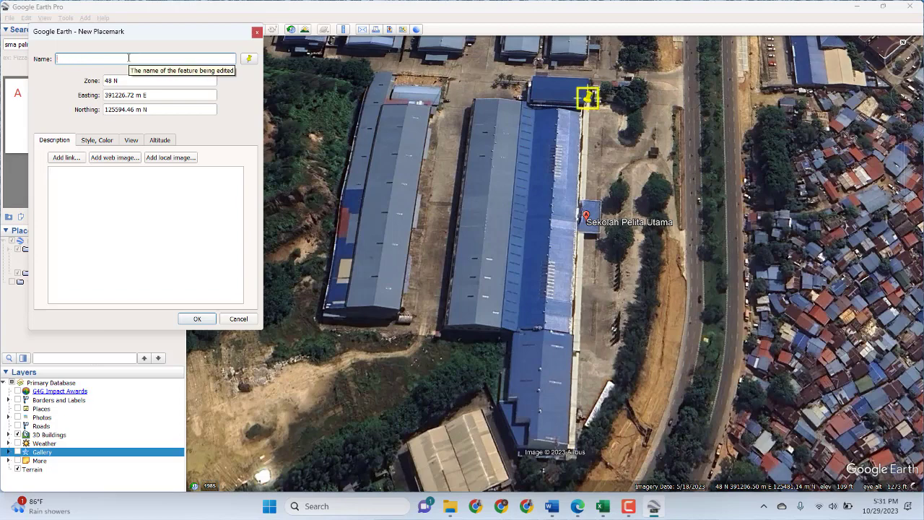
text(P1)
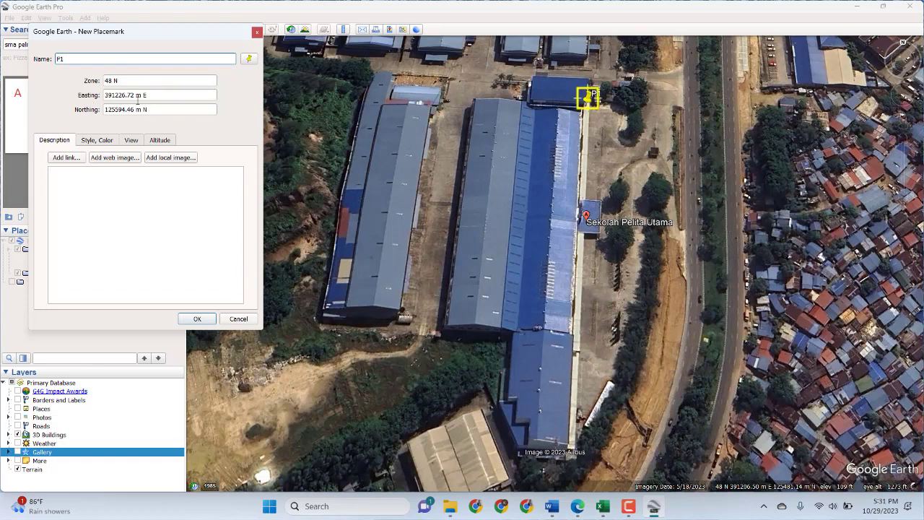
click(195, 320)
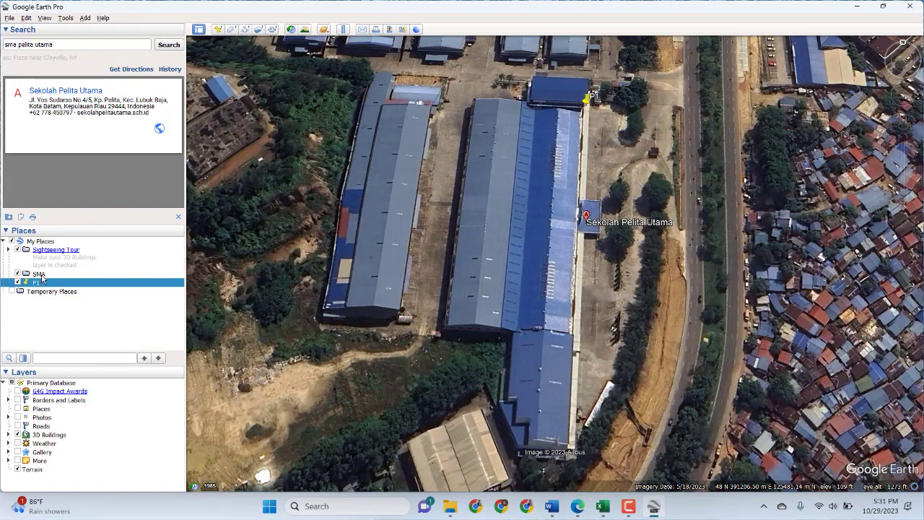
Add a placemark named P2 at the southeast corner of the school building, at about 391218 m E, 125369 m N.
click(217, 30)
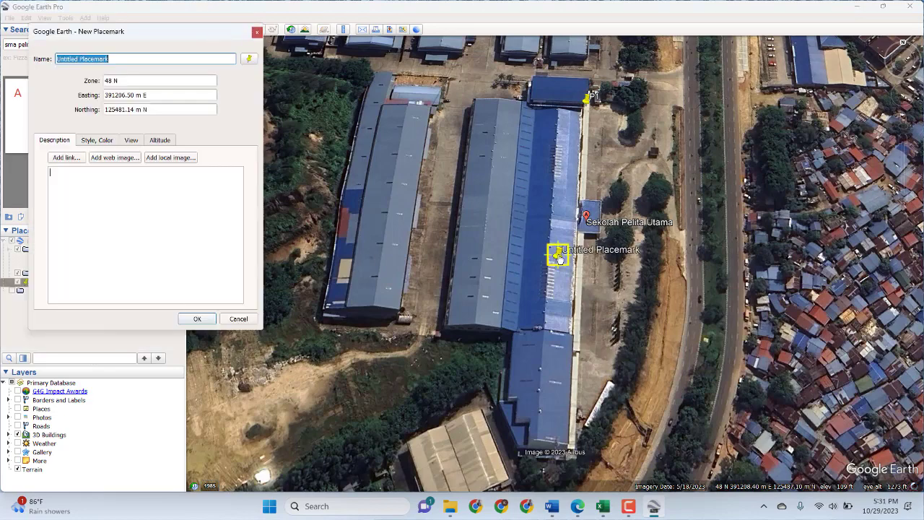
drag(559, 259, 575, 454)
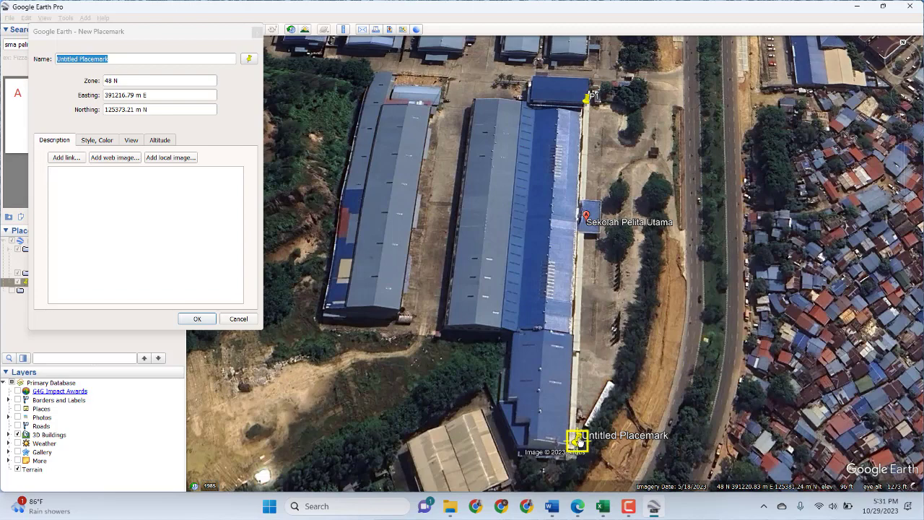
drag(576, 449, 578, 463)
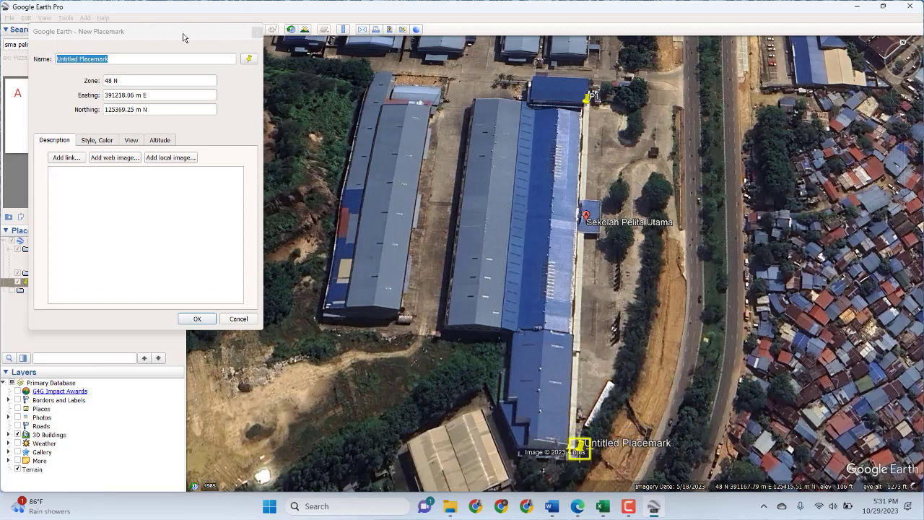
click(152, 60)
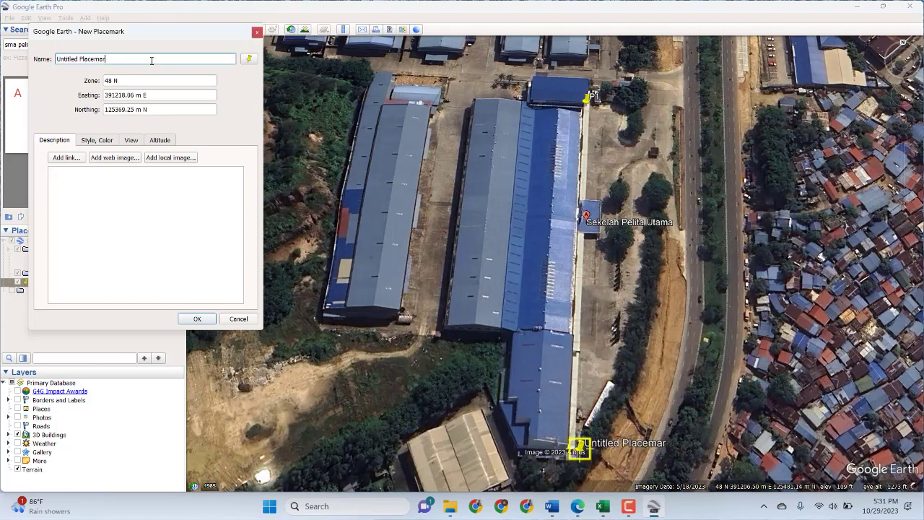
key(BackSpace)
key(BackSpace)
key(BackSpace)
key(BackSpace)
key(BackSpace)
key(BackSpace)
key(BackSpace)
key(BackSpace)
key(BackSpace)
key(BackSpace)
key(BackSpace)
key(BackSpace)
key(BackSpace)
key(BackSpace)
key(BackSpace)
key(BackSpace)
key(BackSpace)
key(BackSpace)
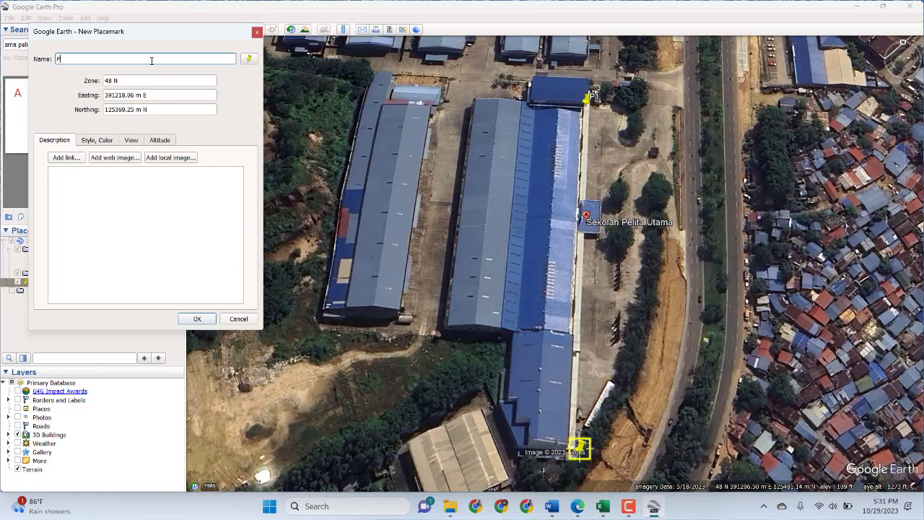
click(197, 318)
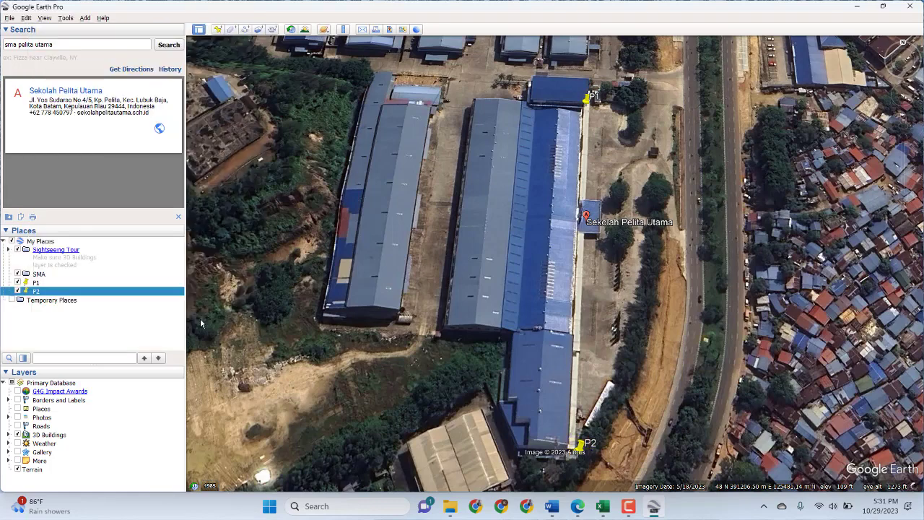
Add a placemark named P3 where the building's southern wing meets the main block's south edge, at about 391175 m E, 125439 m N.
click(217, 30)
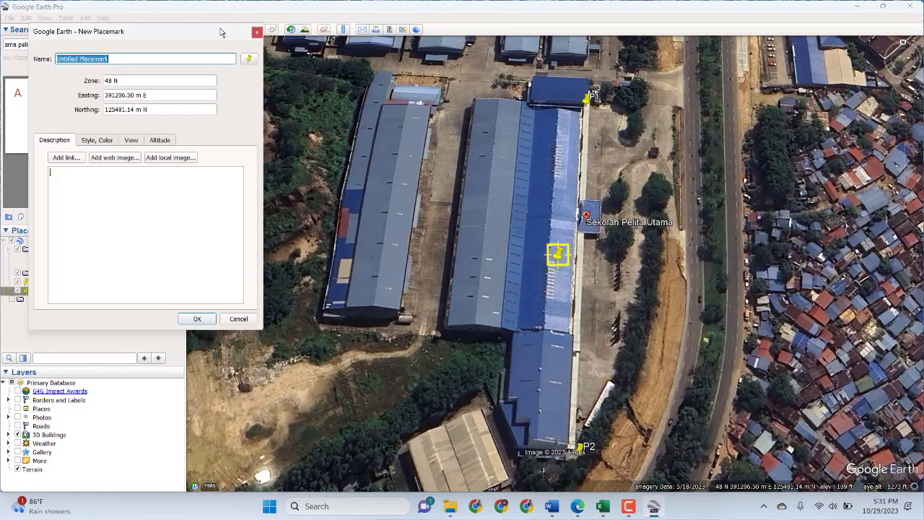
drag(552, 271, 503, 335)
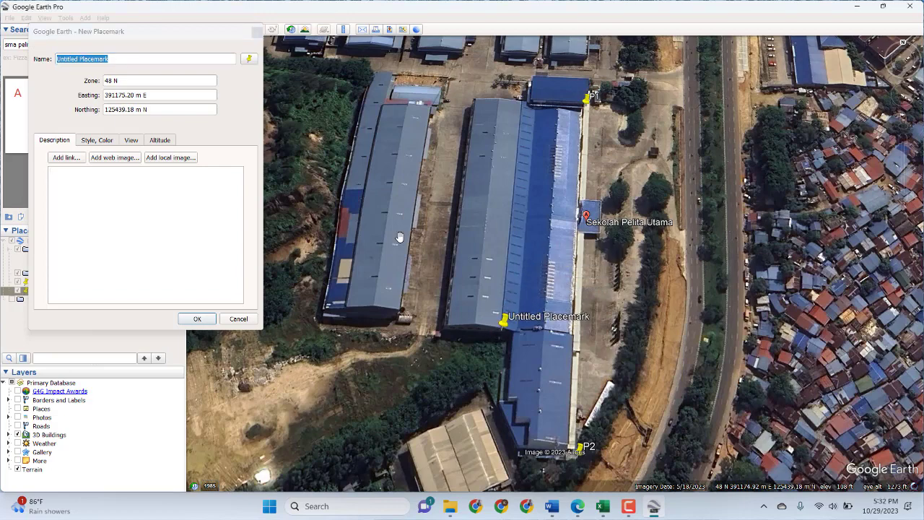
click(121, 60)
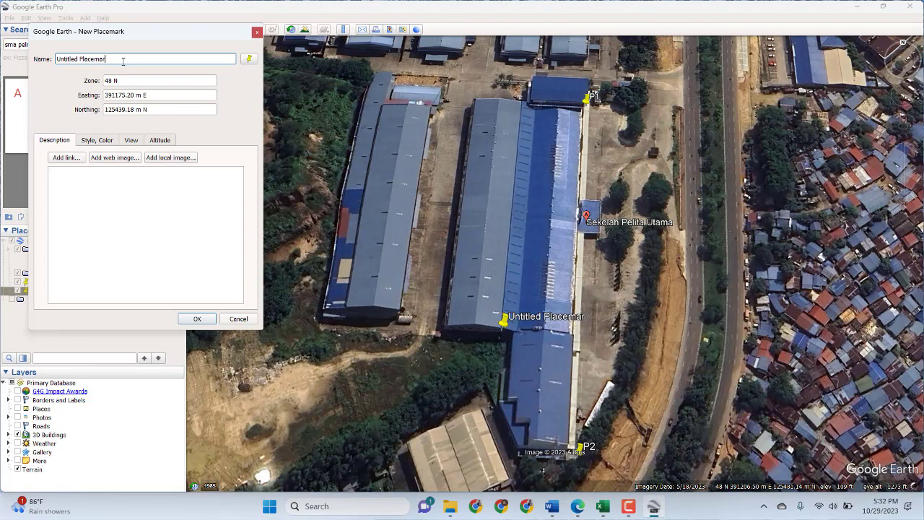
key(BackSpace)
key(BackSpace)
key(BackSpace)
key(BackSpace)
key(BackSpace)
key(BackSpace)
key(BackSpace)
key(BackSpace)
key(BackSpace)
key(BackSpace)
key(BackSpace)
key(BackSpace)
key(BackSpace)
key(BackSpace)
key(BackSpace)
key(BackSpace)
key(BackSpace)
key(BackSpace)
text(P3)
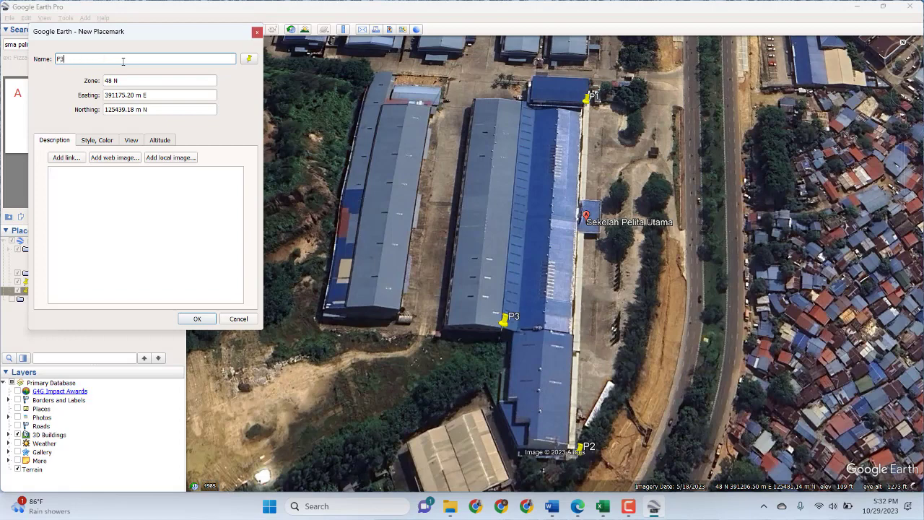
click(196, 320)
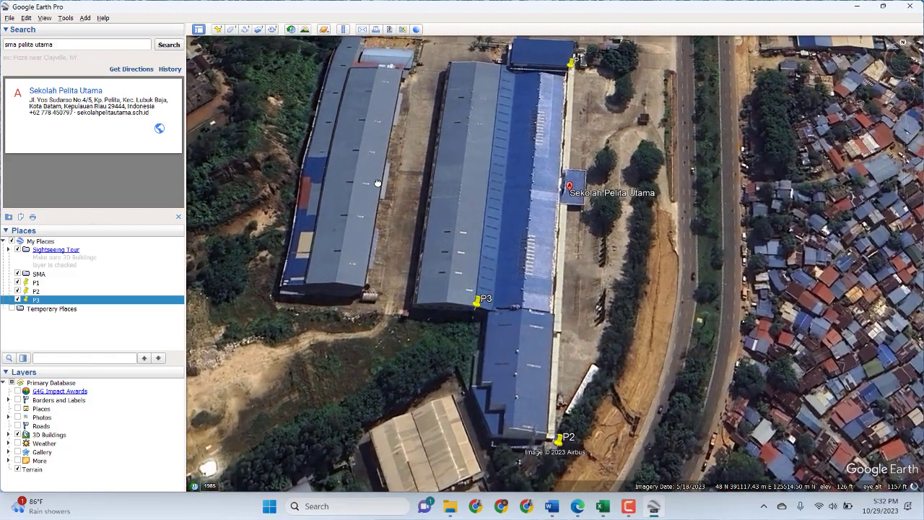
Add a placemark named P4 at the building's north end, west of the small blue roof, at about 391184 m E, 125598 m N.
click(217, 30)
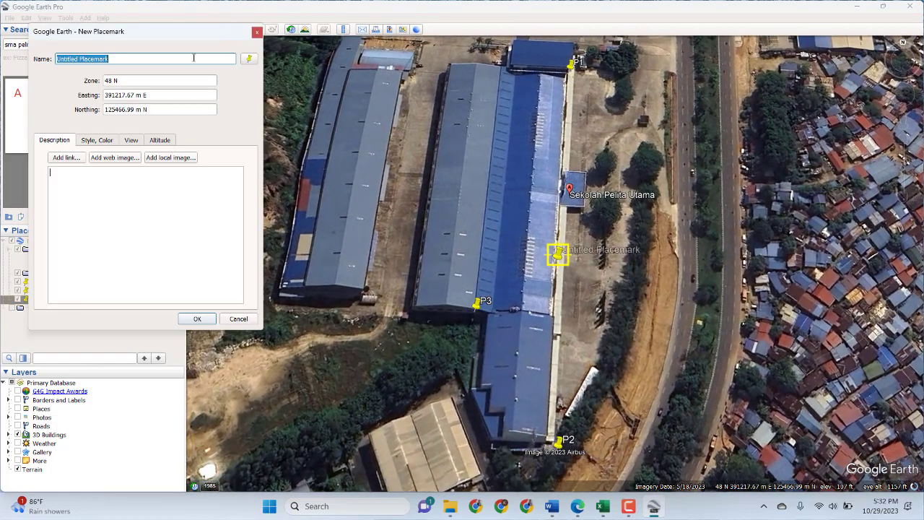
click(559, 260)
drag(558, 260, 503, 68)
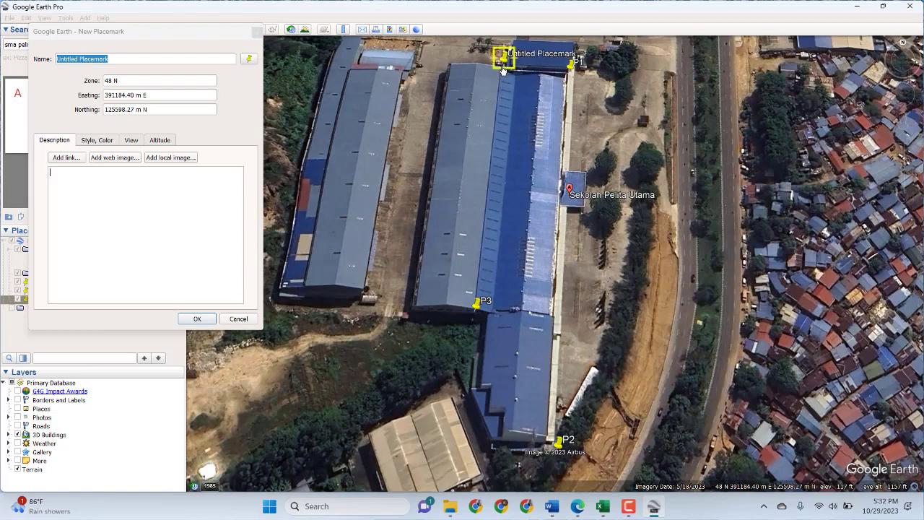
double_click(133, 57)
key(BackSpace)
key(BackSpace)
key(BackSpace)
key(BackSpace)
key(BackSpace)
key(BackSpace)
key(BackSpace)
key(BackSpace)
key(BackSpace)
key(BackSpace)
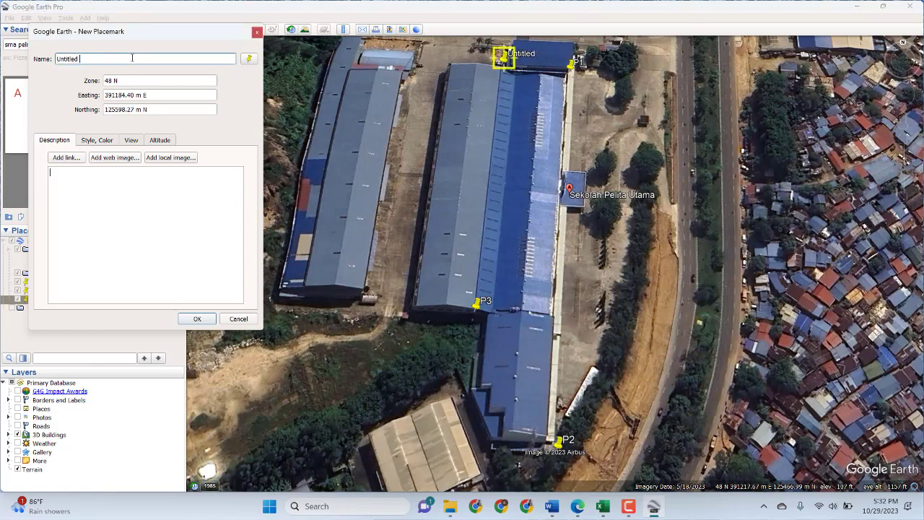
text(P4)
click(197, 319)
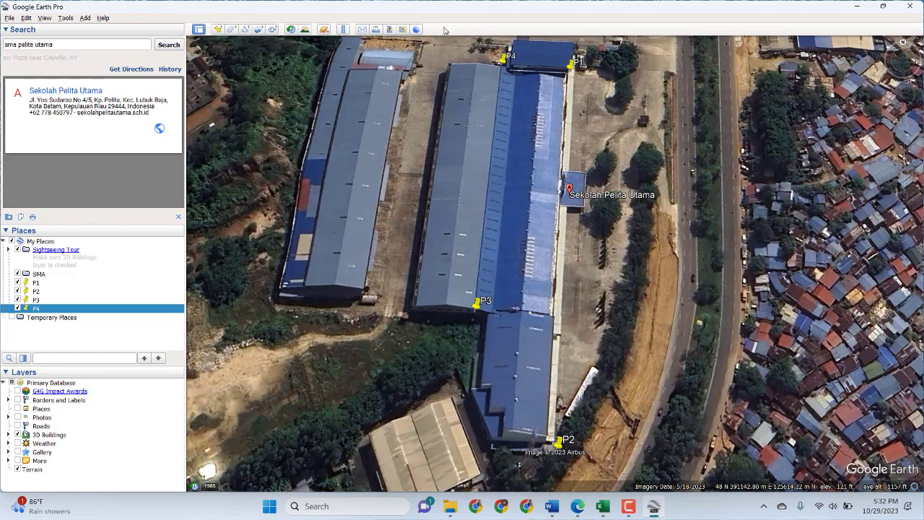
Start a new polygon and set its area opacity to 25%.
click(230, 29)
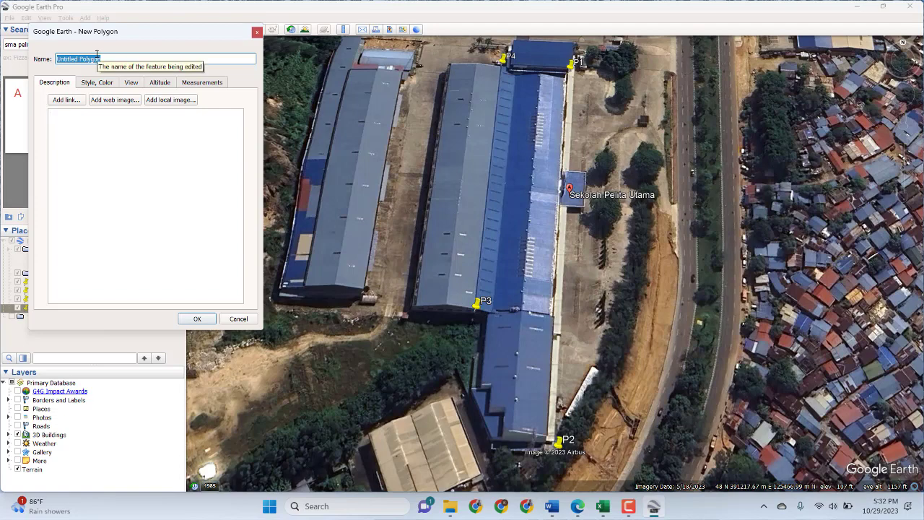
click(95, 85)
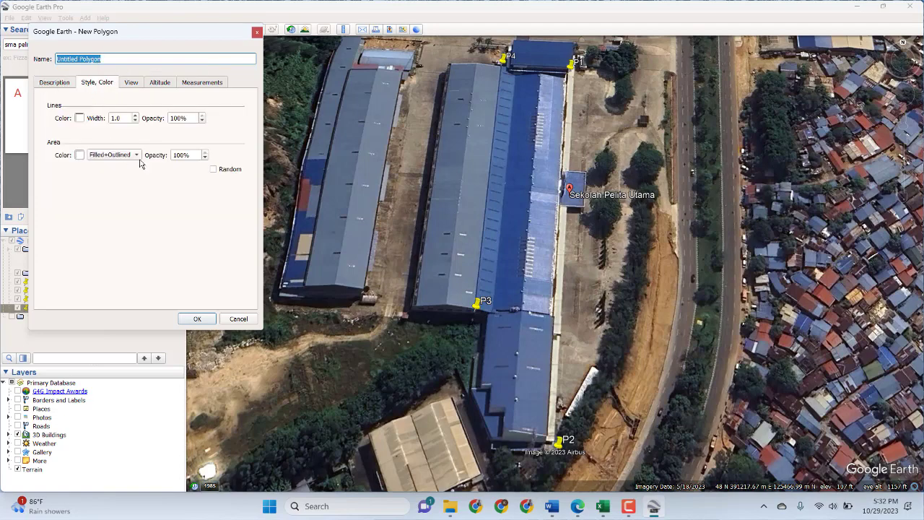
click(182, 155)
key(BackSpace)
key(BackSpace)
key(BackSpace)
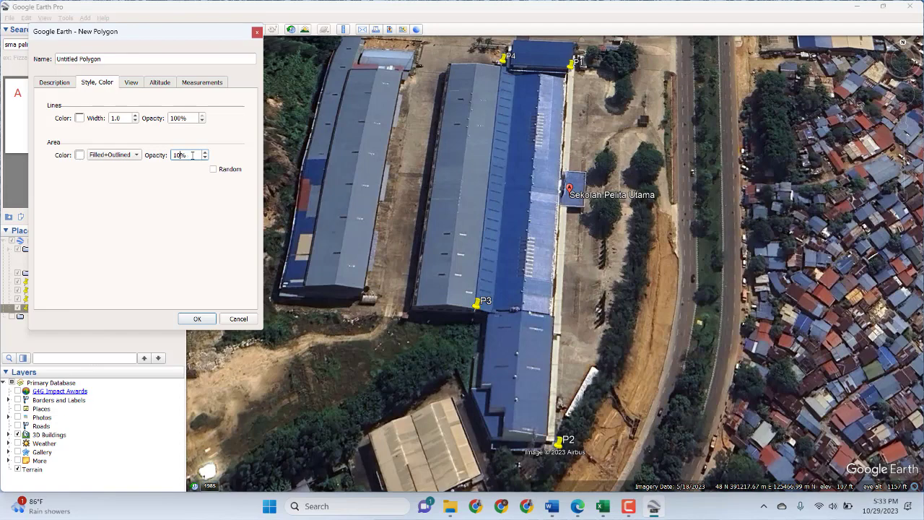
text(25)
click(131, 83)
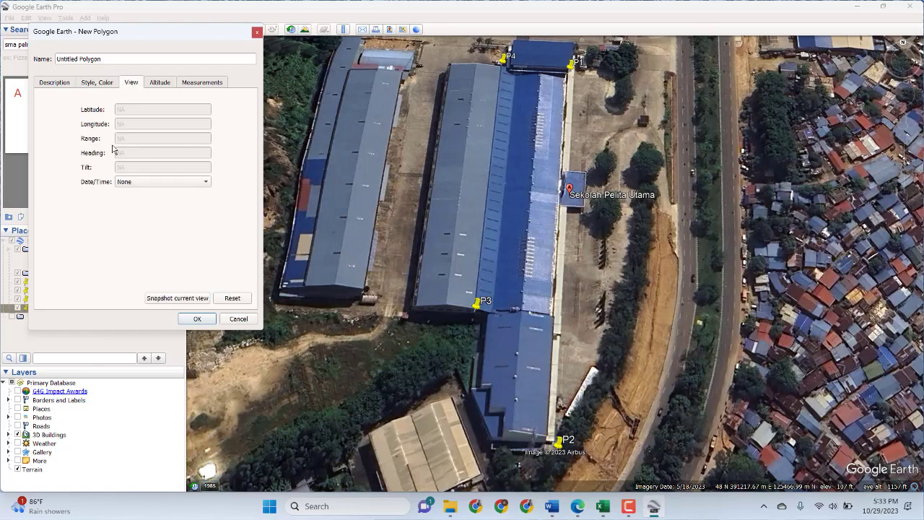
click(161, 84)
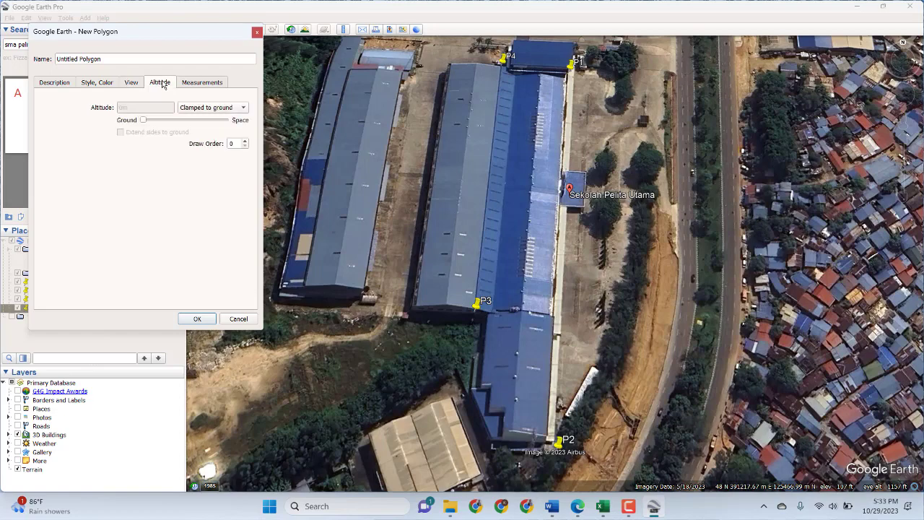
click(194, 86)
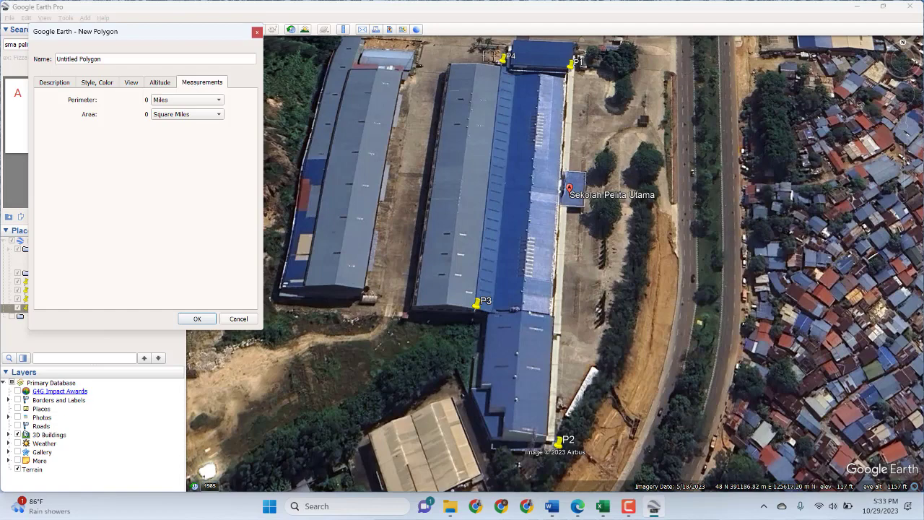
click(67, 86)
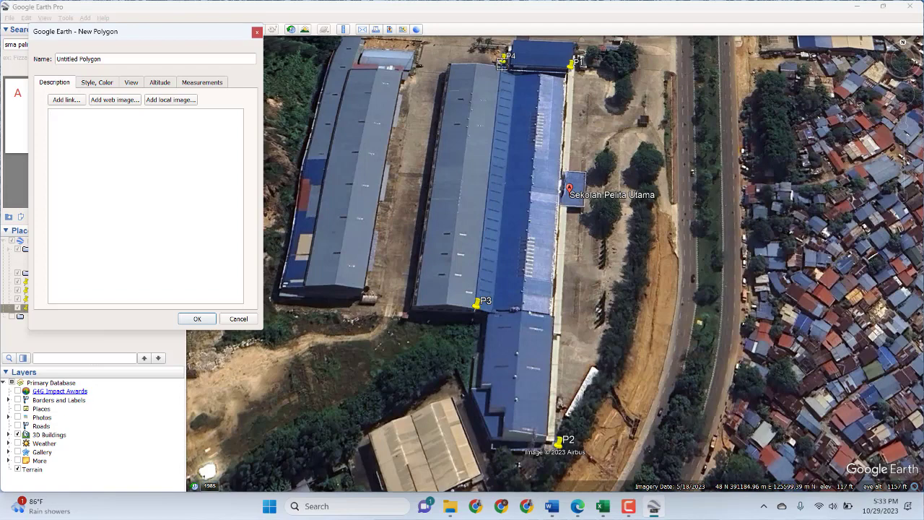
Trace the polygon's boundary from P4 across to P1 and down the school building's east side to its southeast corner near P2.
click(501, 64)
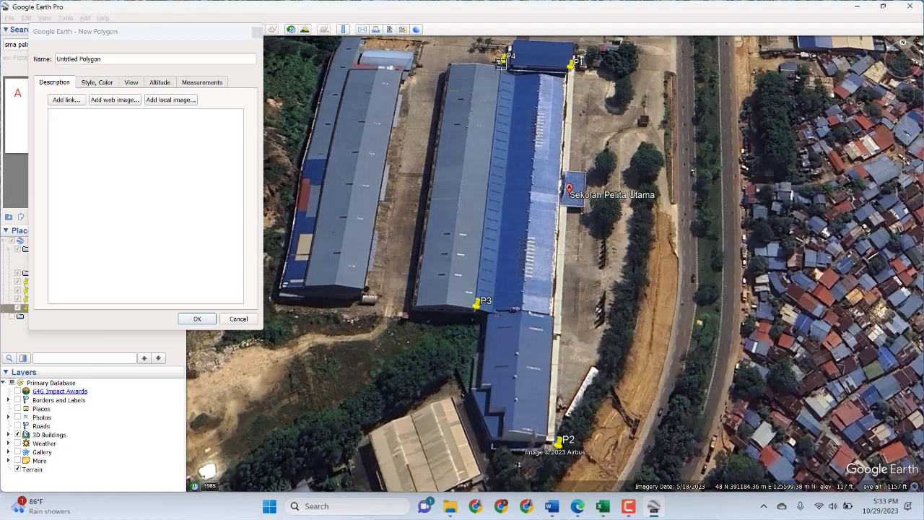
click(569, 66)
click(567, 102)
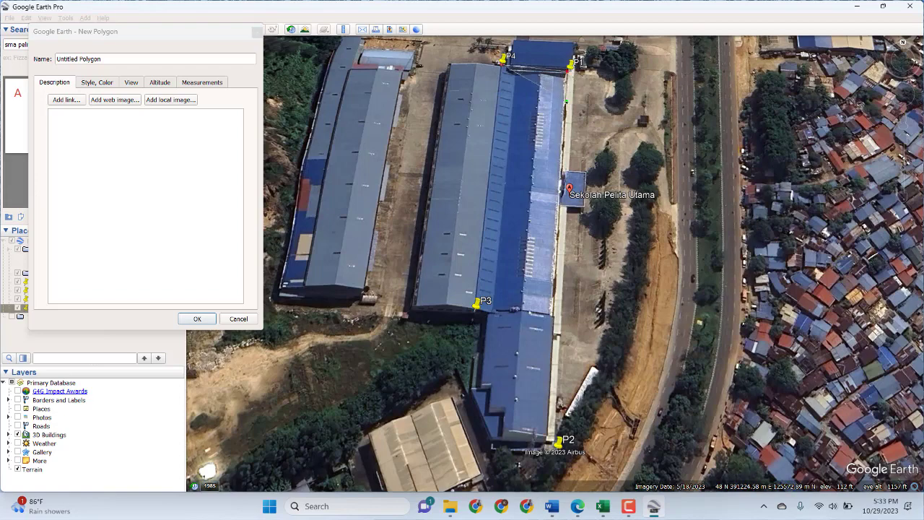
click(564, 130)
click(562, 155)
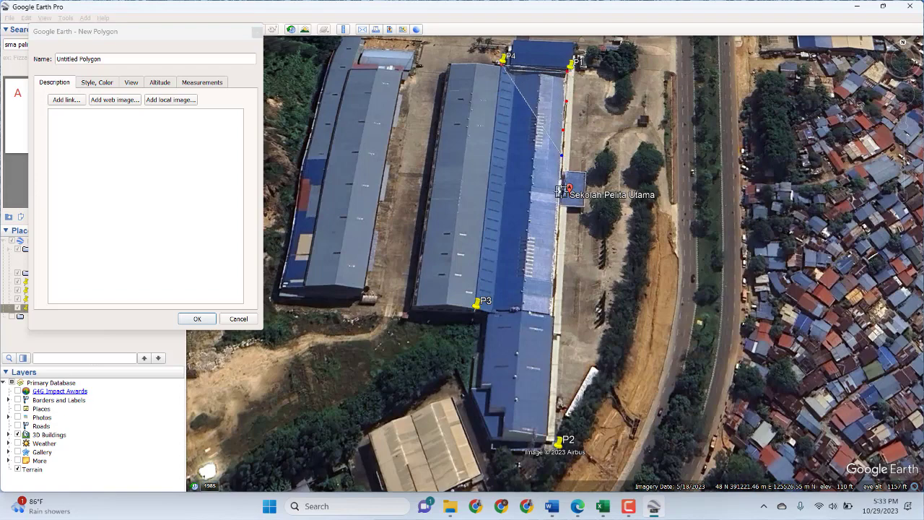
click(559, 205)
click(556, 249)
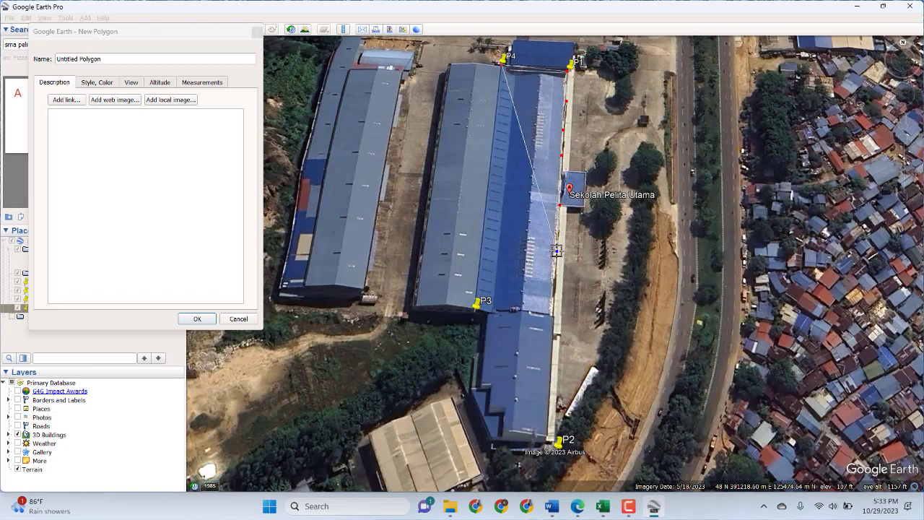
click(553, 291)
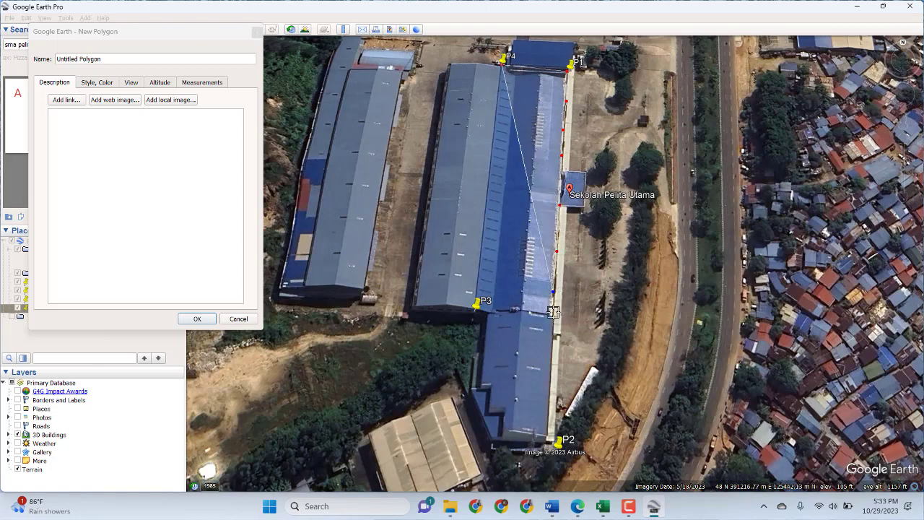
click(554, 320)
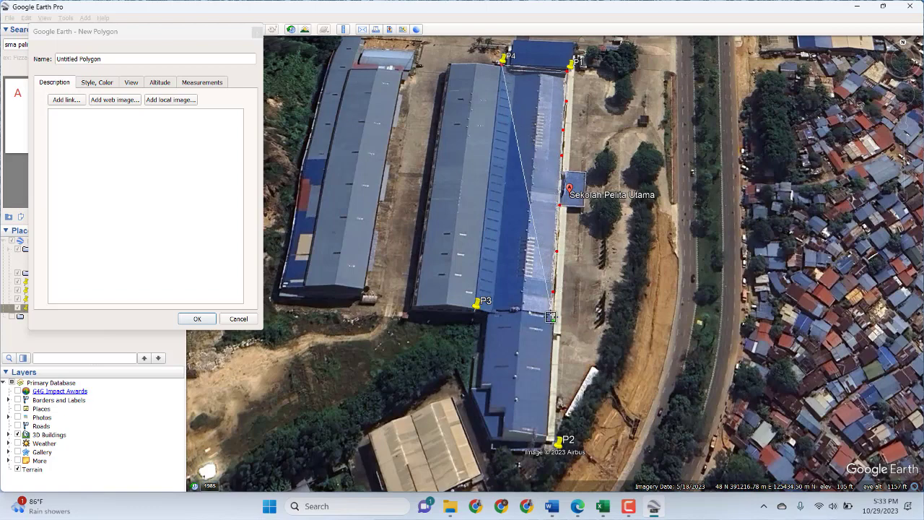
click(551, 359)
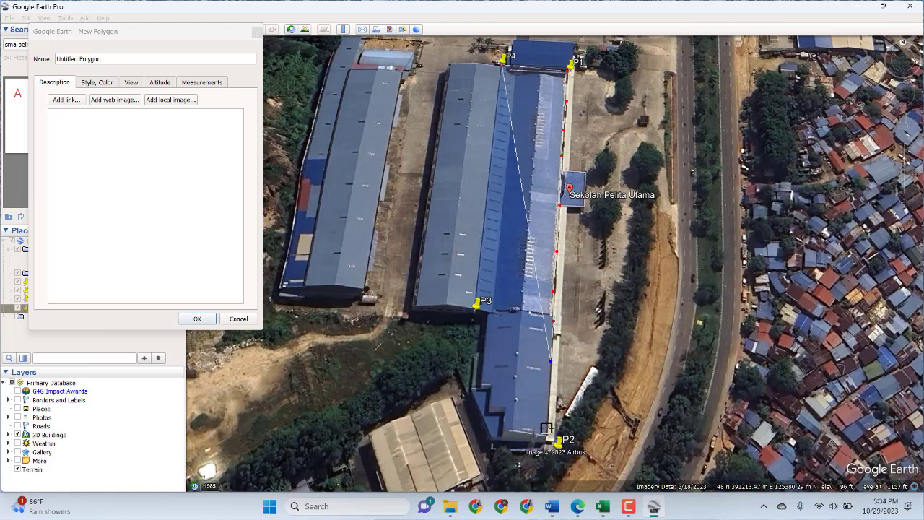
click(547, 428)
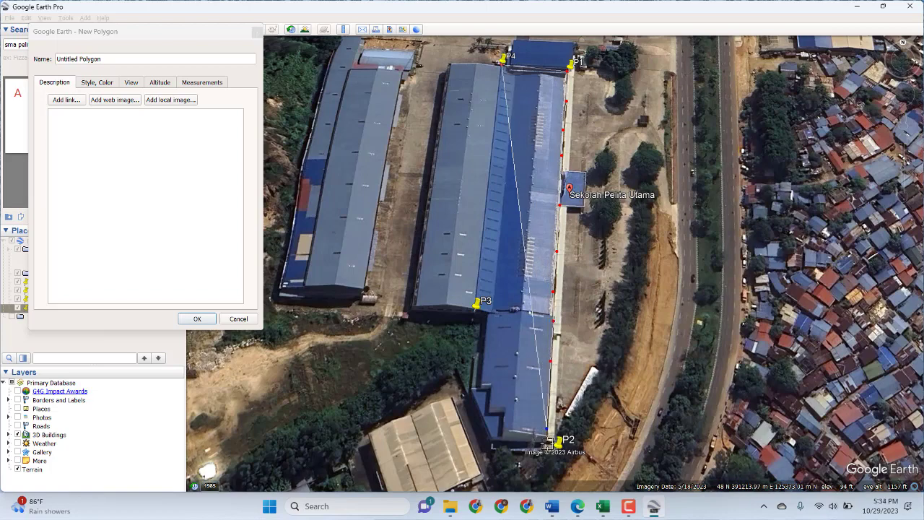
Continue the polygon along the building's south edge and up the southern wing's west side to P3, closing the outline at P4.
click(514, 452)
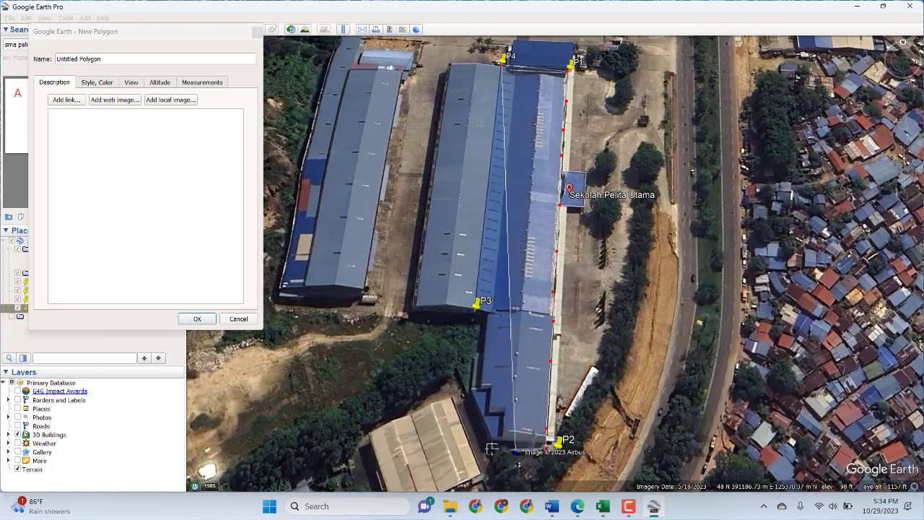
click(491, 449)
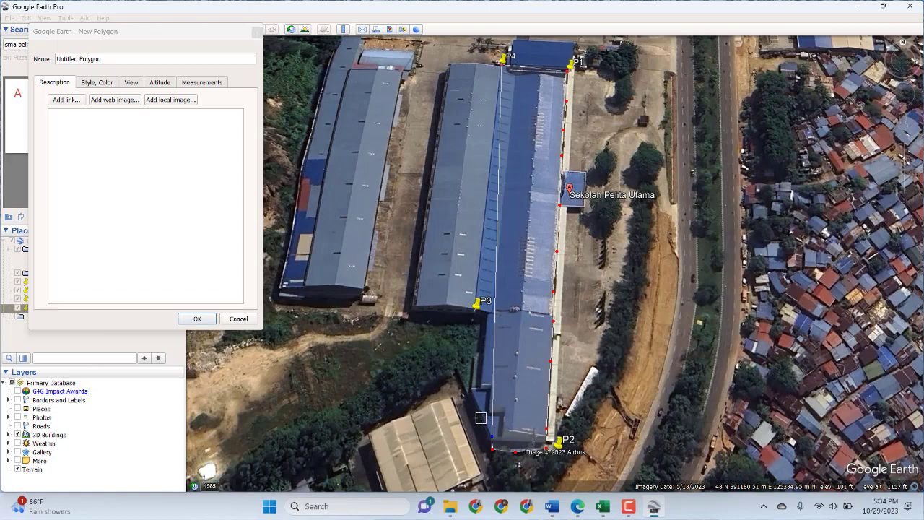
click(483, 414)
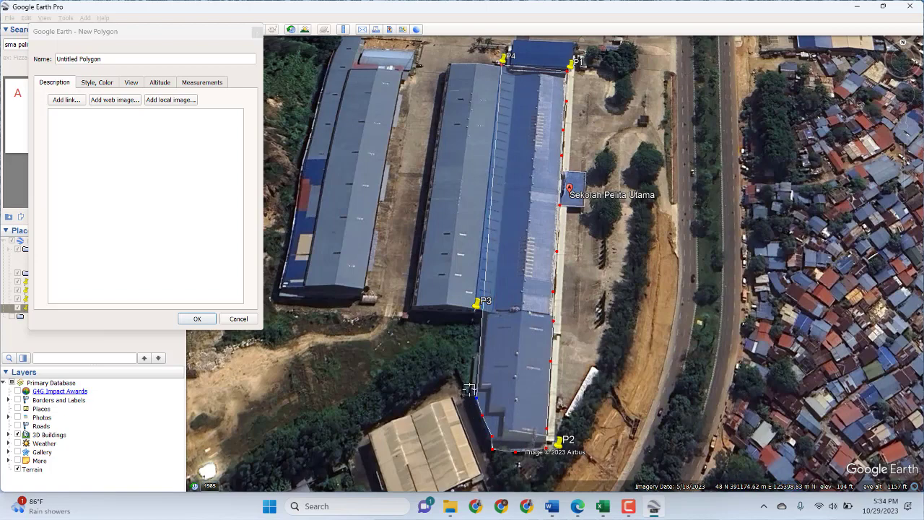
click(471, 390)
click(475, 357)
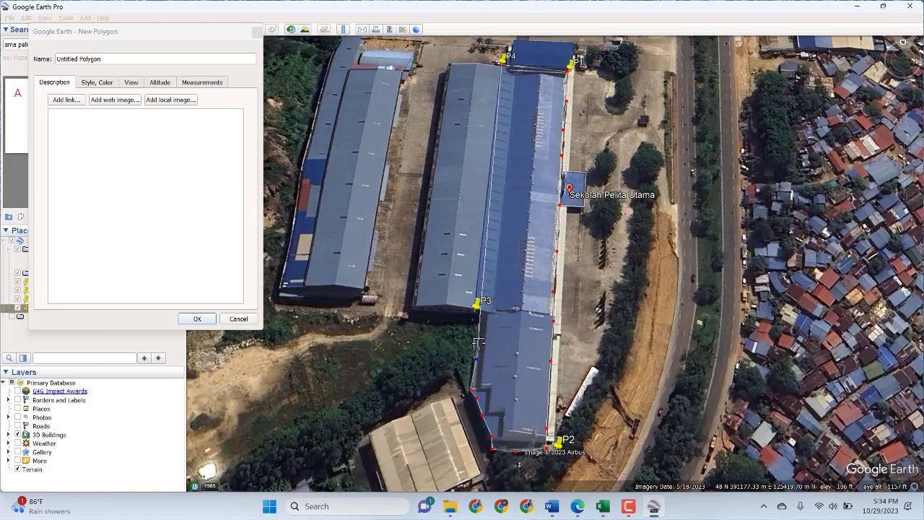
click(483, 333)
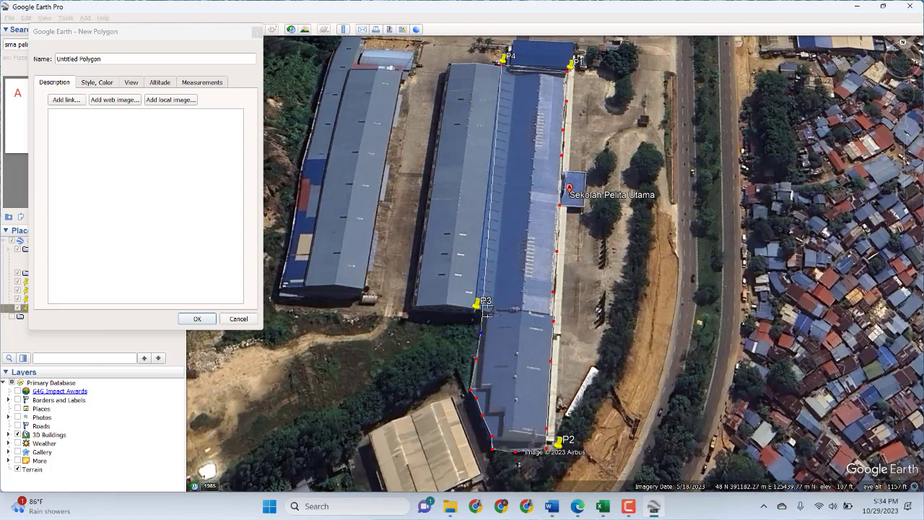
click(487, 311)
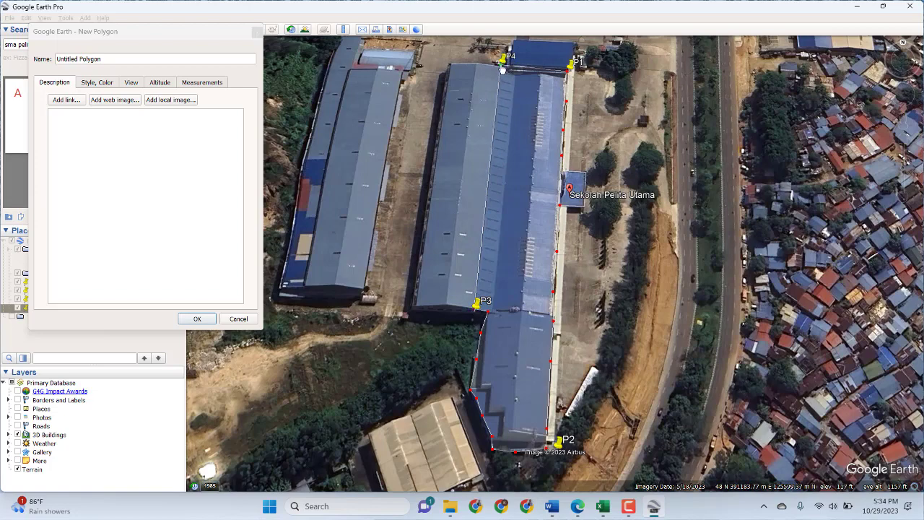
mouse_move(552, 506)
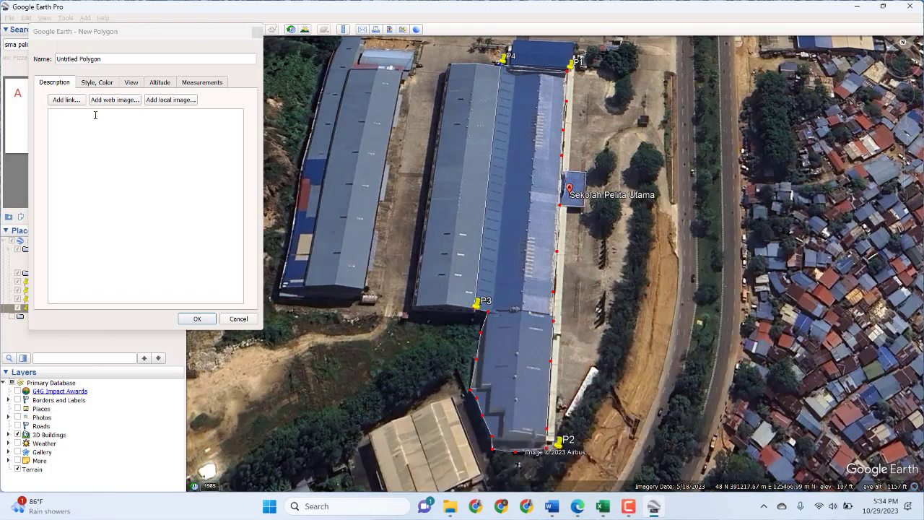
Set the polygon's area colour to pink #ff55ff and its area opacity to 73%.
click(104, 86)
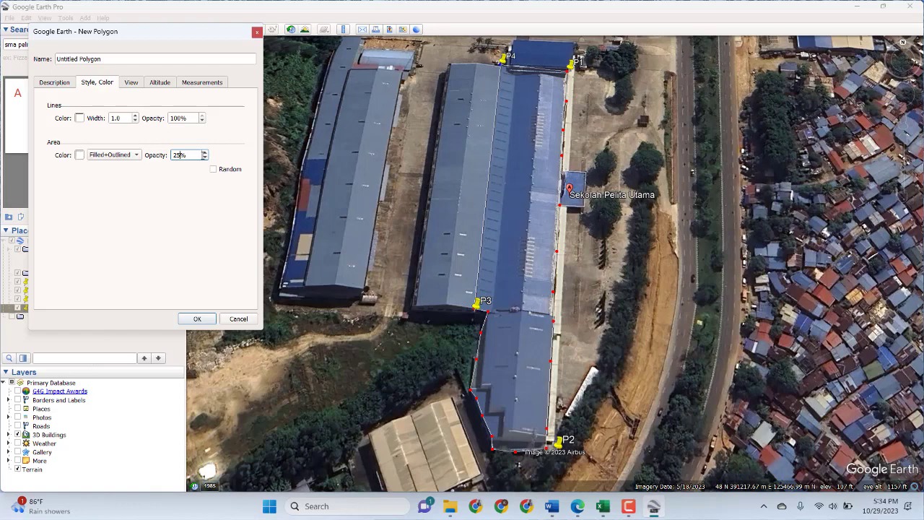
click(80, 155)
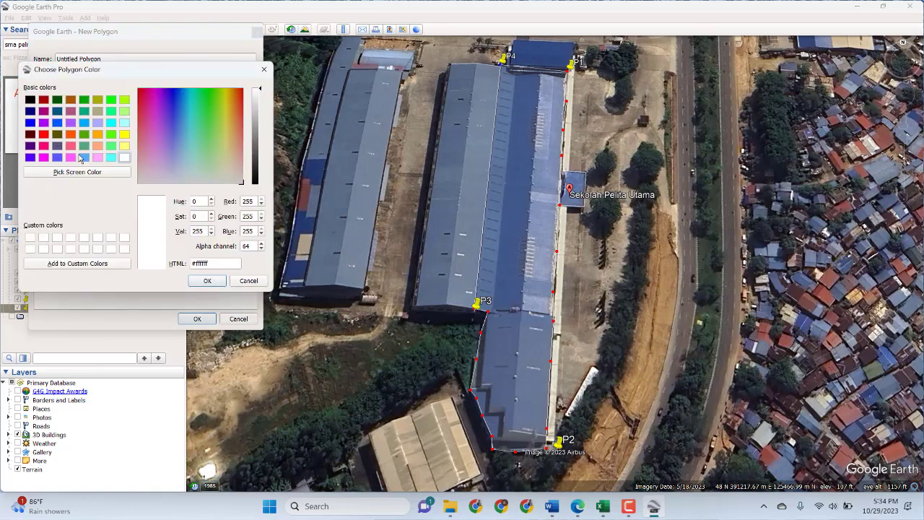
click(71, 158)
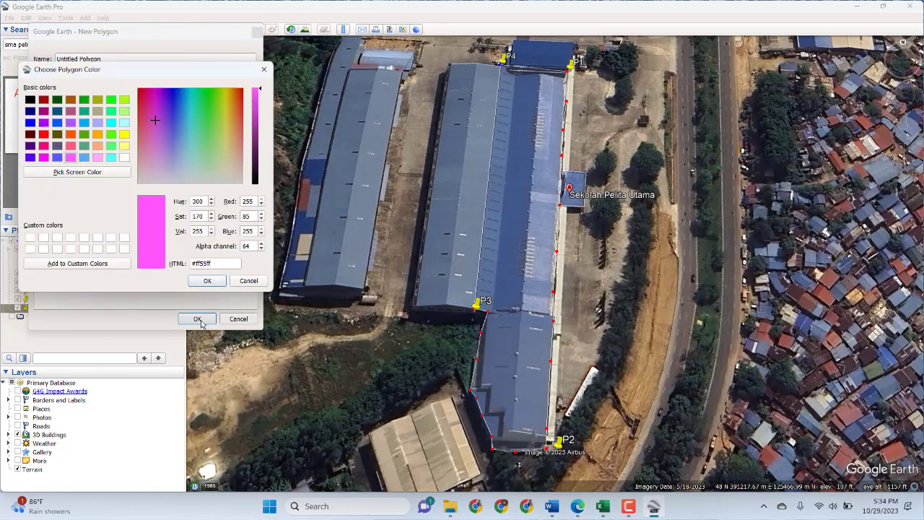
click(213, 285)
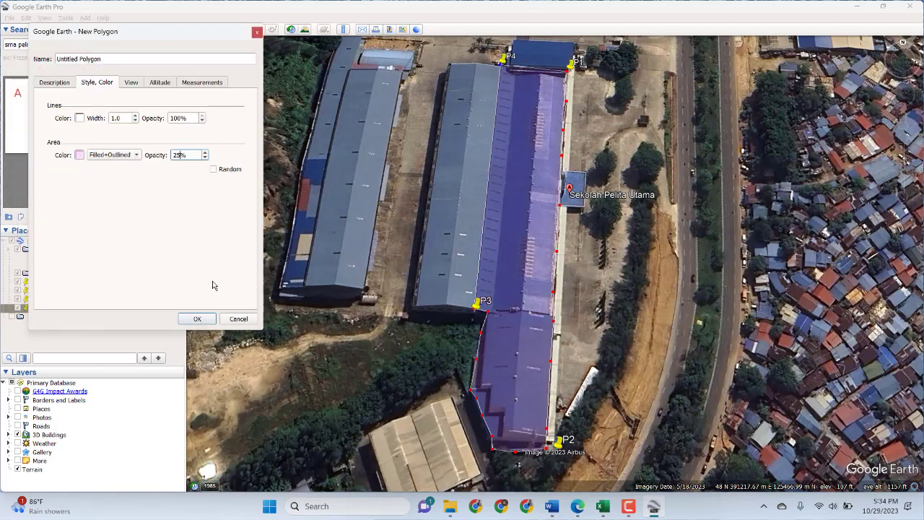
click(205, 153)
click(205, 154)
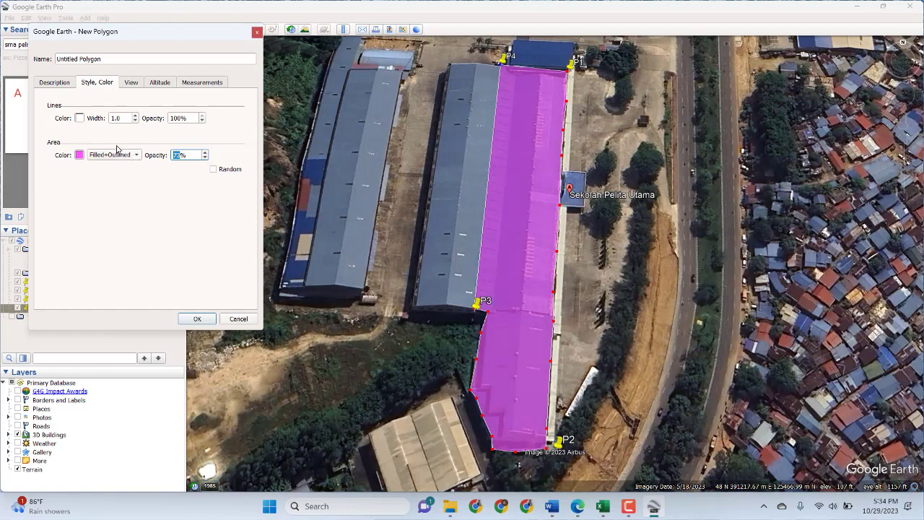
Set the polygon's outline colour to black and increase its line width.
click(79, 118)
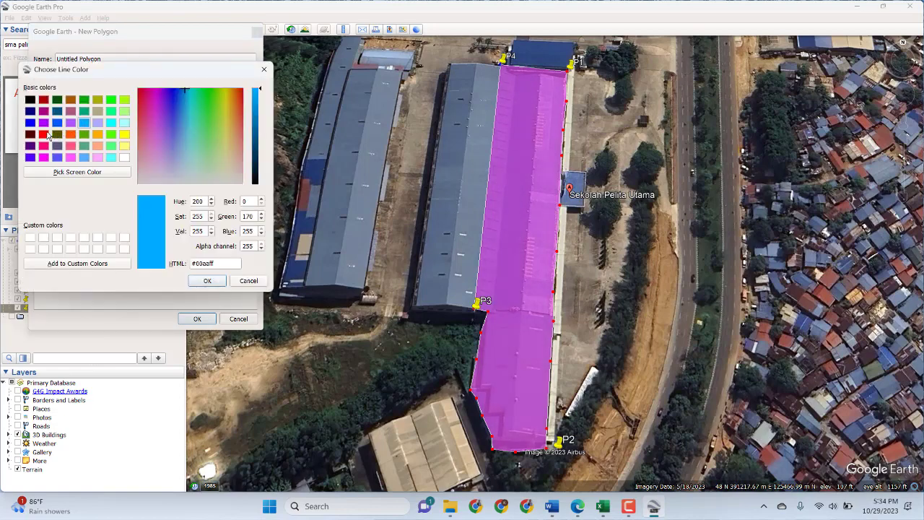
click(30, 99)
click(218, 287)
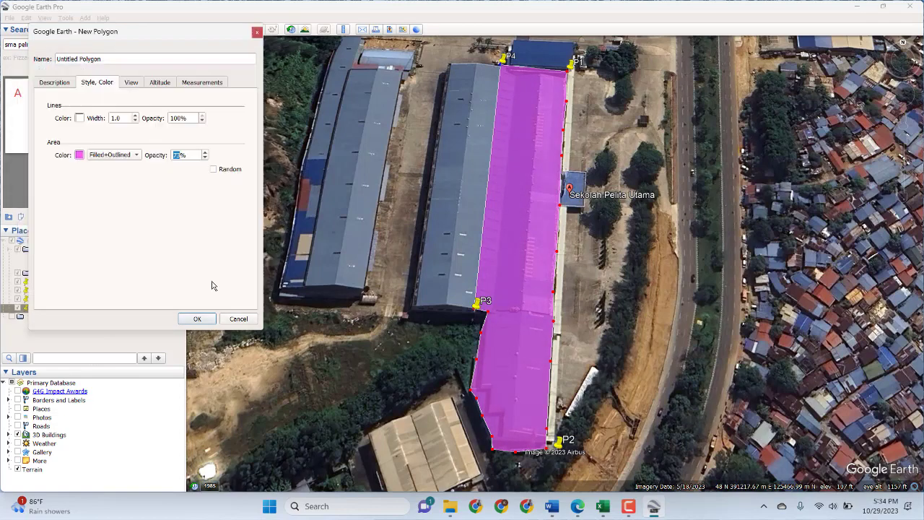
click(134, 117)
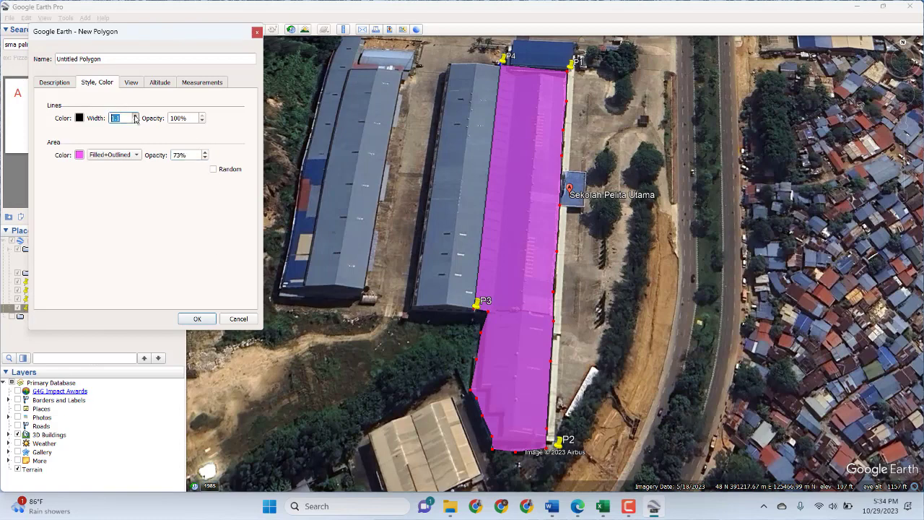
click(134, 116)
click(134, 116)
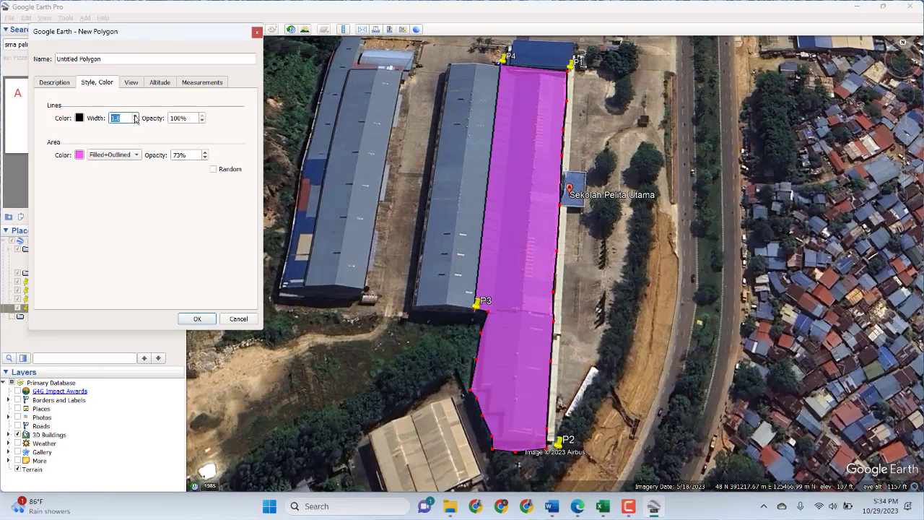
Display the polygon's area measurement in hectares.
click(196, 85)
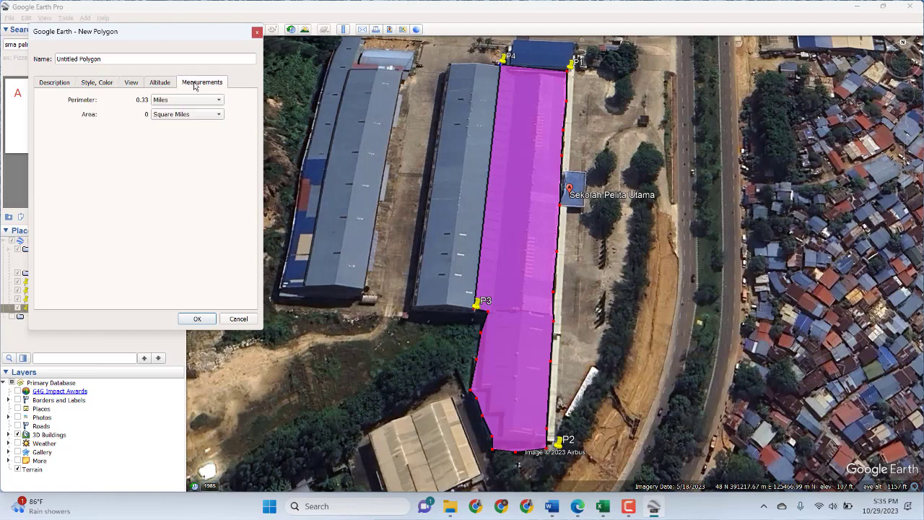
click(218, 115)
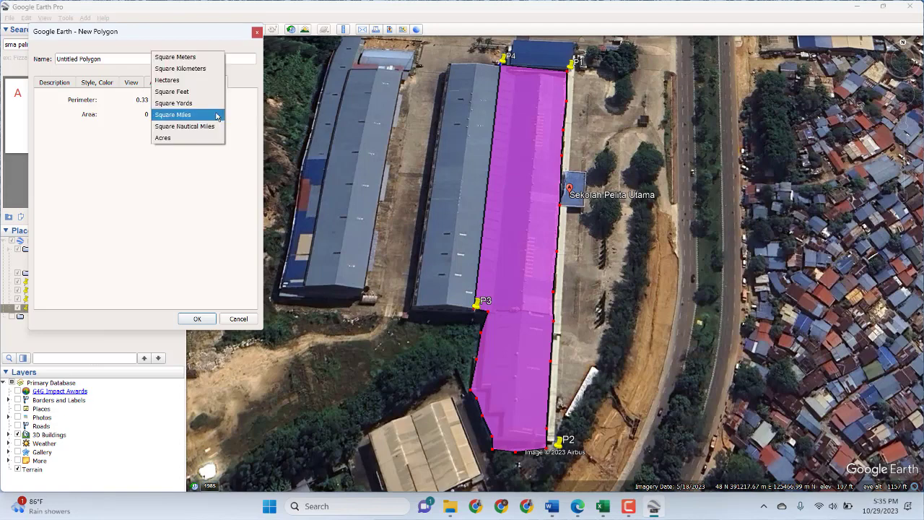
click(201, 81)
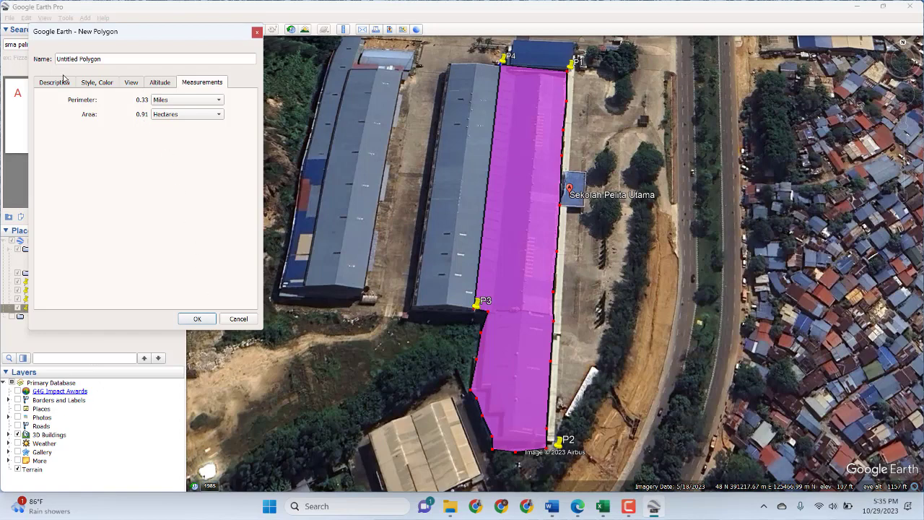
Name the polygon Sekolah Pelita Utama and save it.
double_click(117, 58)
key(BackSpace)
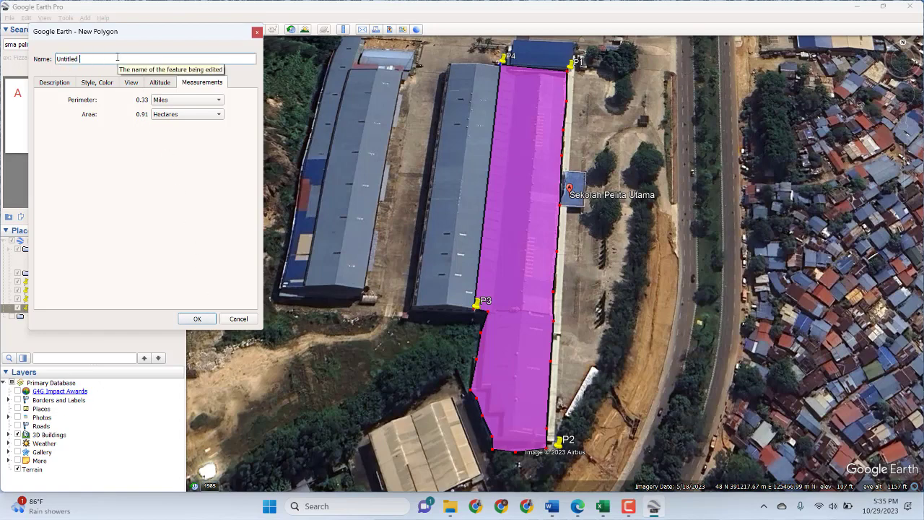
key(BackSpace)
key(BackSpace)
key(BackSpace)
key(BackSpace)
key(BackSpace)
key(BackSpace)
text(Sekolah Pelita Utama)
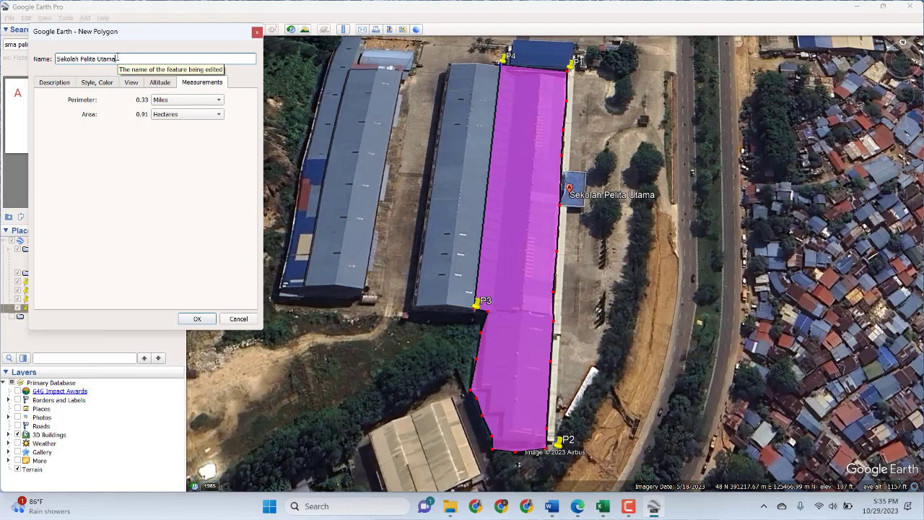
click(196, 319)
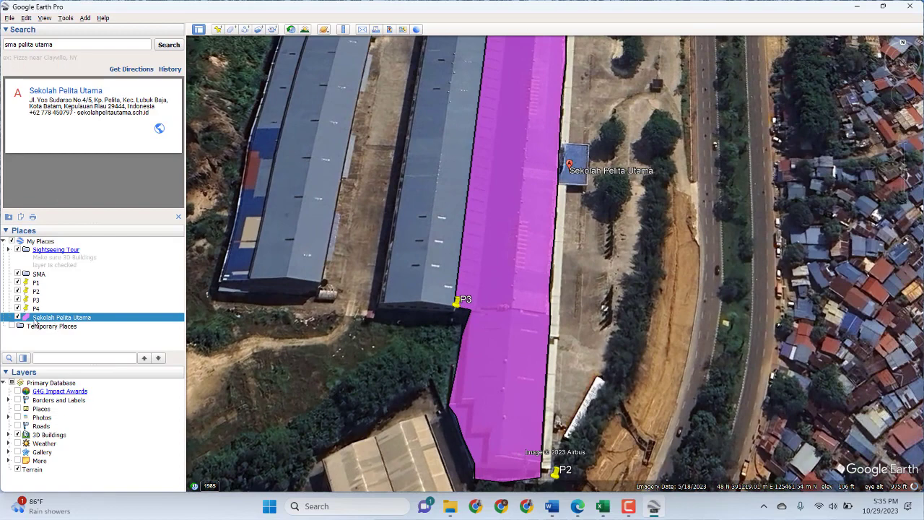
Trace a new path about 0.25 km long from the main road through the yard to the east side of the school building.
scroll(473, 339, down, 1)
scroll(473, 339, down, 1)
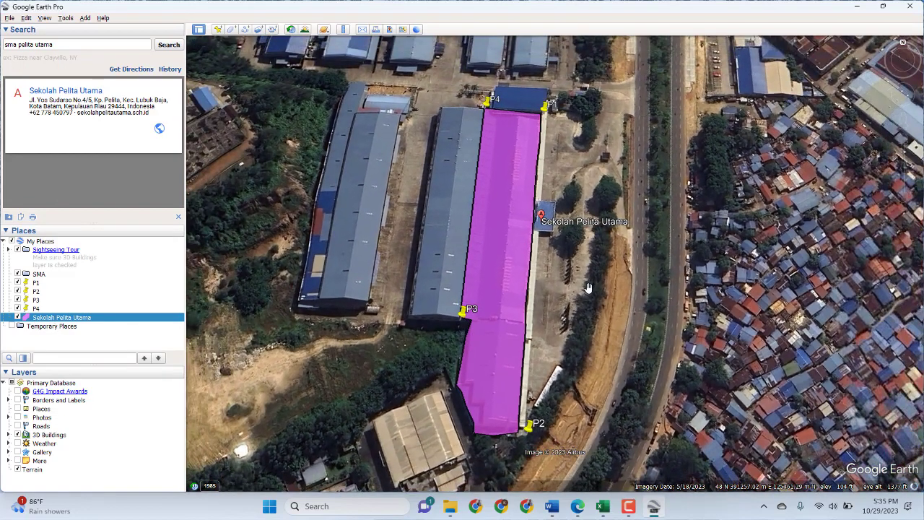
scroll(544, 410, down, 1)
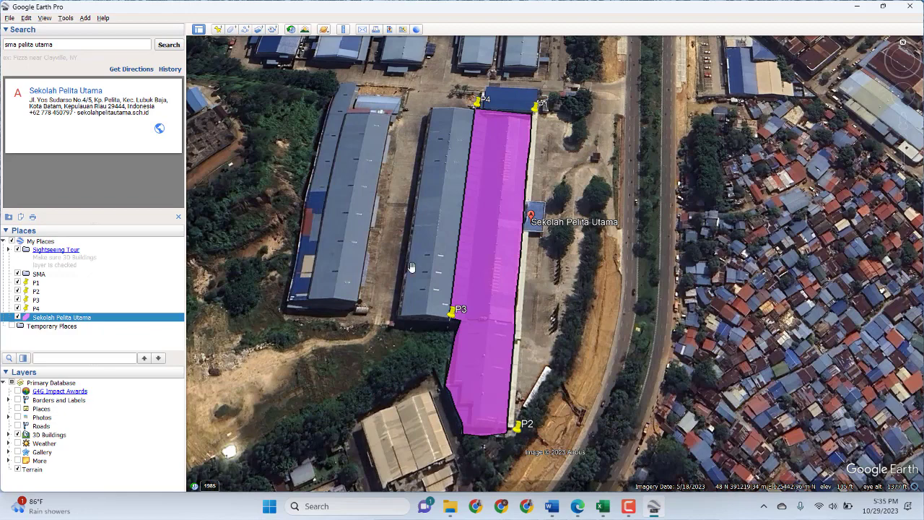
click(245, 29)
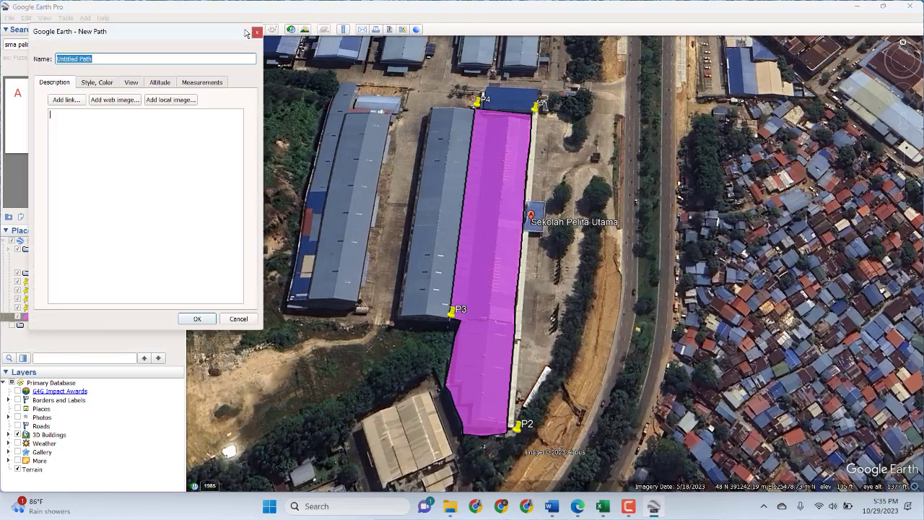
click(628, 108)
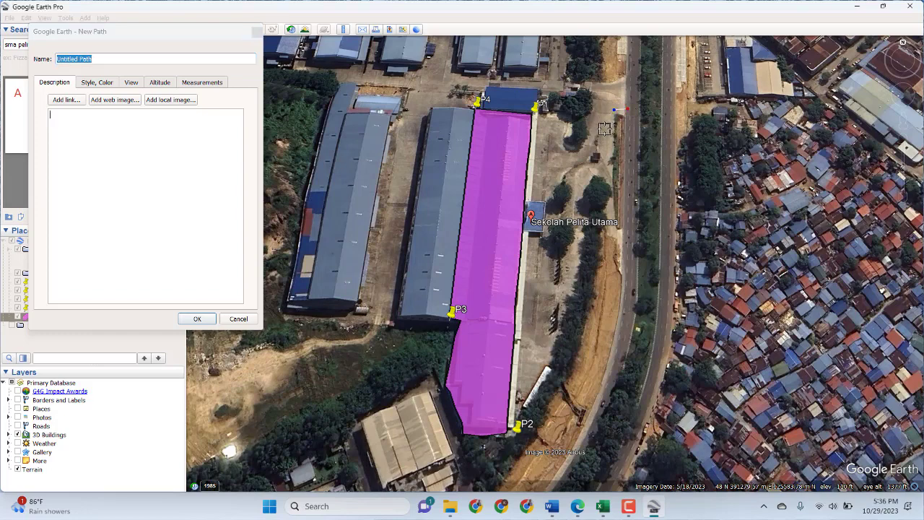
drag(606, 111, 584, 176)
click(579, 190)
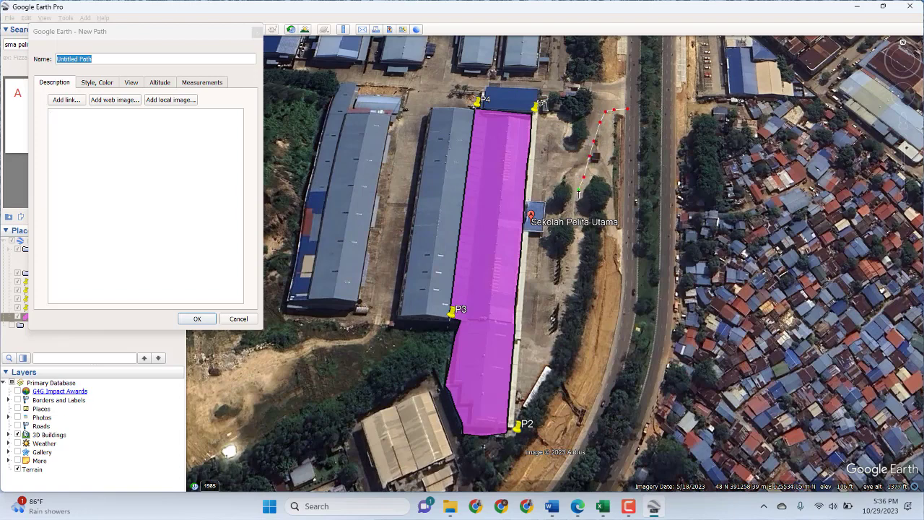
click(575, 207)
click(577, 239)
click(577, 259)
click(569, 283)
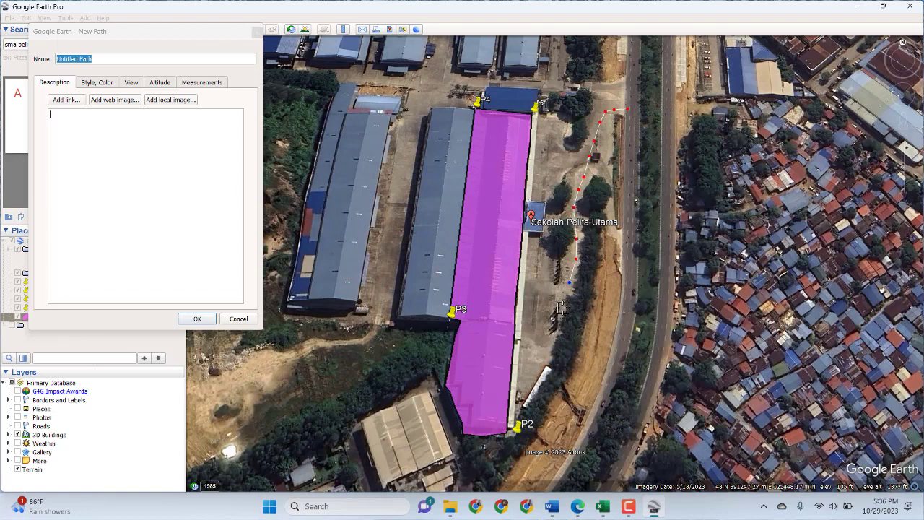
click(564, 308)
click(558, 332)
click(552, 349)
click(547, 359)
click(535, 362)
click(525, 346)
click(525, 336)
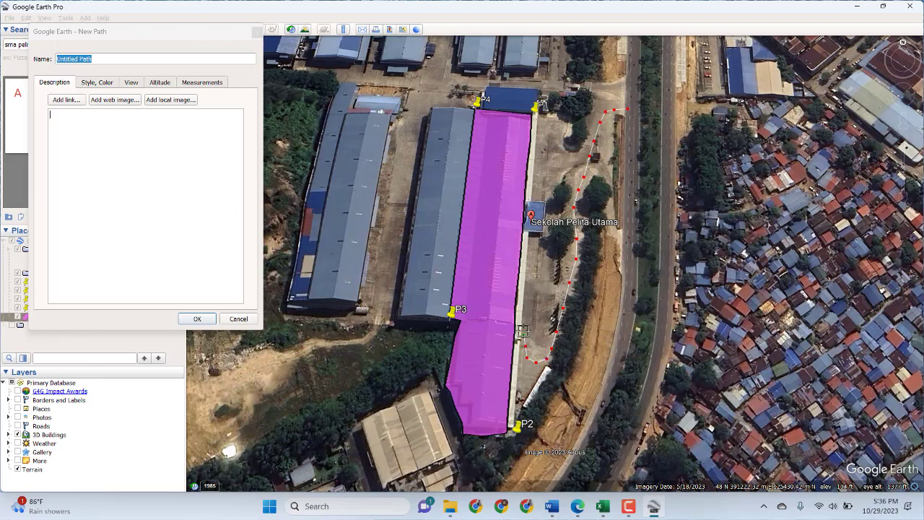
click(524, 318)
Set the new path's line colour to red and adjust its line width.
click(92, 84)
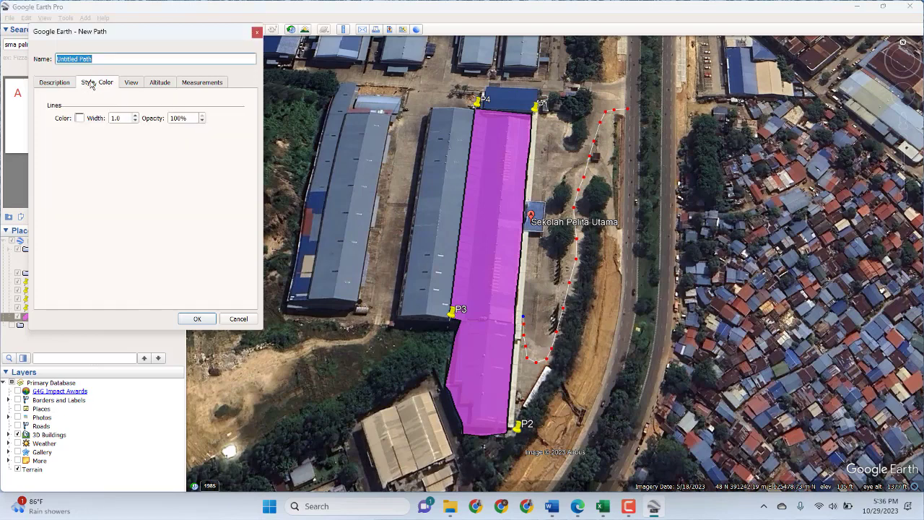
click(79, 119)
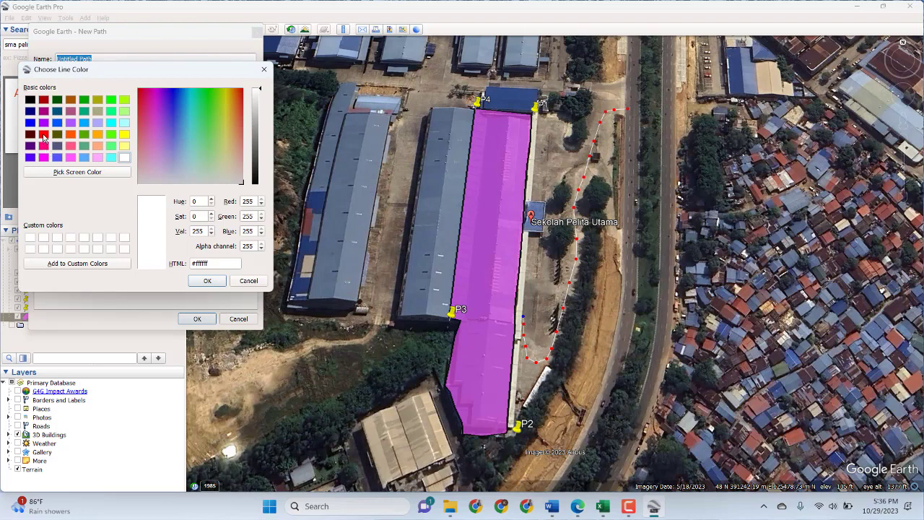
click(44, 135)
click(206, 280)
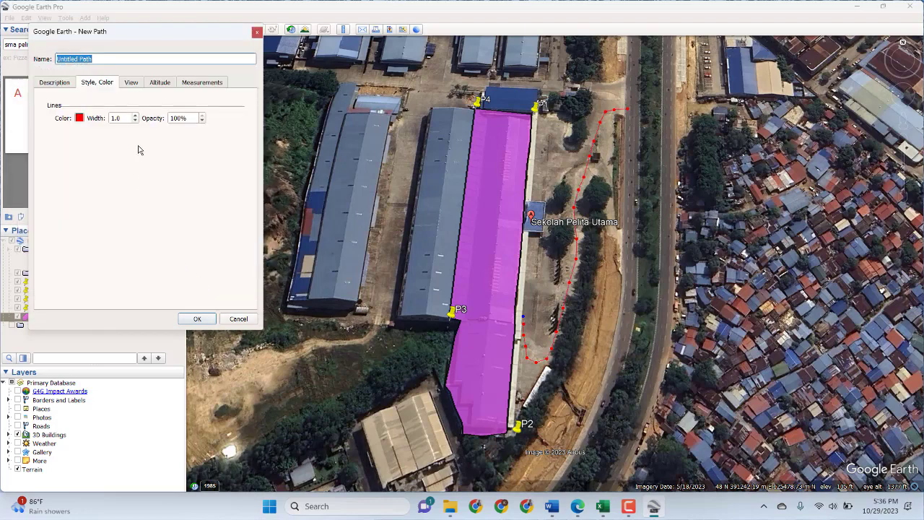
click(135, 116)
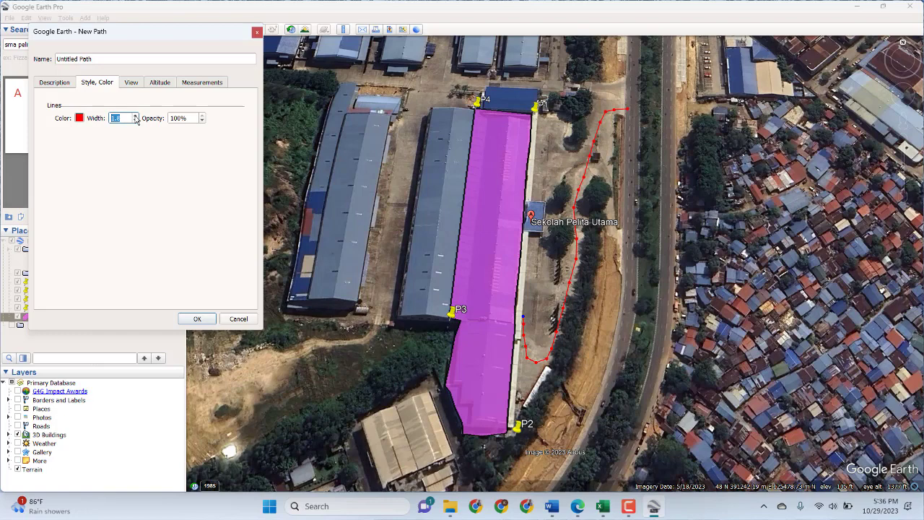
Display the path's length measurement in kilometers.
click(199, 87)
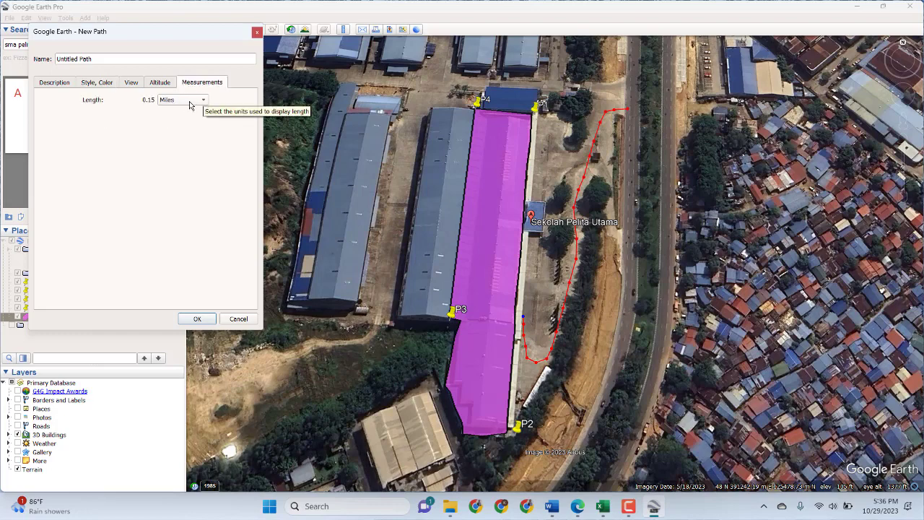
click(191, 104)
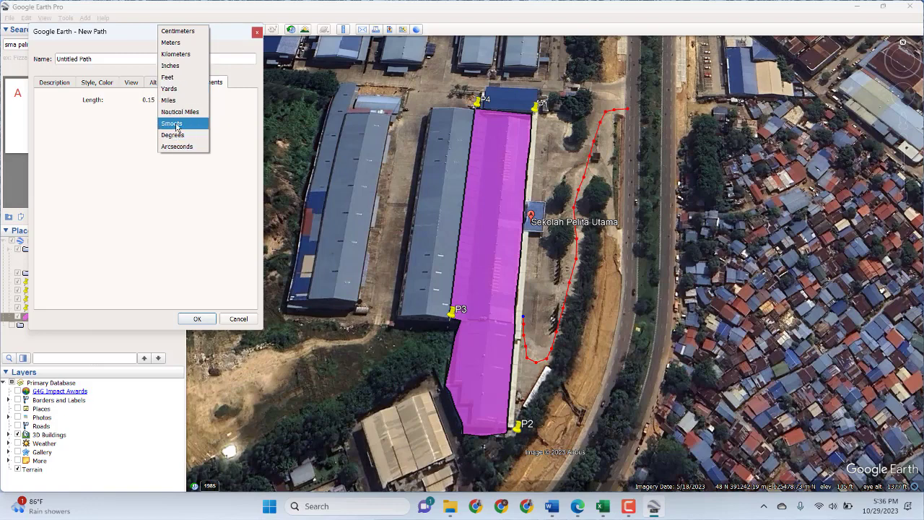
click(180, 54)
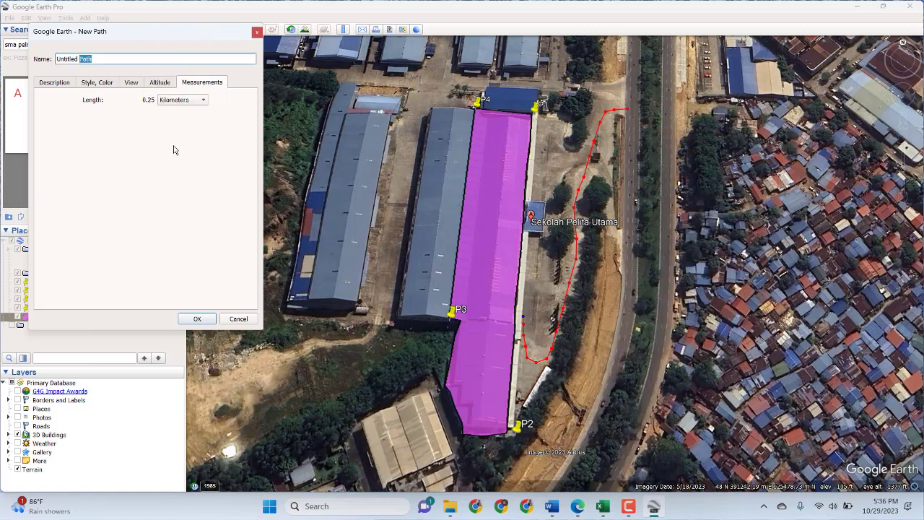
Name the path Jalan and save it.
click(102, 55)
key(BackSpace)
key(BackSpace)
key(BackSpace)
key(BackSpace)
key(BackSpace)
key(BackSpace)
key(BackSpace)
key(BackSpace)
key(BackSpace)
key(BackSpace)
click(196, 318)
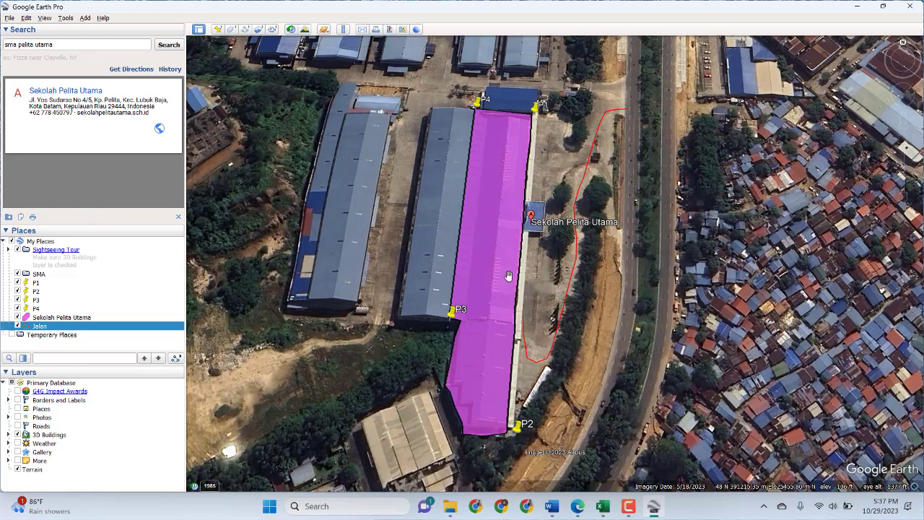
Hide the Sekolah Pelita Utama polygon and view the site's historical imagery from February 2008.
click(17, 317)
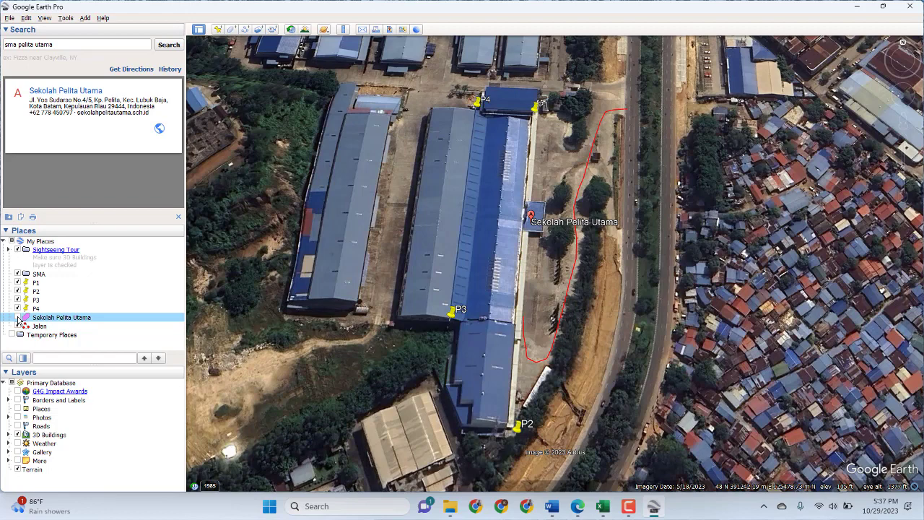
click(291, 30)
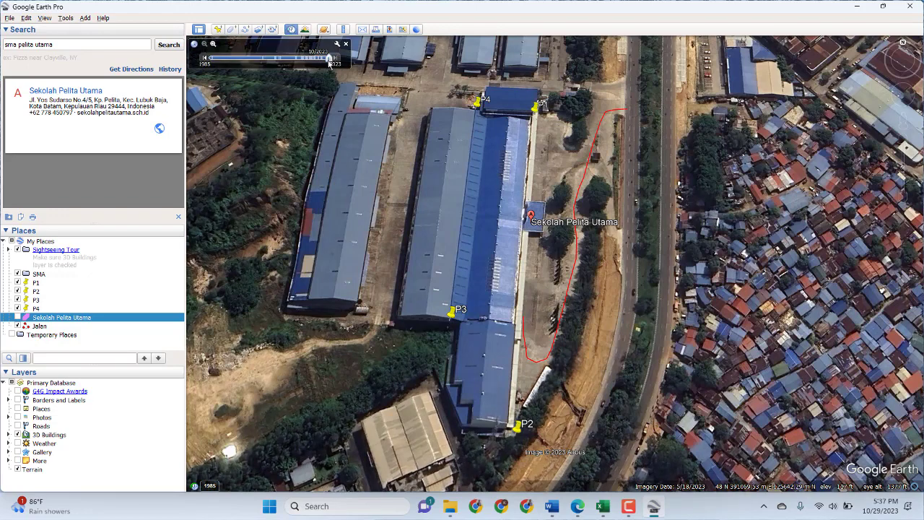
drag(331, 60, 294, 63)
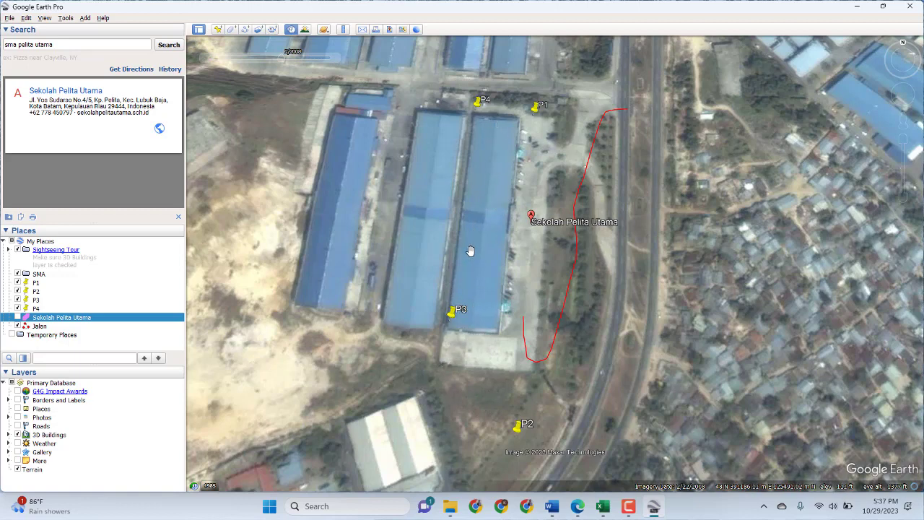
View the October 2016 and September 2017 imagery, return to May 2023, close the historical imagery and show the school polygon again.
mouse_move(280, 61)
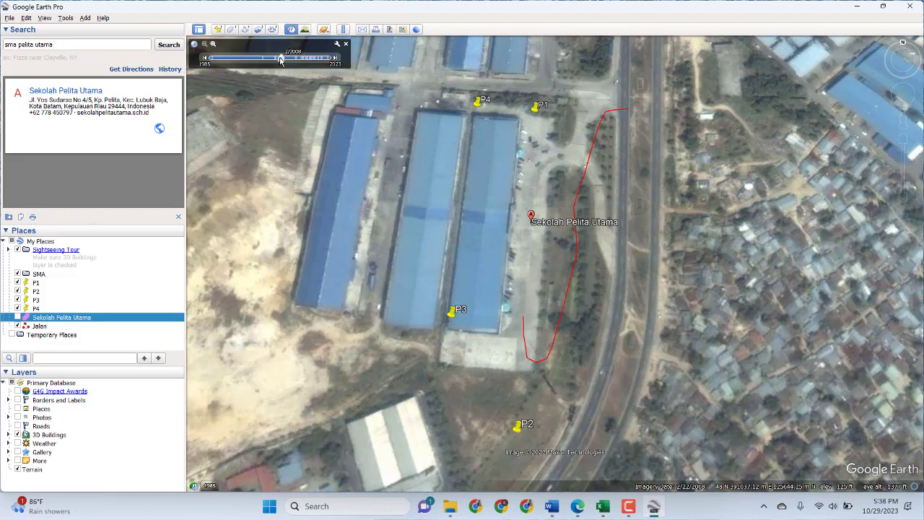
drag(280, 59, 308, 62)
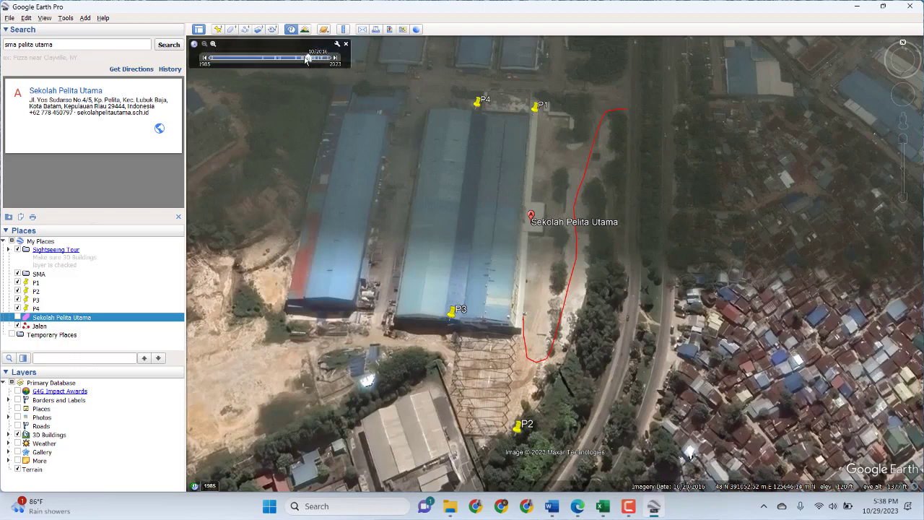
drag(308, 60, 311, 59)
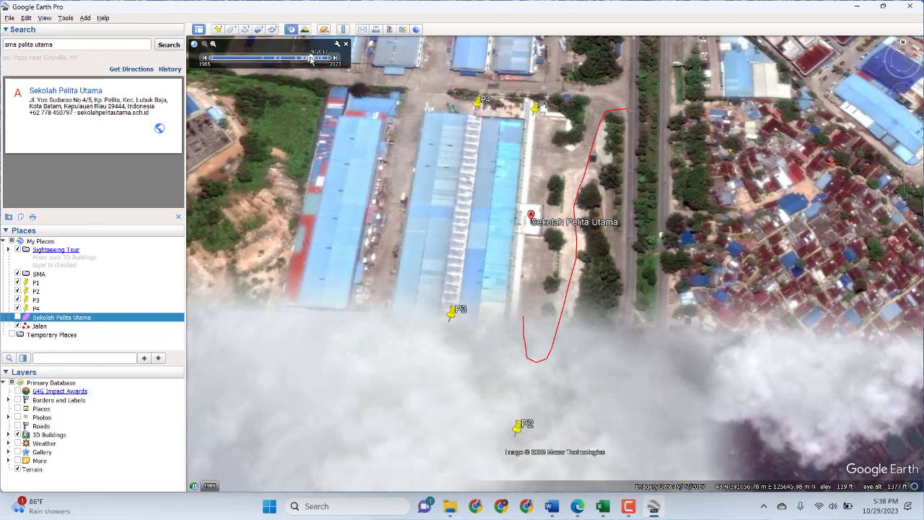
drag(311, 59, 333, 62)
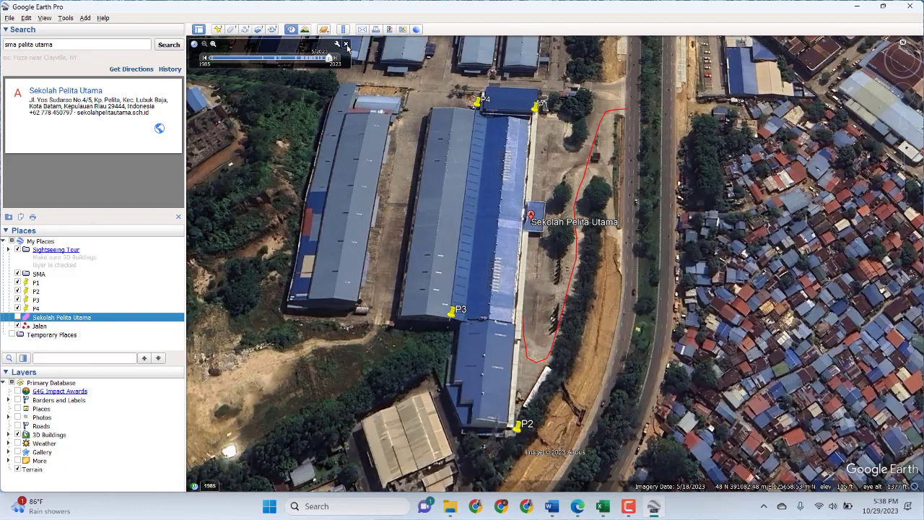
click(347, 45)
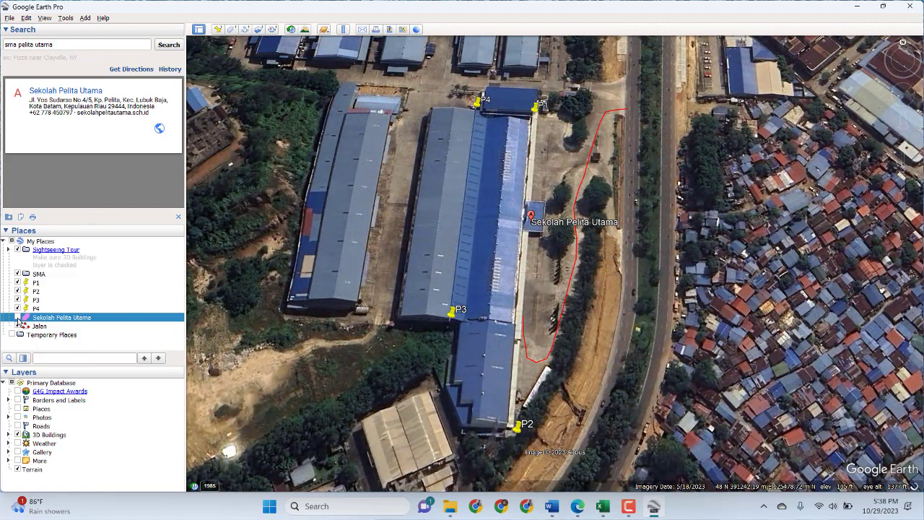
click(18, 319)
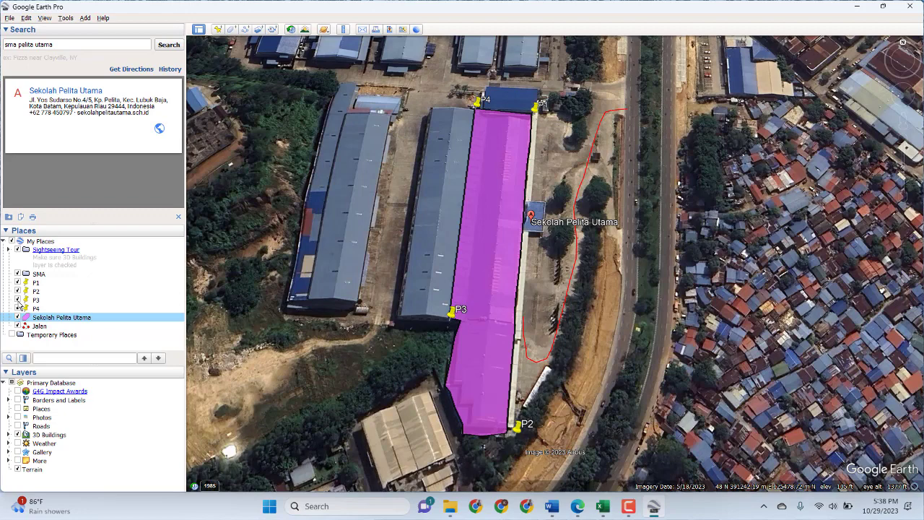
Preview the site's sunlight at 5:14 am on 10/30/2023 and turn the sunlight display off.
click(305, 31)
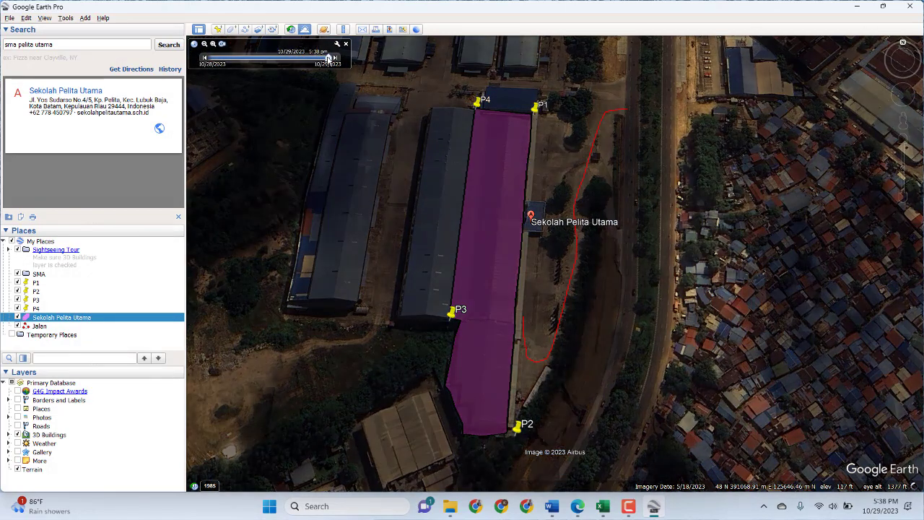
mouse_move(329, 57)
mouse_down()
mouse_move(237, 63)
mouse_move(337, 64)
mouse_up()
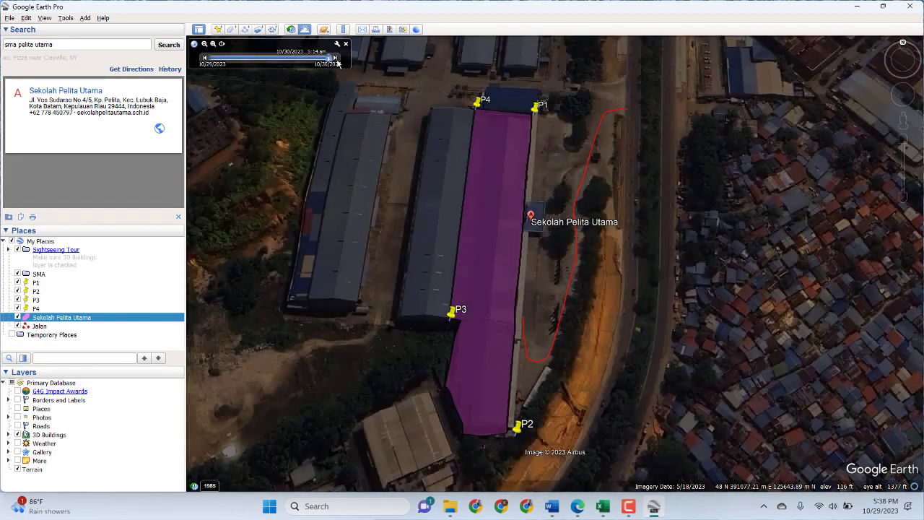
click(305, 29)
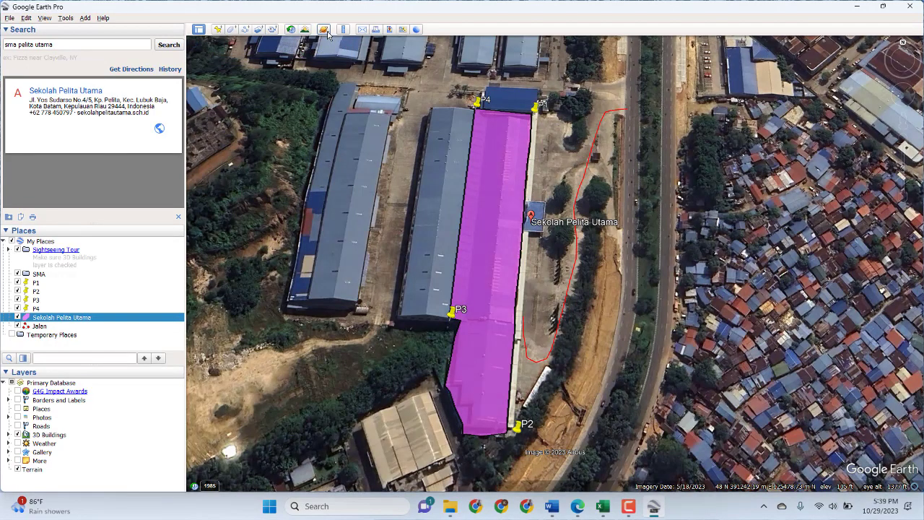
click(324, 29)
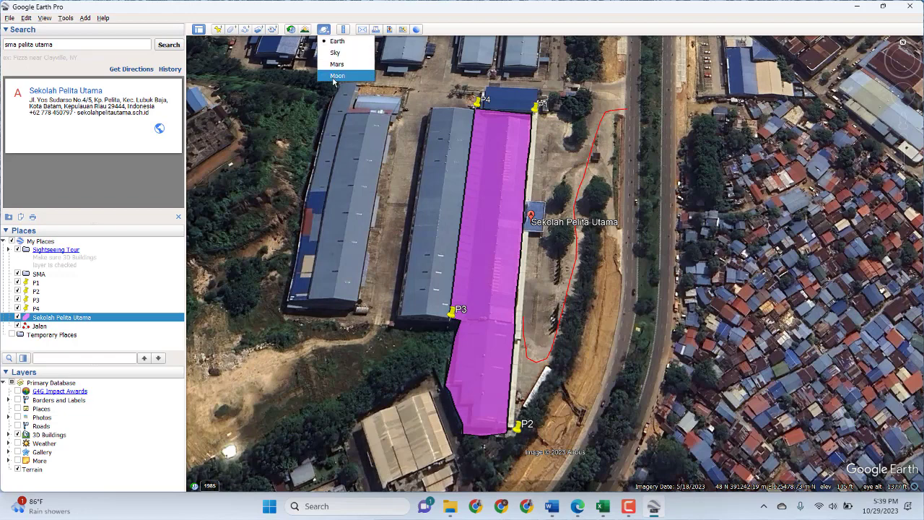
click(341, 41)
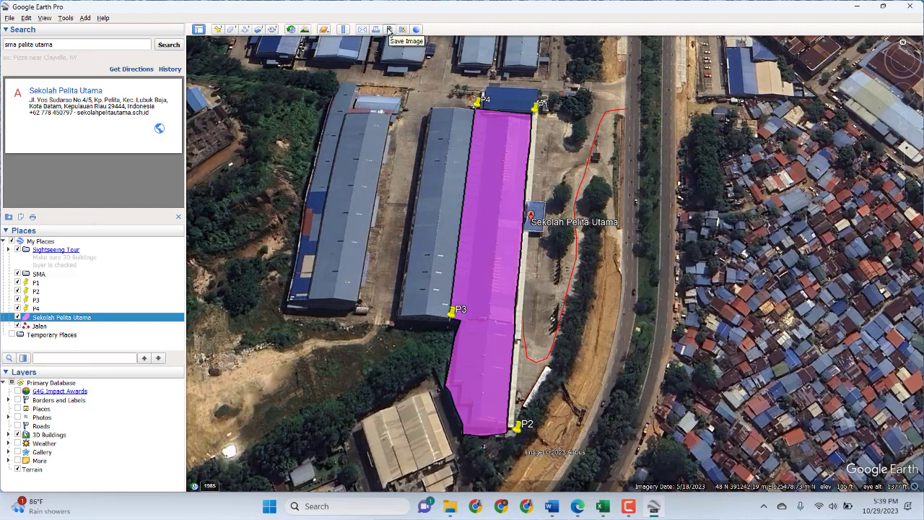
Set up a map image of the current view and title it SMA Pelita Utama.
click(389, 30)
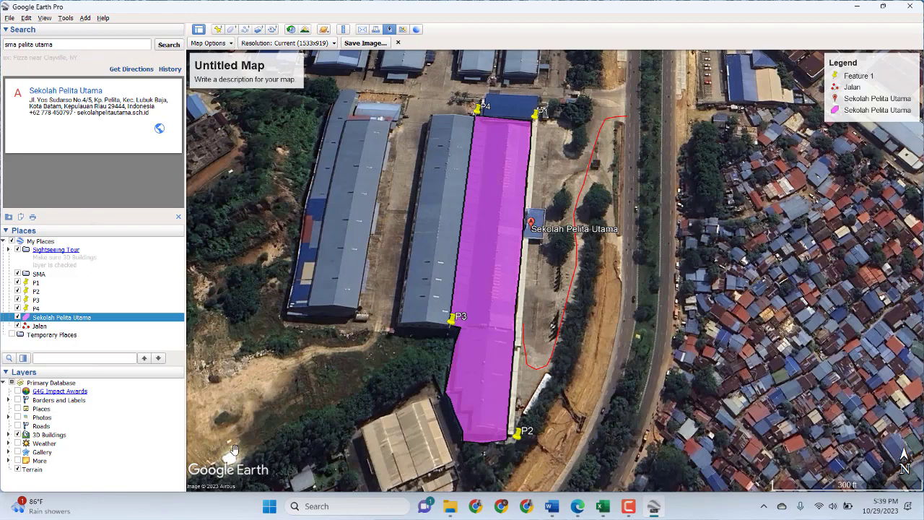
click(225, 66)
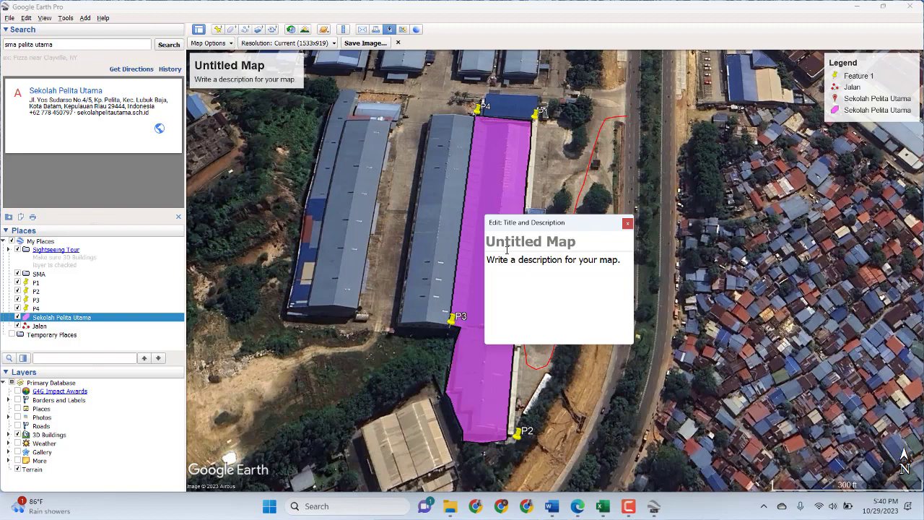
text(SM)
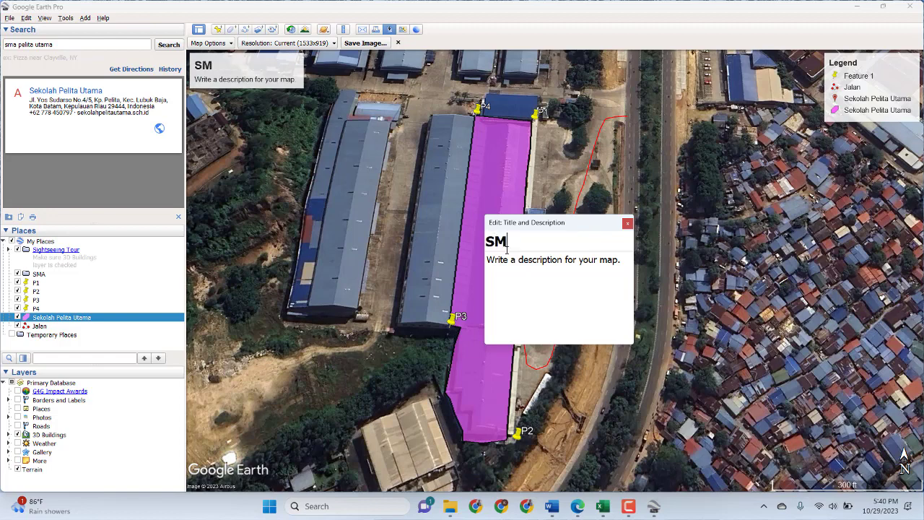
text(A Pelita Utama)
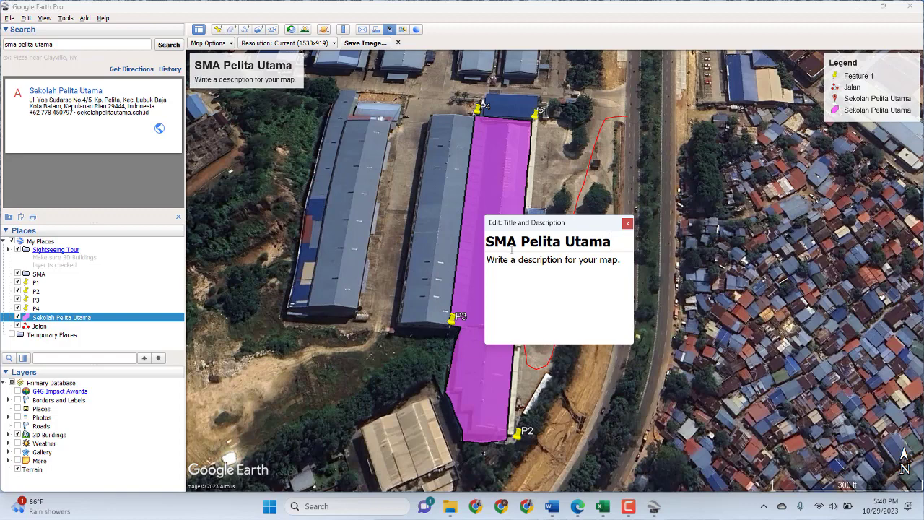
Replace the map's description with "Salah satu tugas Mata Pelajaran Geografi Tahun Ajaran 2023-2024" and finish editing.
click(512, 264)
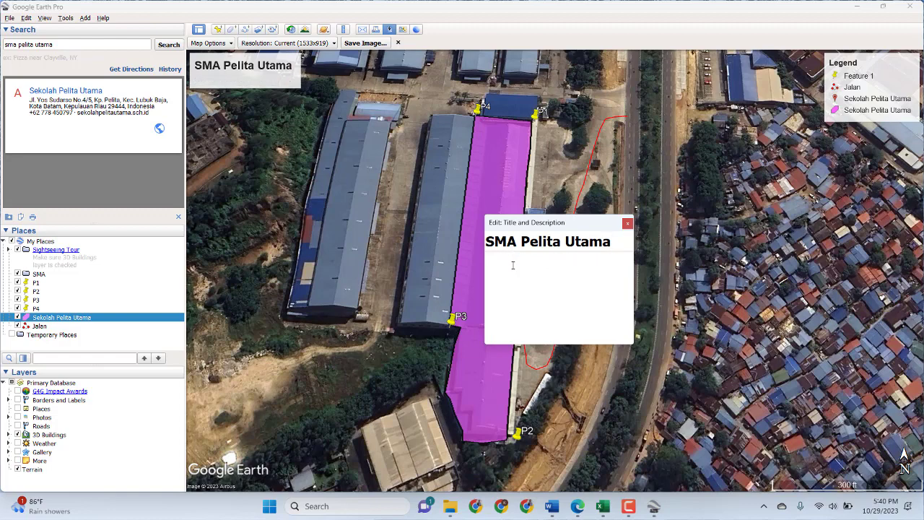
text(Salah satu tugas M)
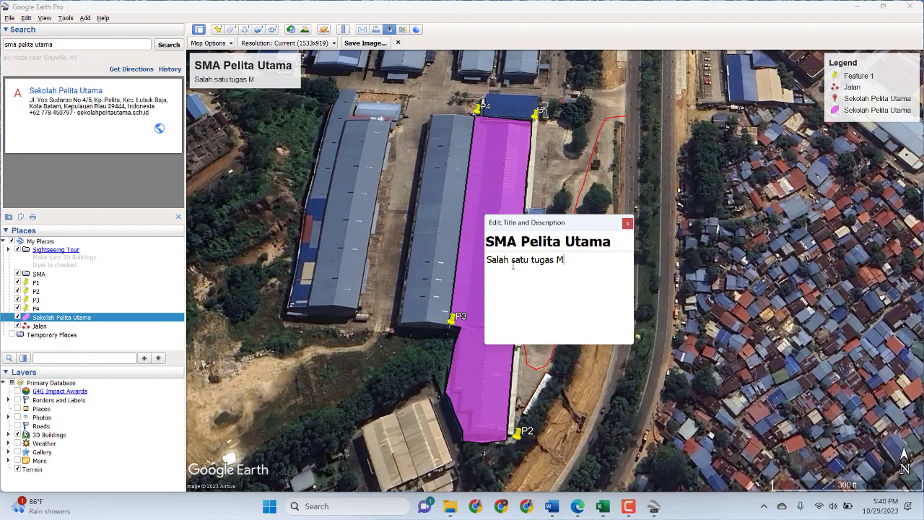
text(taata Pelajaran Geo)
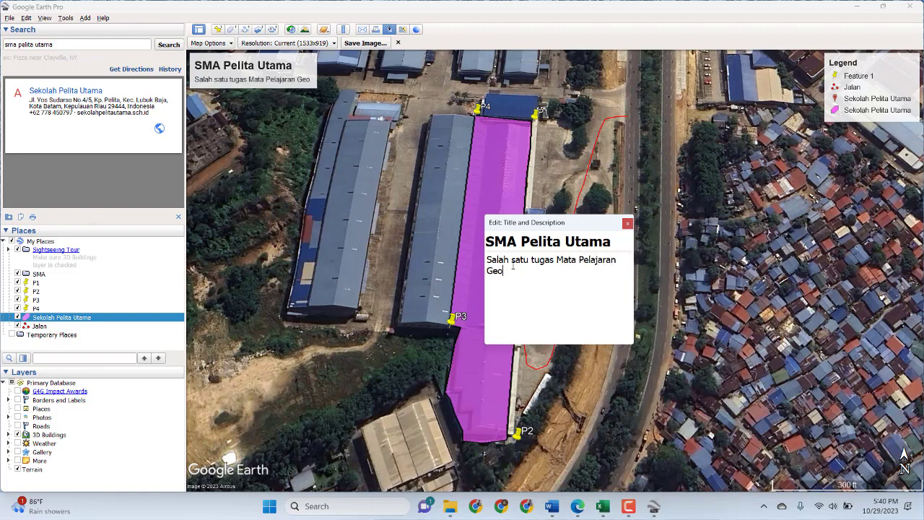
text(grafi Tahu)
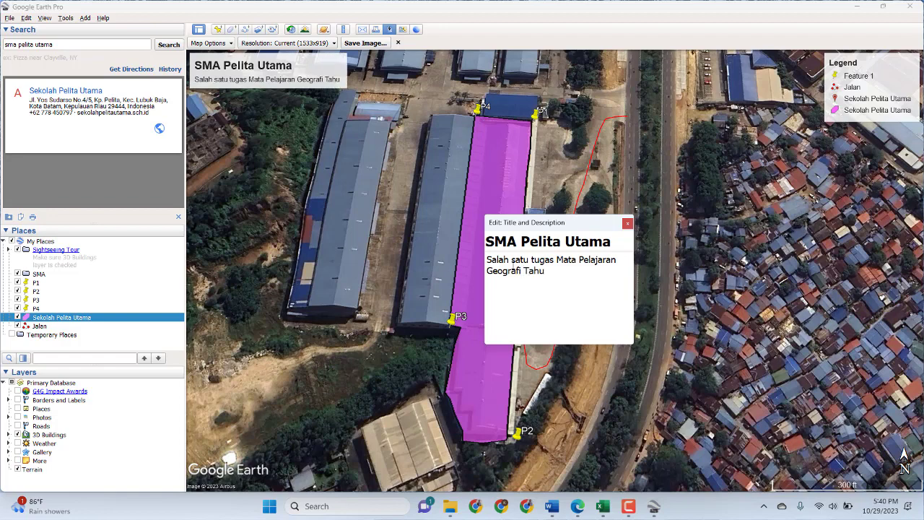
text(n Ajaran 2)
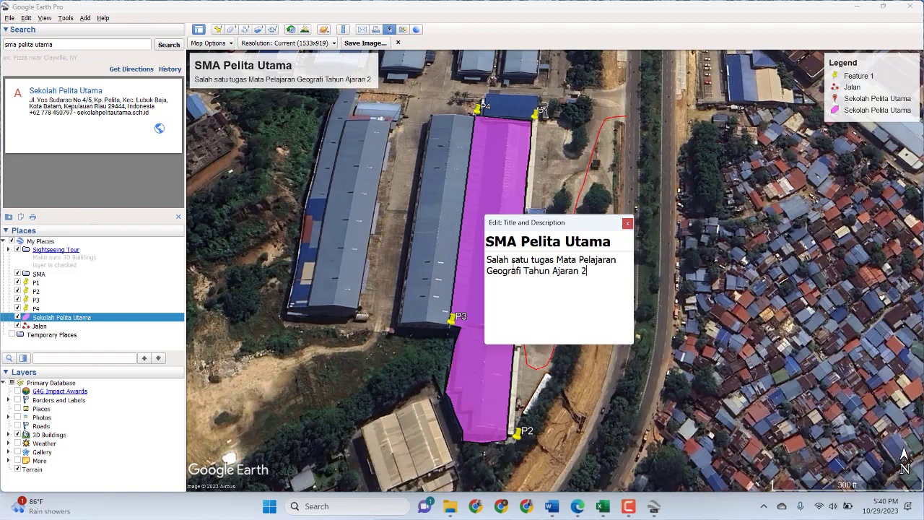
text(023-2024)
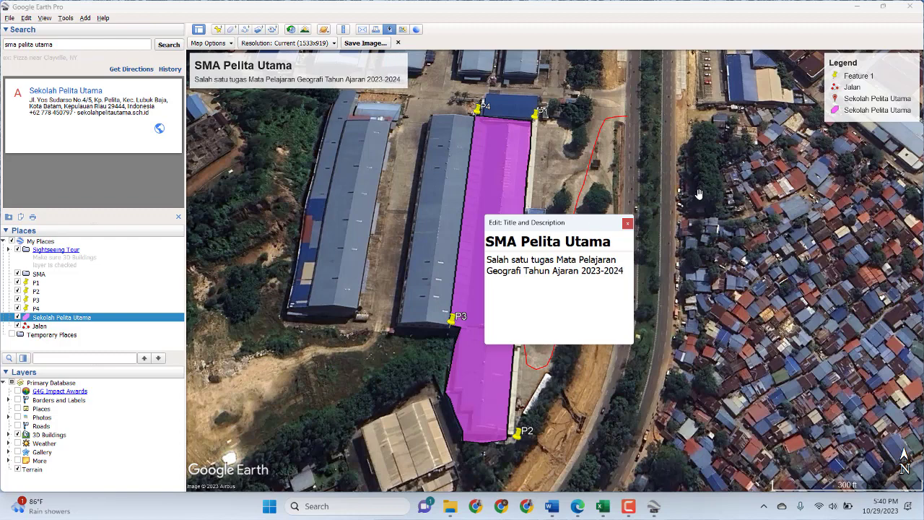
click(665, 207)
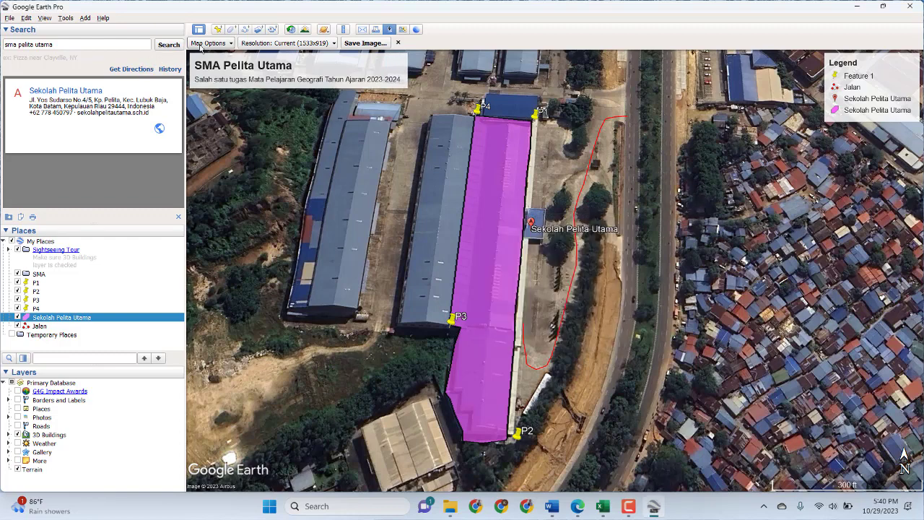
Review the map's element and styling options and choose the Current (1533x919) resolution.
click(232, 43)
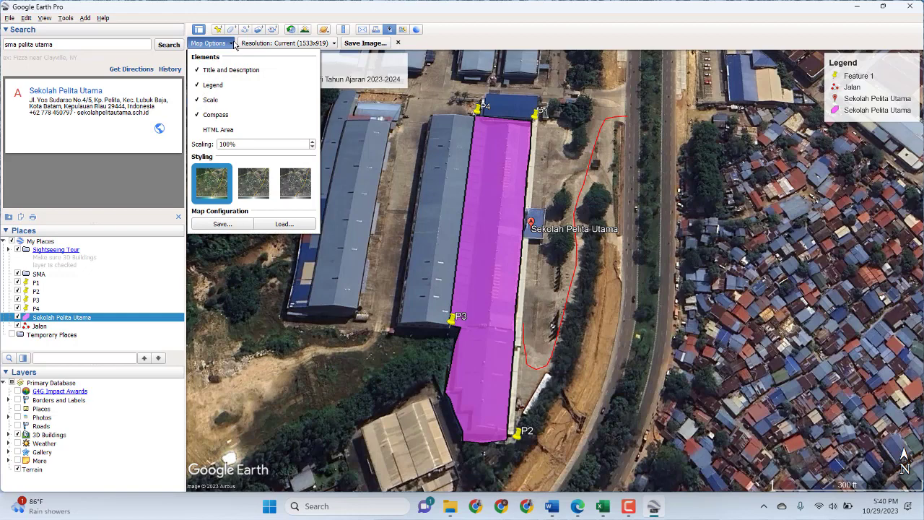
click(296, 43)
click(303, 43)
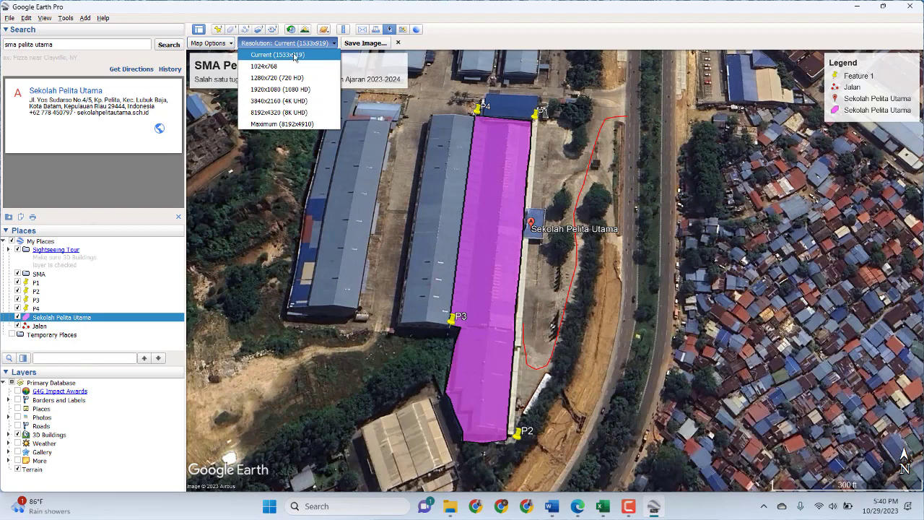
click(295, 57)
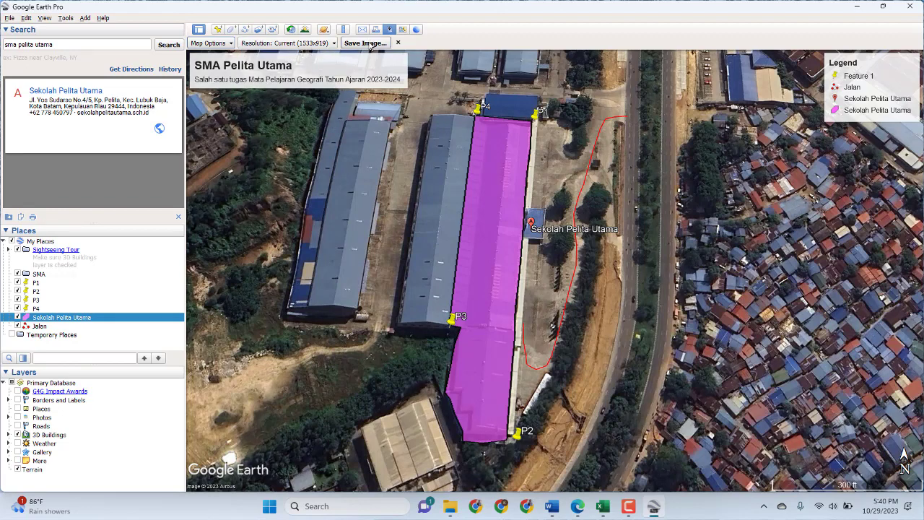
Save the map as a JPEG image named "SMA pelita utama" in the Praktik Geo folder.
click(368, 43)
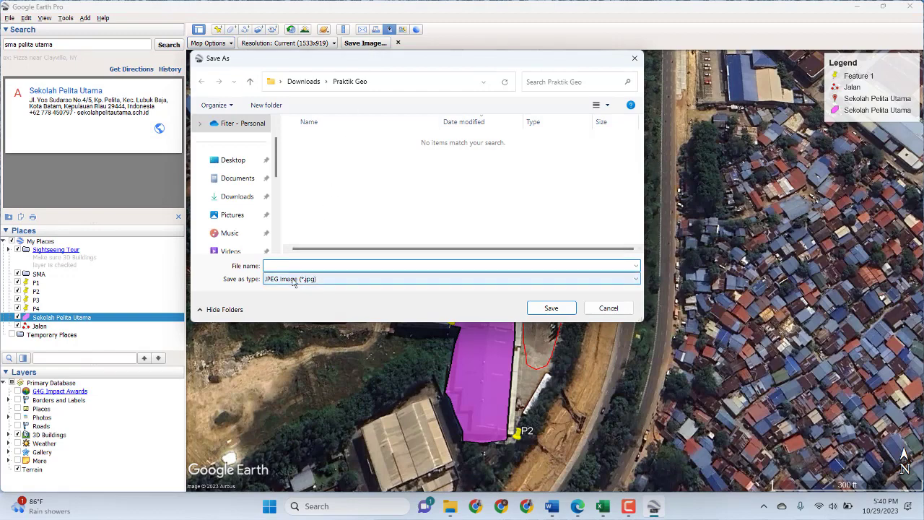
text(SMA)
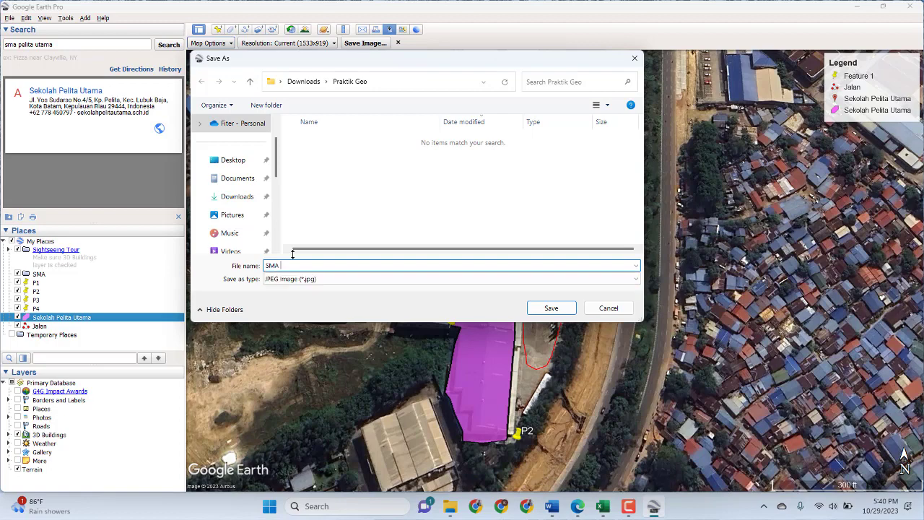
text( pelita utama)
click(551, 308)
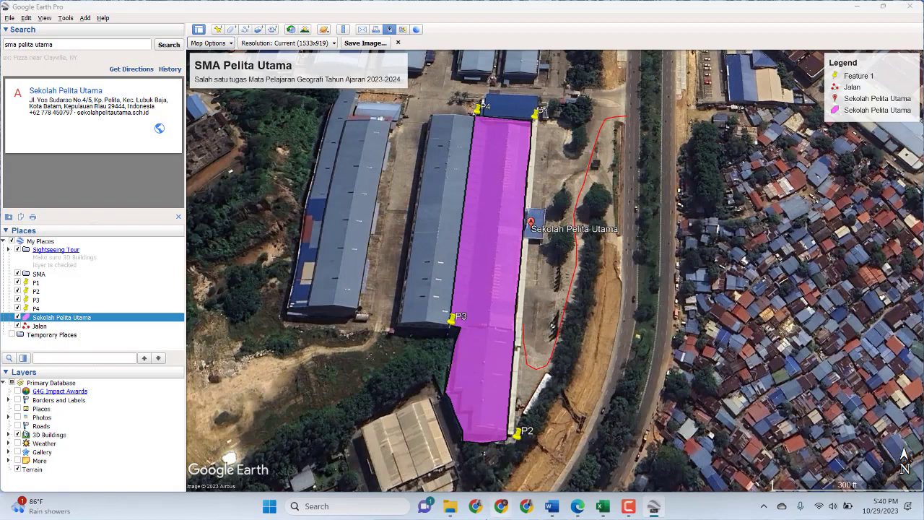
Check the exported map image in the Praktik Geo folder, return to Google Earth Pro and close it.
mouse_move(449, 511)
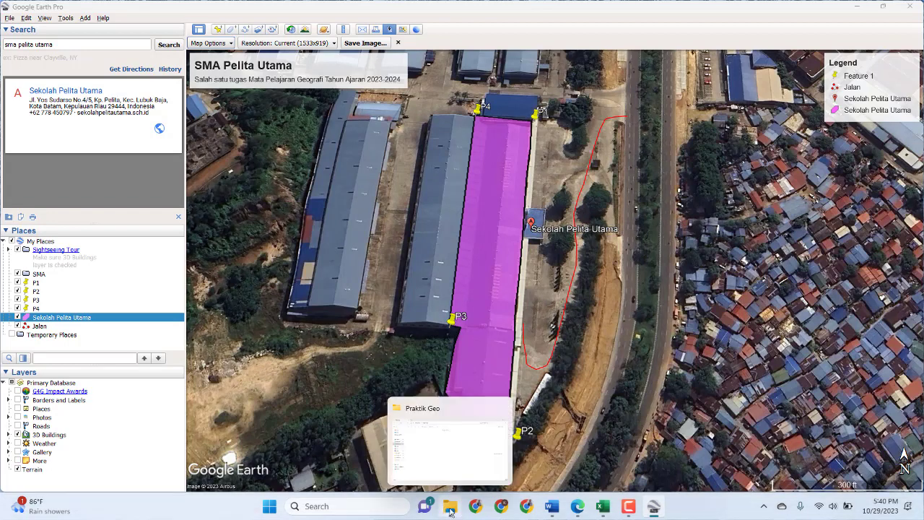
click(450, 511)
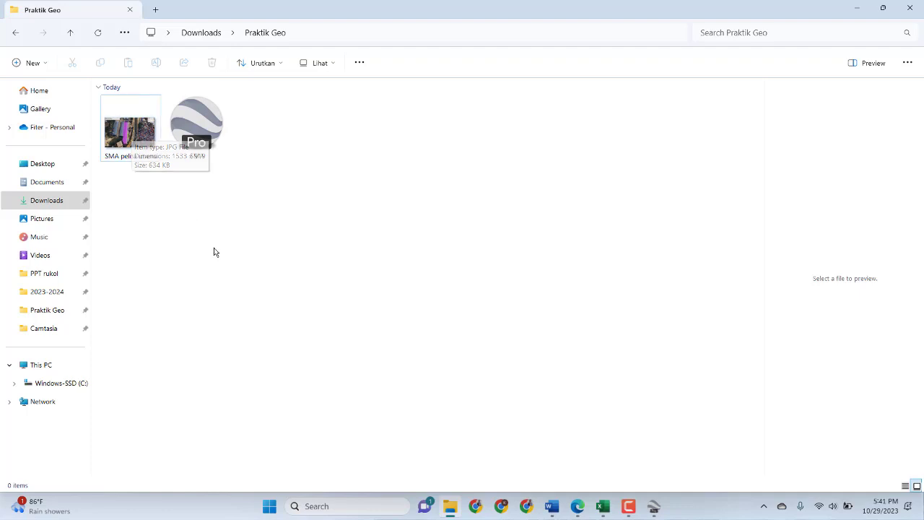
mouse_move(655, 506)
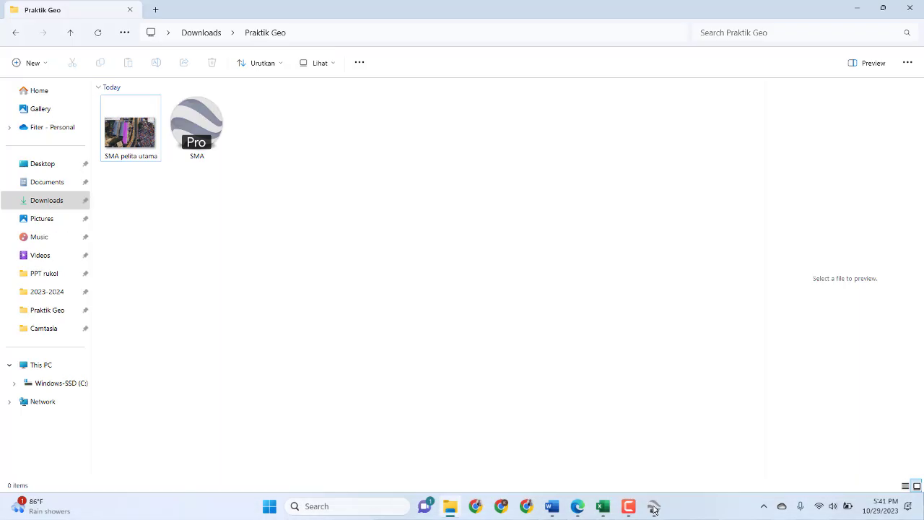
click(654, 508)
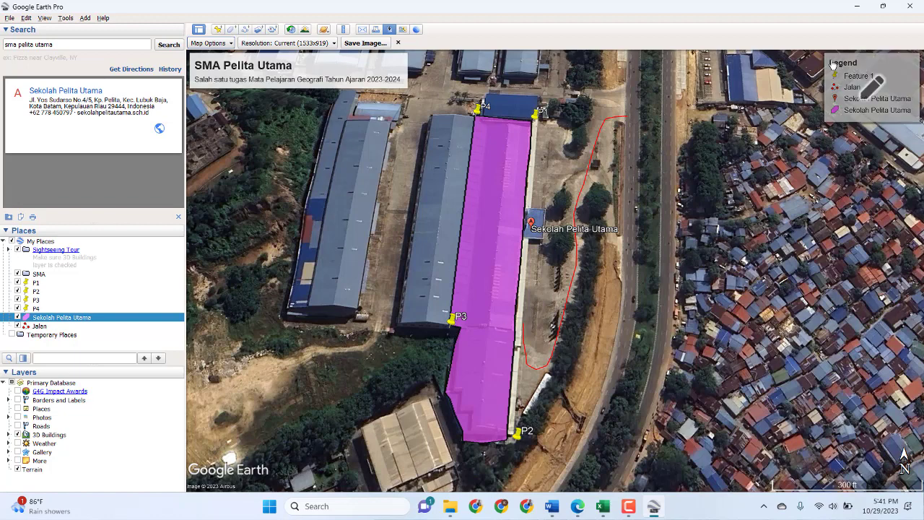
click(918, 7)
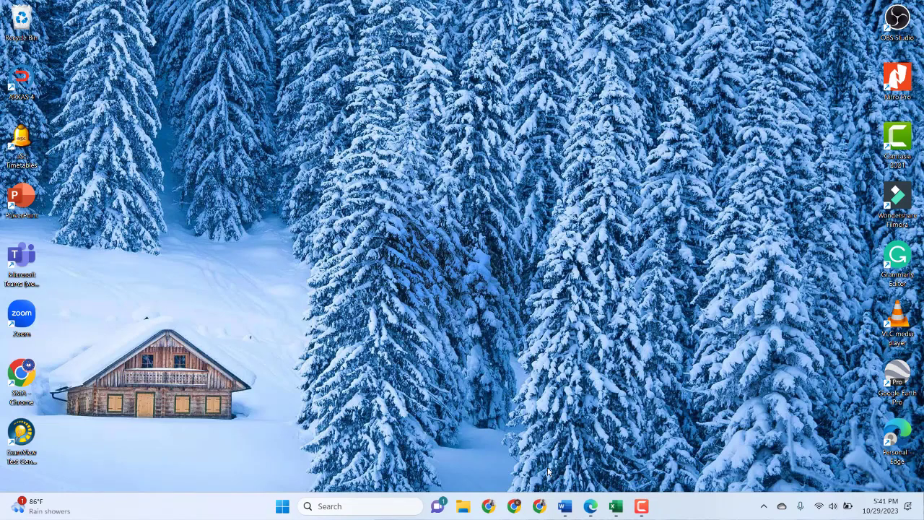
Switch to the Badan Pusat Statistik site in Microsoft Edge and look over its home page.
mouse_move(593, 508)
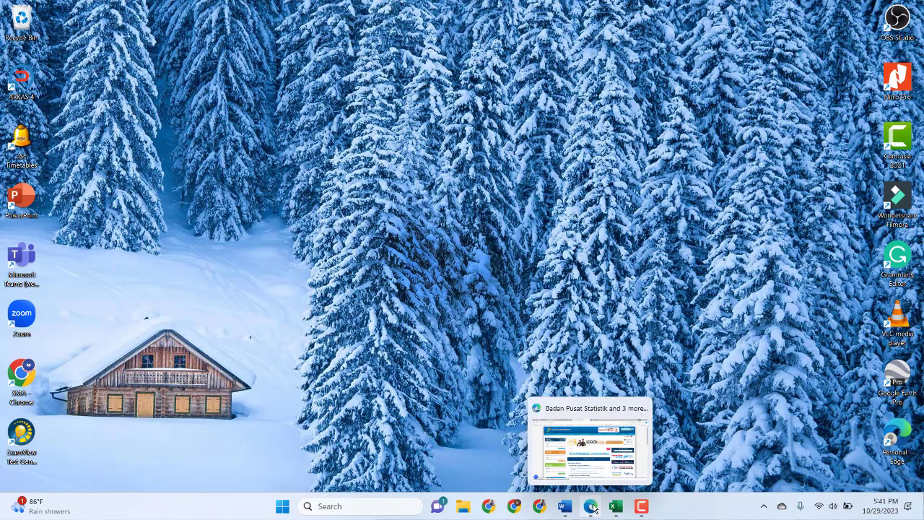
click(594, 508)
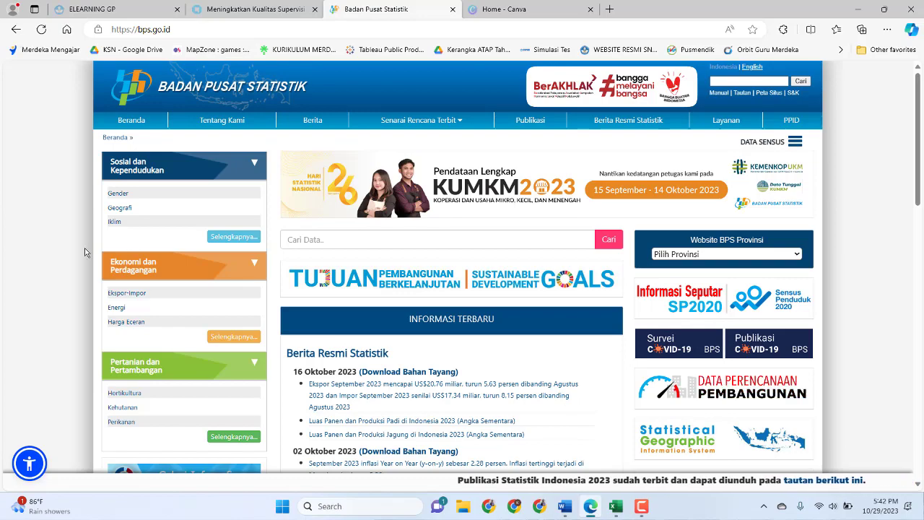
scroll(61, 255, down, 3)
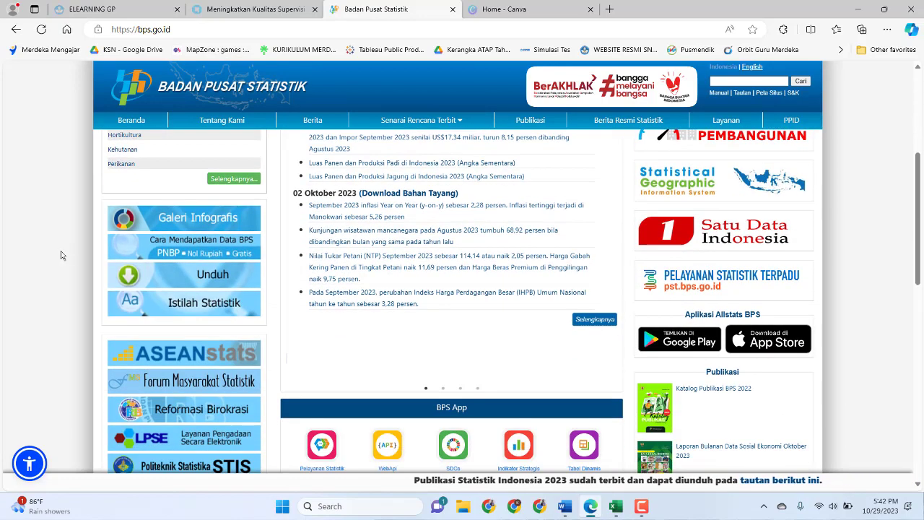
scroll(65, 252, up, 3)
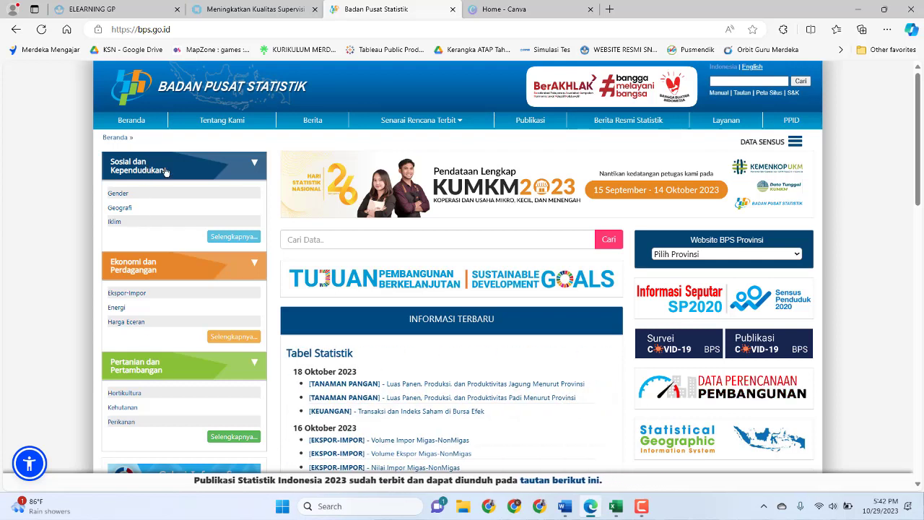
Expand the Sosial dan Kependudukan and Ekonomi dan Perdagangan categories to view their topics, collapsing each again.
double_click(255, 162)
click(255, 165)
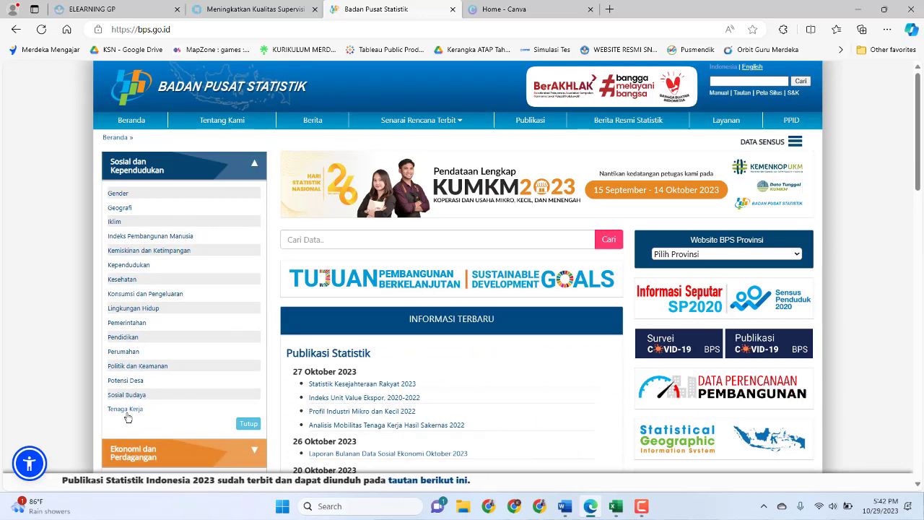
click(254, 165)
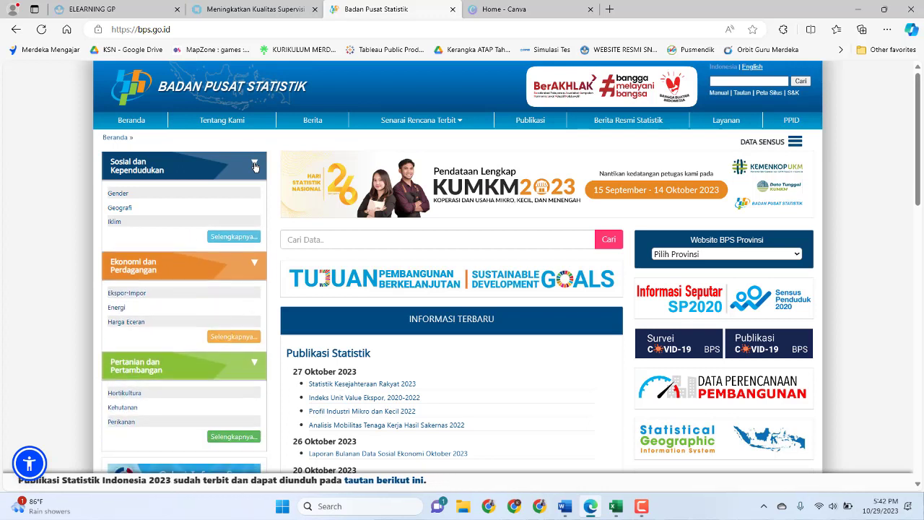
click(252, 268)
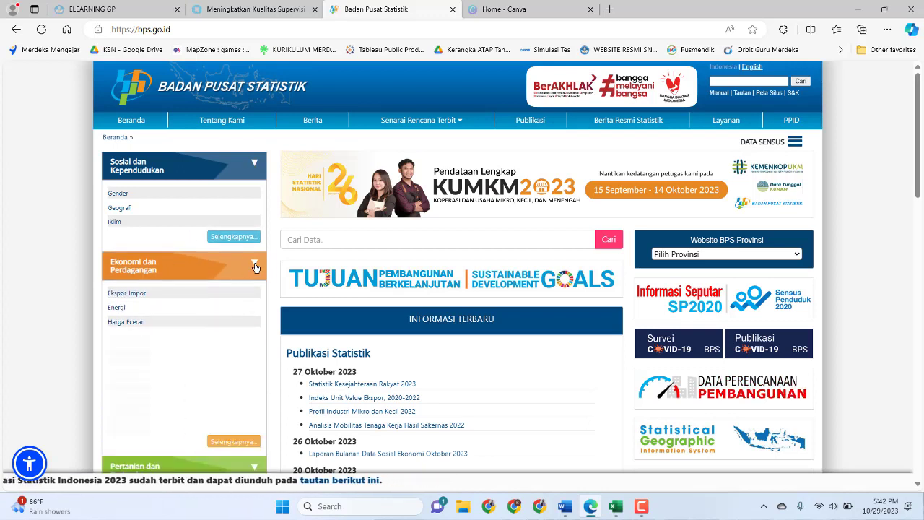
click(253, 267)
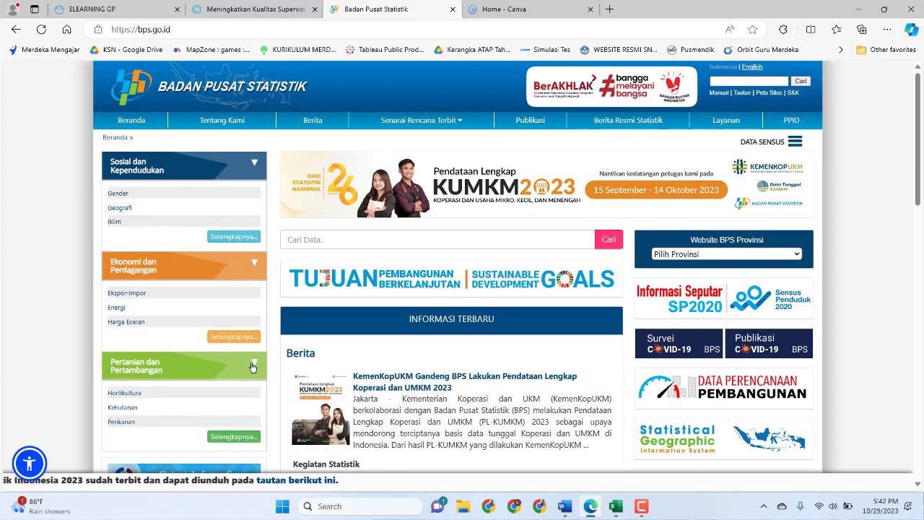
Expand the Pertanian dan Pertambangan category and look over its topics and the links below it.
scroll(207, 387, down, 3)
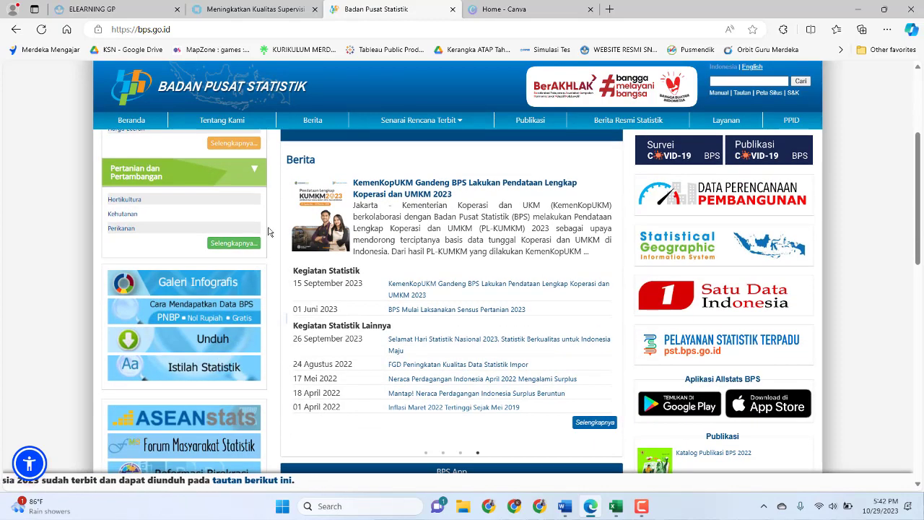
click(255, 171)
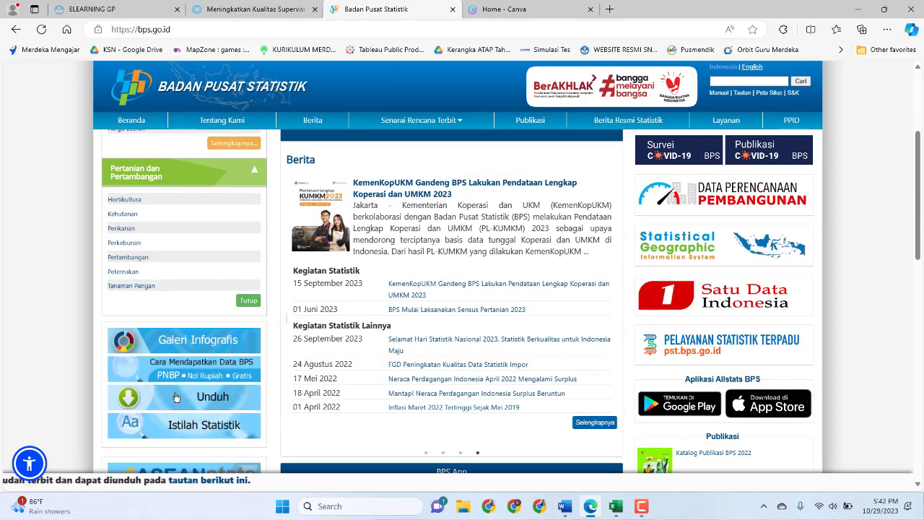
scroll(264, 365, down, 3)
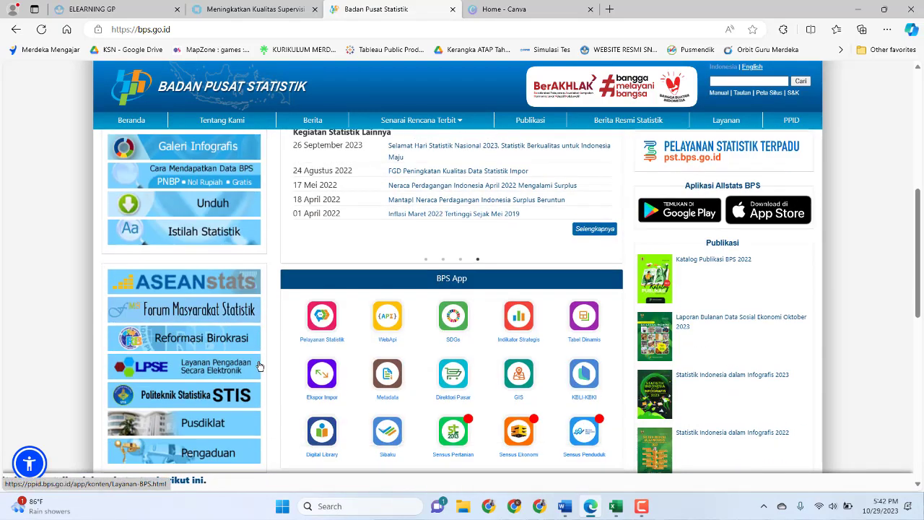
Expand the Sosial dan Kependudukan category again to show its full list of topics.
scroll(411, 380, up, 5)
scroll(412, 378, up, 1)
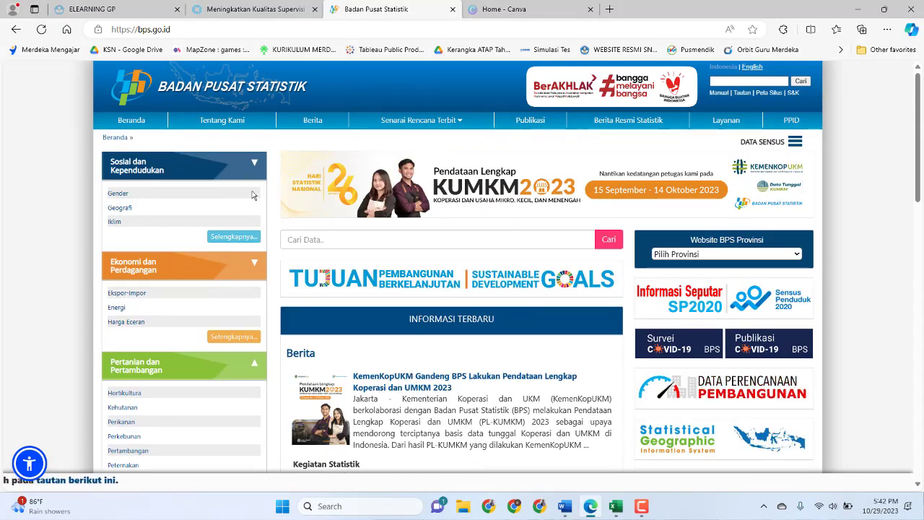
click(254, 164)
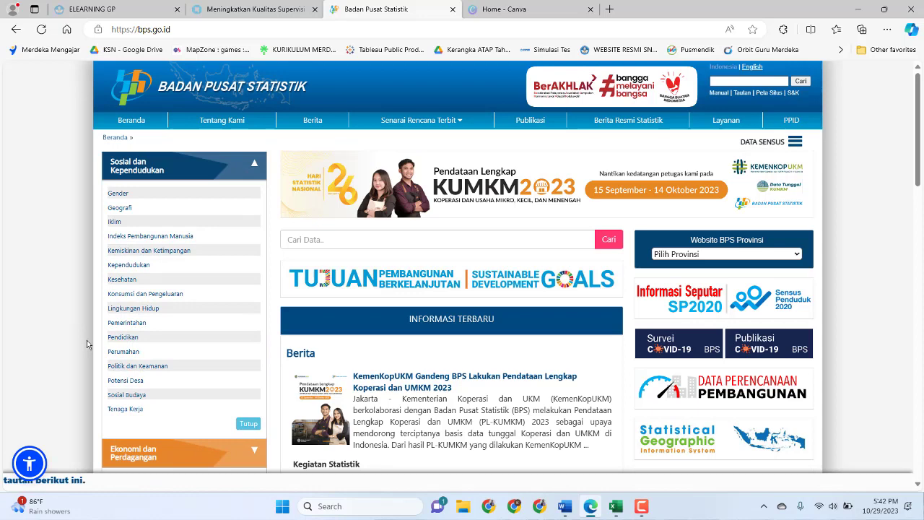
Open the Kependudukan topic and look over its list of tables and their update dates.
click(141, 267)
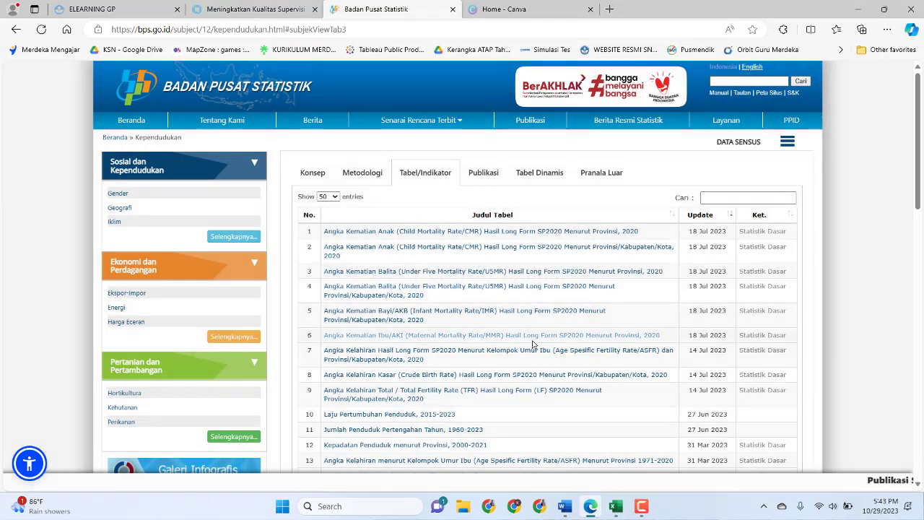
scroll(534, 346, down, 2)
scroll(821, 336, up, 2)
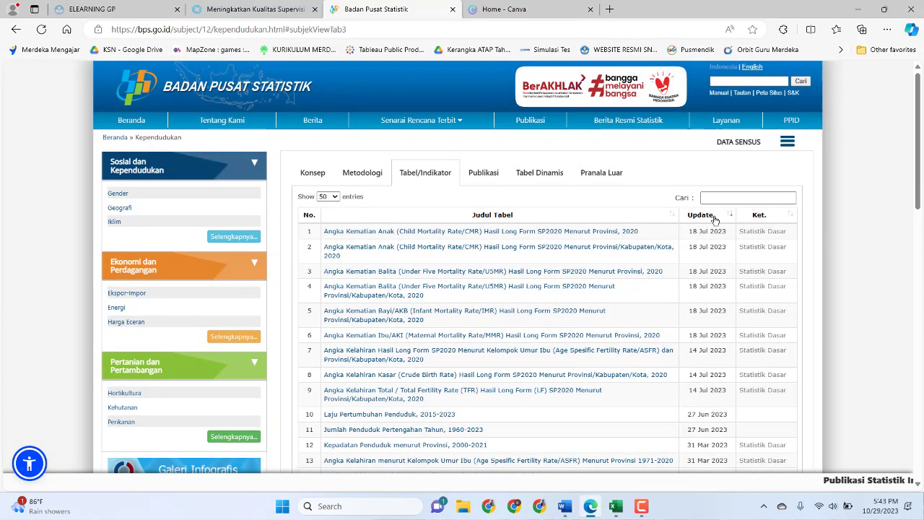
scroll(697, 309, down, 4)
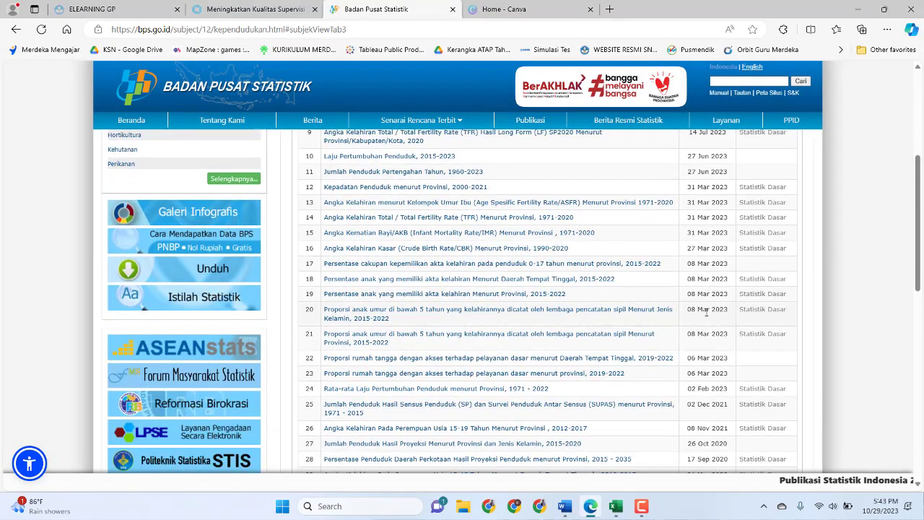
scroll(370, 287, up, 1)
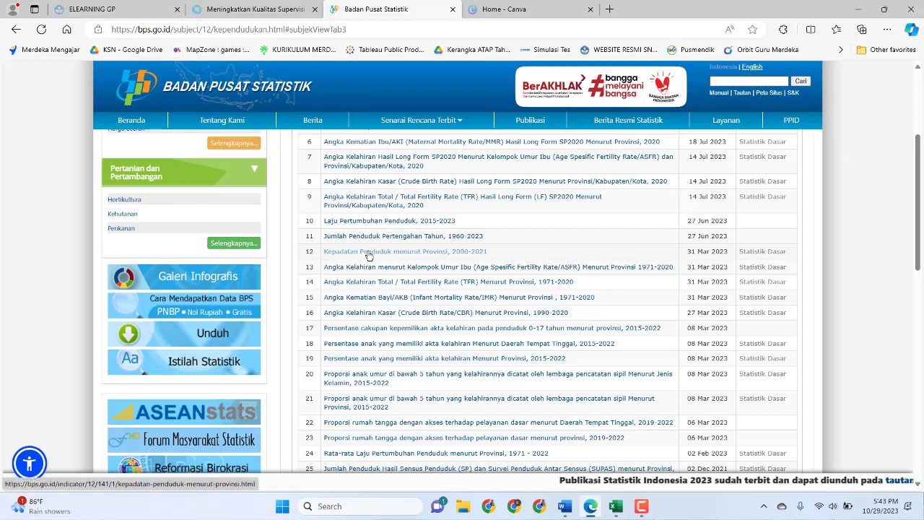
Open the table Kepadatan Penduduk menurut Provinsi, 2000-2021 and look through its rows from Aceh to Indonesia.
click(369, 251)
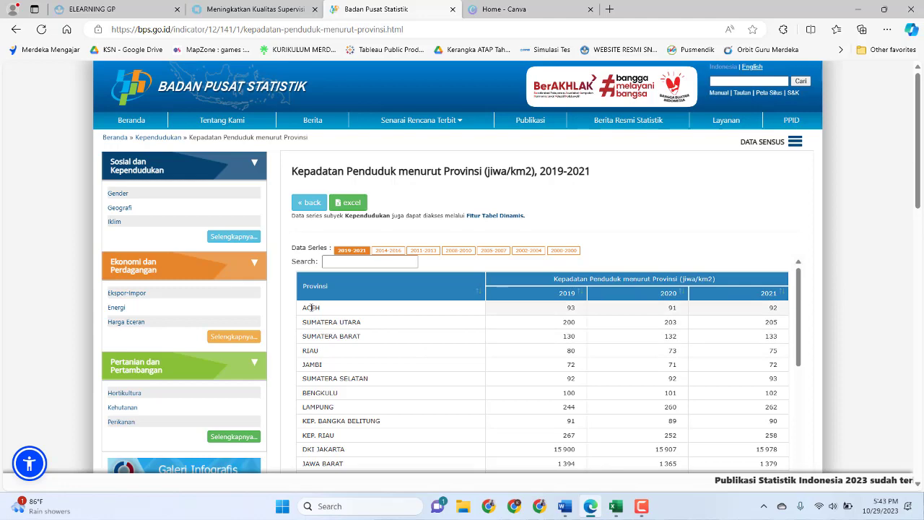
scroll(304, 321, down, 5)
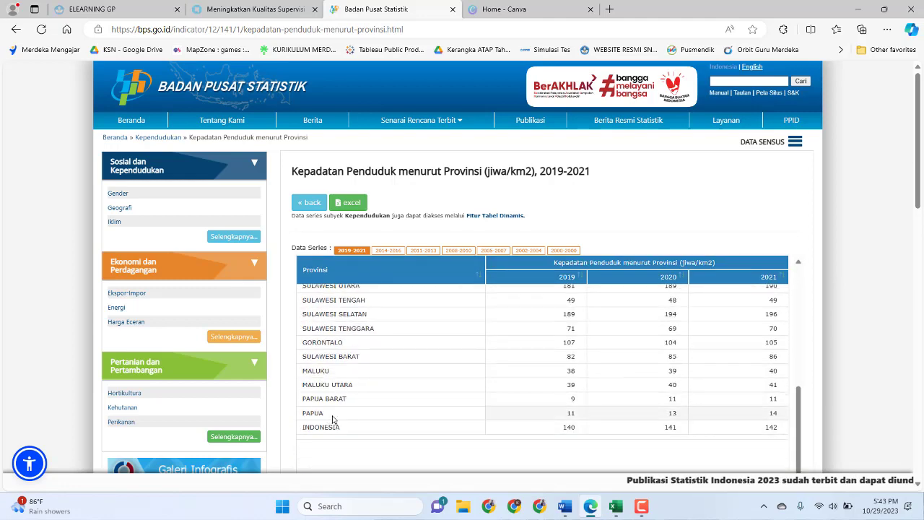
scroll(334, 404, up, 5)
scroll(335, 388, up, 2)
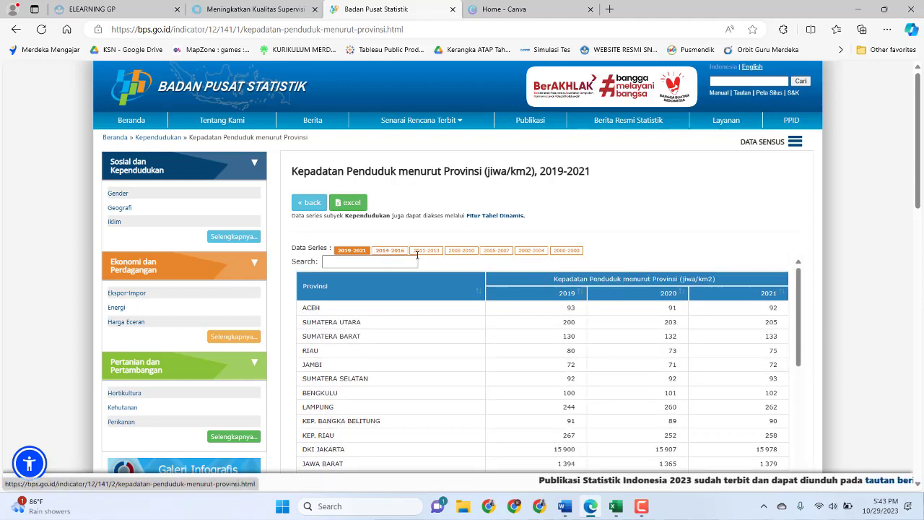
View the 2000 data series of the population density table, then return to the 2019-2021 series.
click(562, 251)
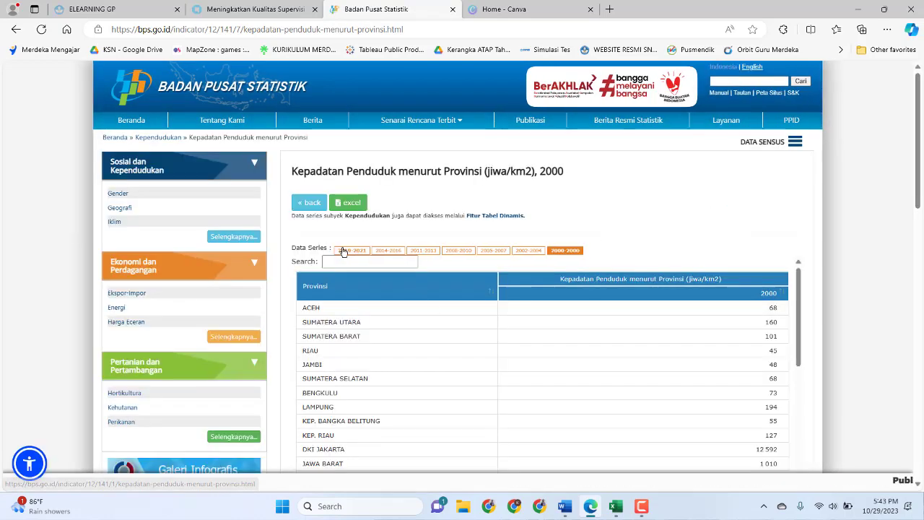
scroll(364, 378, down, 2)
scroll(364, 378, up, 3)
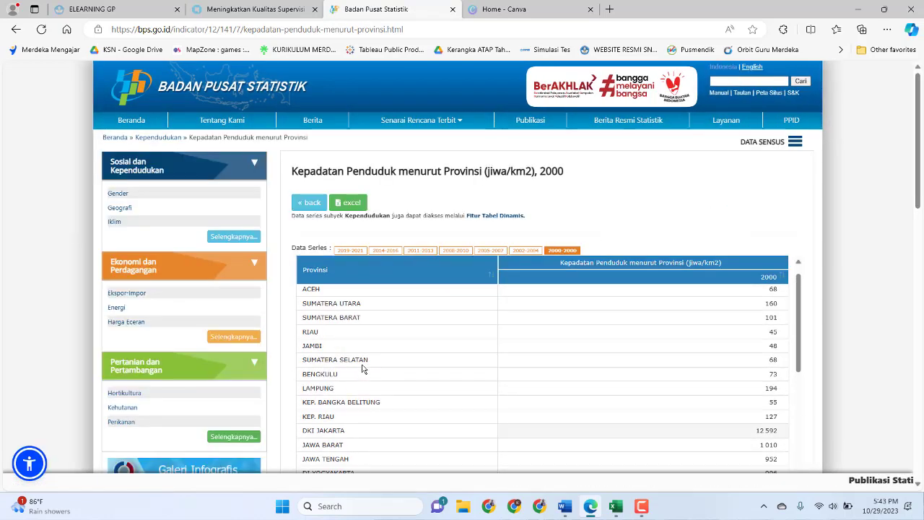
click(353, 253)
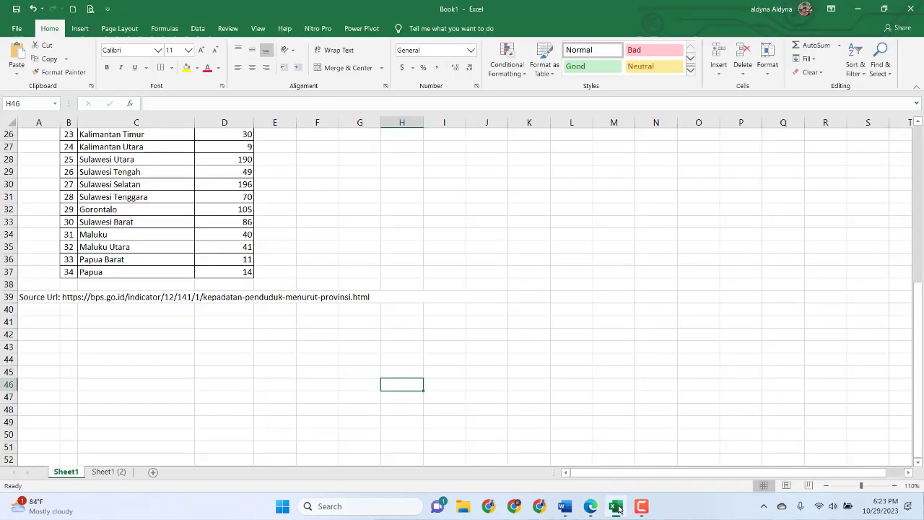
Switch to Book1 in Excel and review the 2021 population density table by province, including its source URL in row 39.
scroll(158, 369, up, 6)
scroll(158, 369, up, 3)
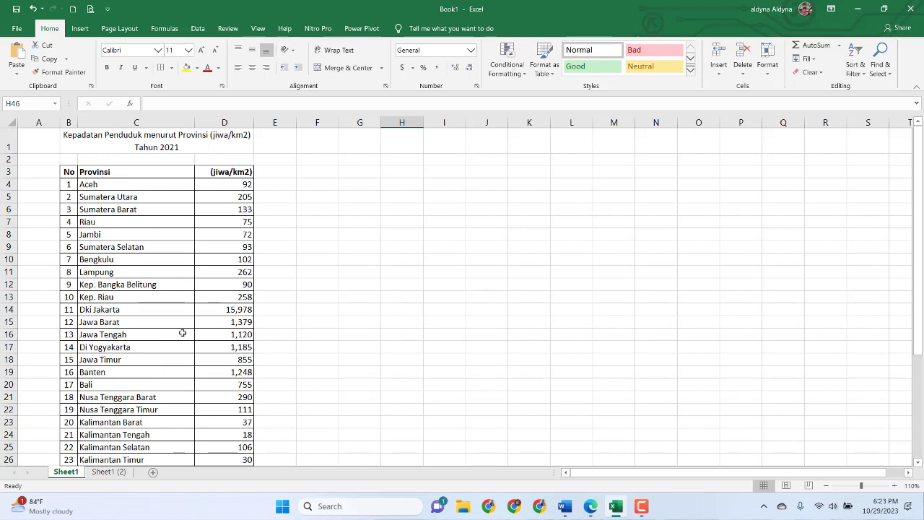
scroll(188, 347, down, 6)
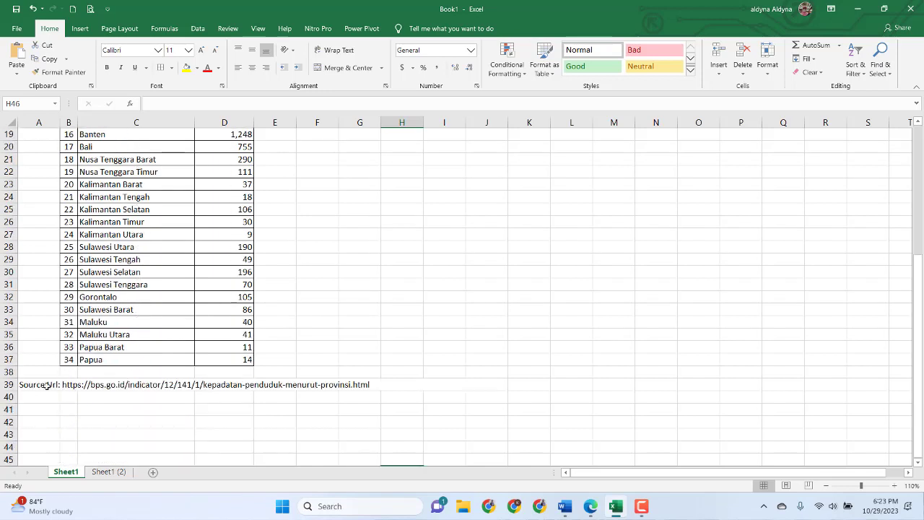
click(44, 387)
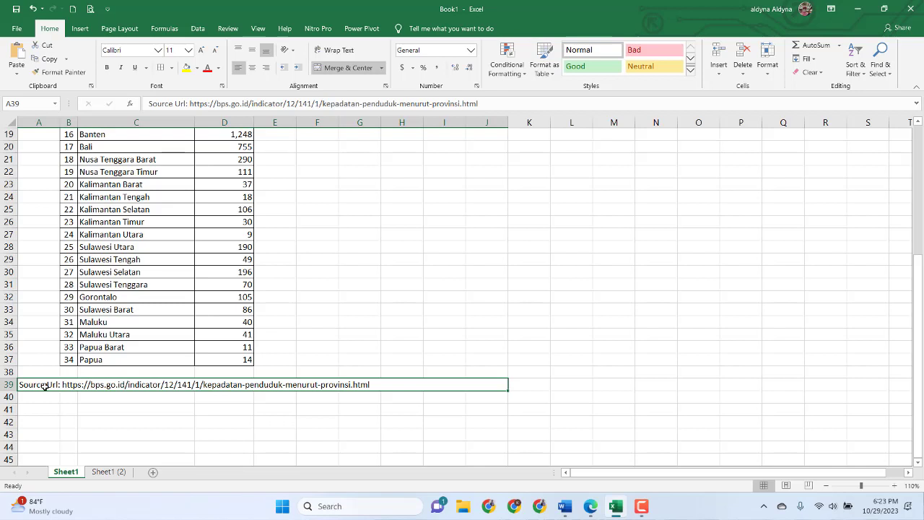
click(298, 338)
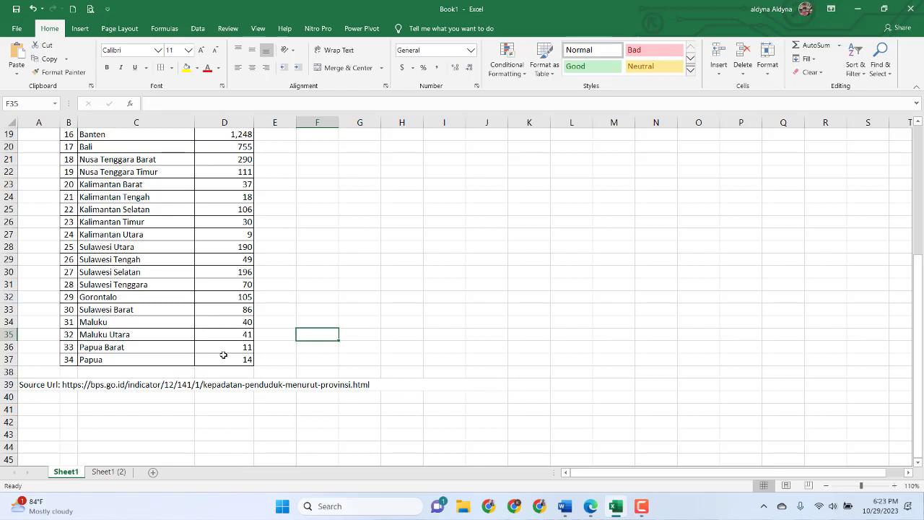
scroll(156, 325, up, 5)
scroll(165, 316, up, 1)
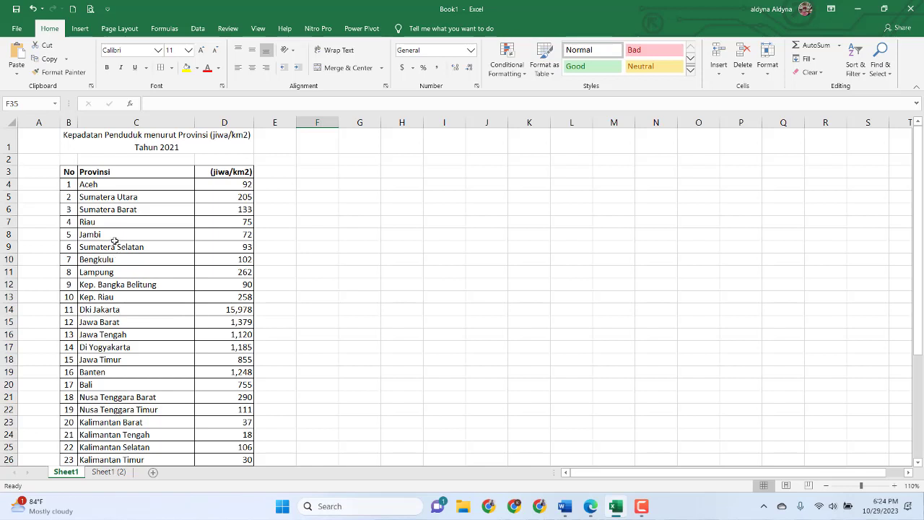
Insert a filled map chart from the province names and density values in C4:D37.
click(80, 29)
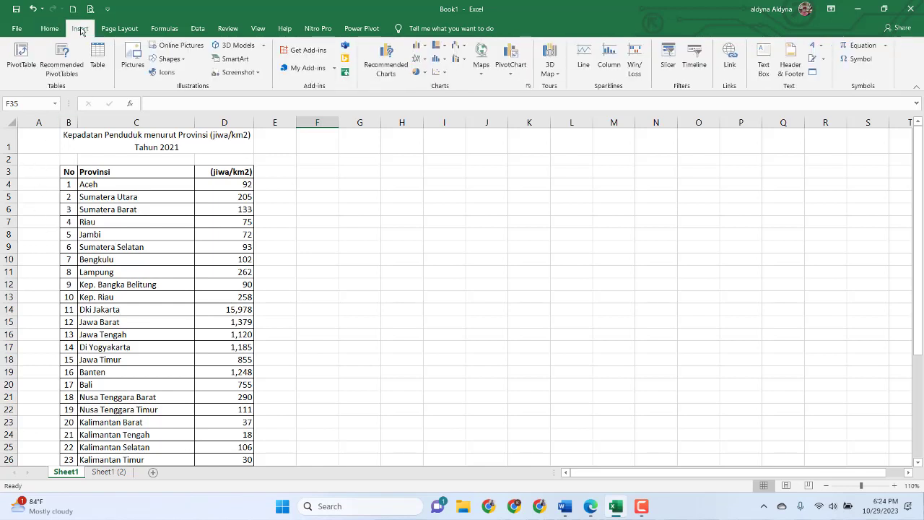
click(483, 75)
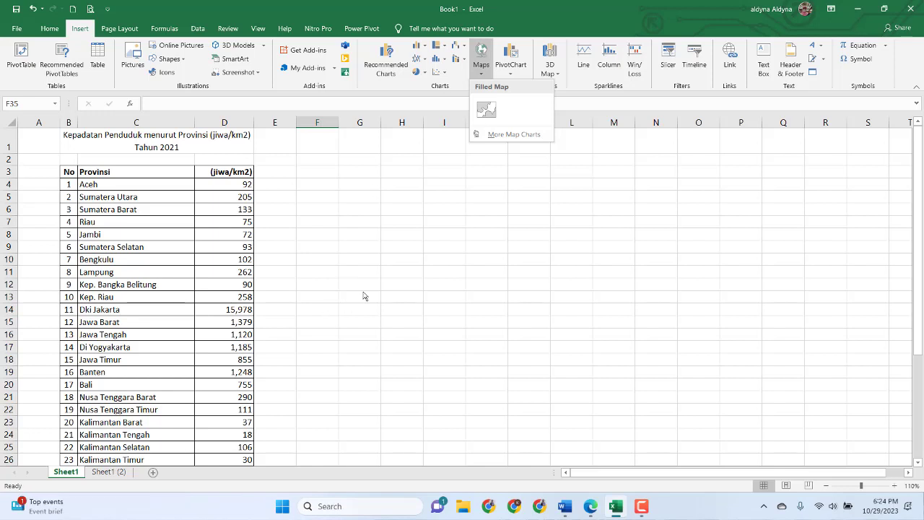
click(383, 277)
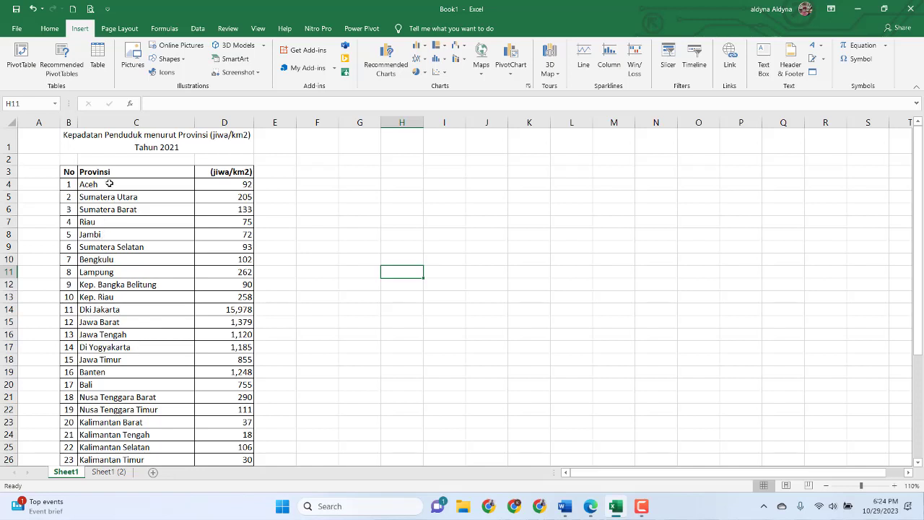
drag(109, 184, 225, 449)
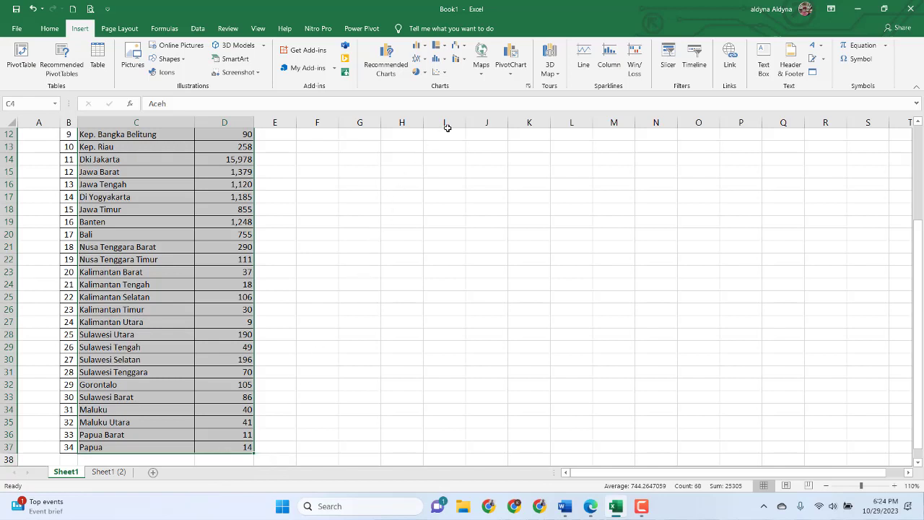
click(481, 69)
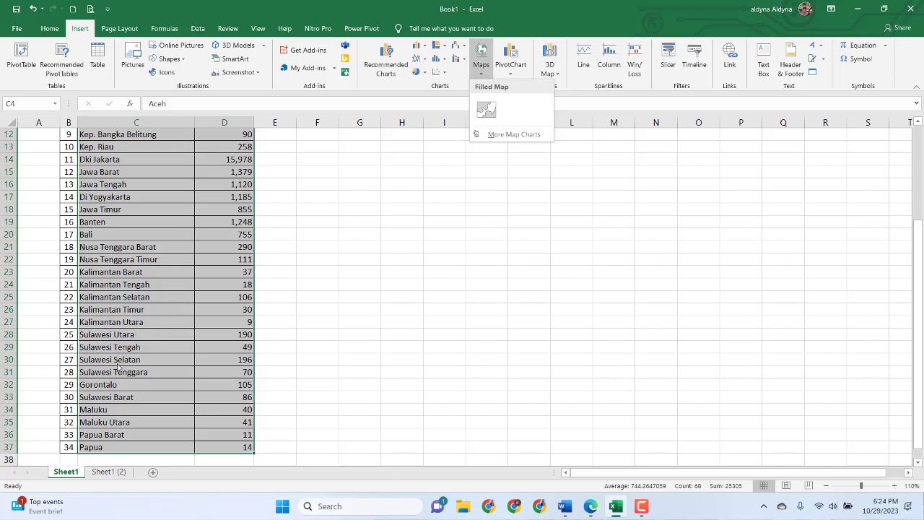
click(486, 109)
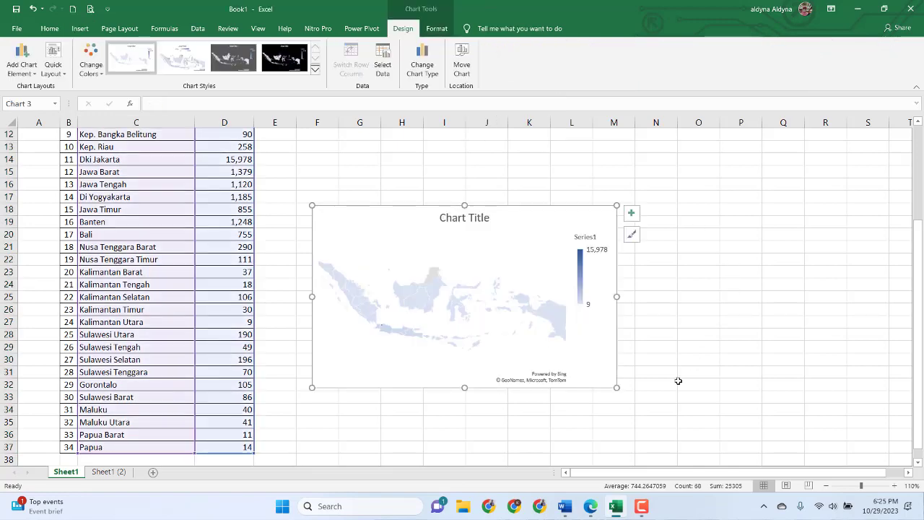
Enlarge the map chart from its lower-right corner to about row 37, and close the Format Chart Area settings.
click(634, 389)
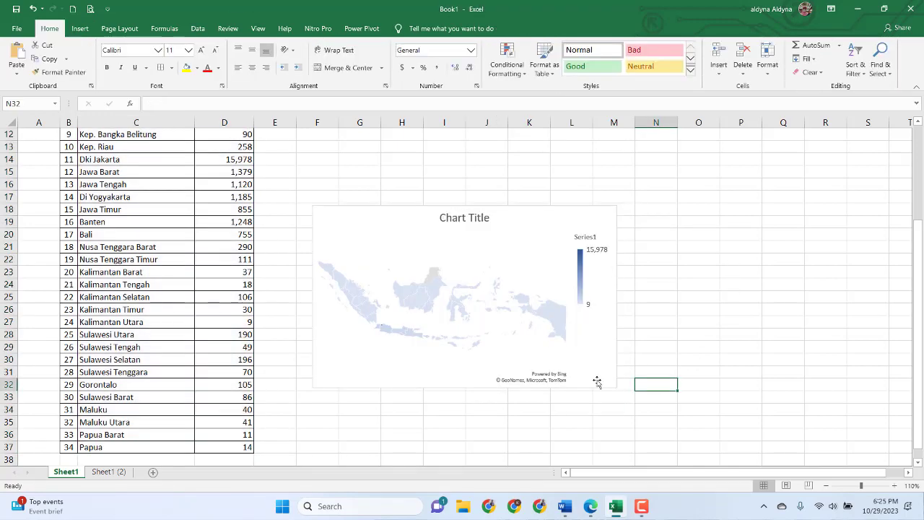
click(590, 370)
double_click(615, 387)
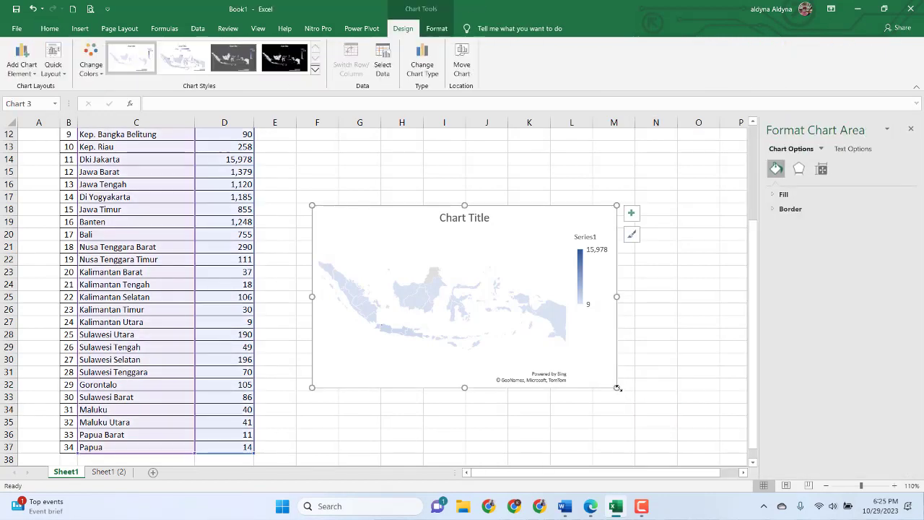
drag(616, 386, 717, 447)
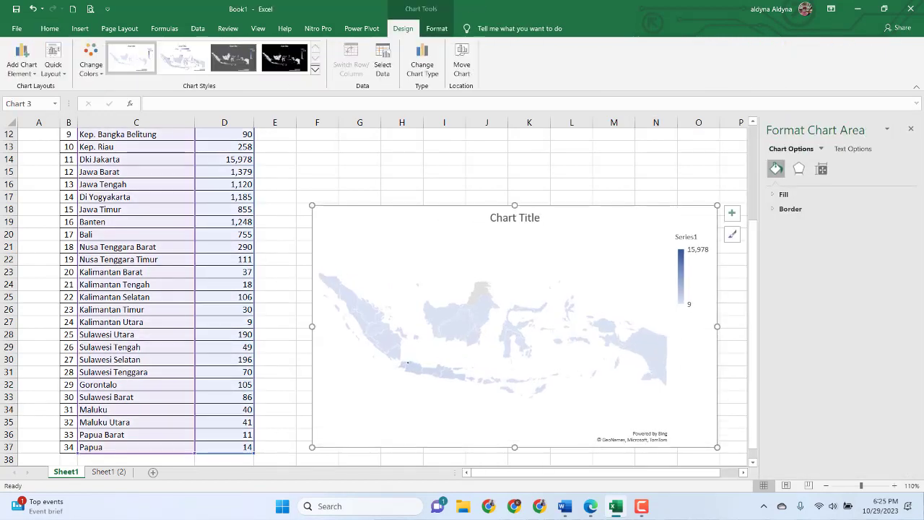
click(911, 129)
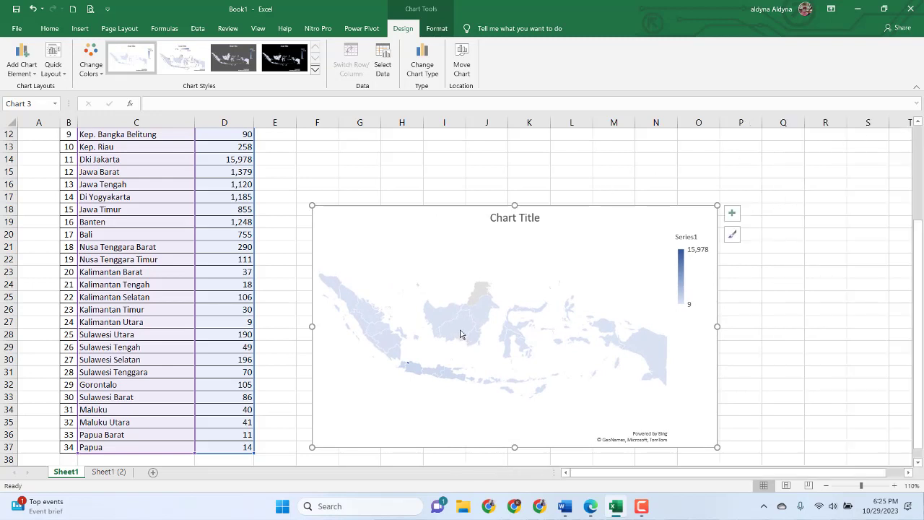
Apply the dark grey chart style and the third Colorful palette, starting with orange, to the map chart.
click(733, 236)
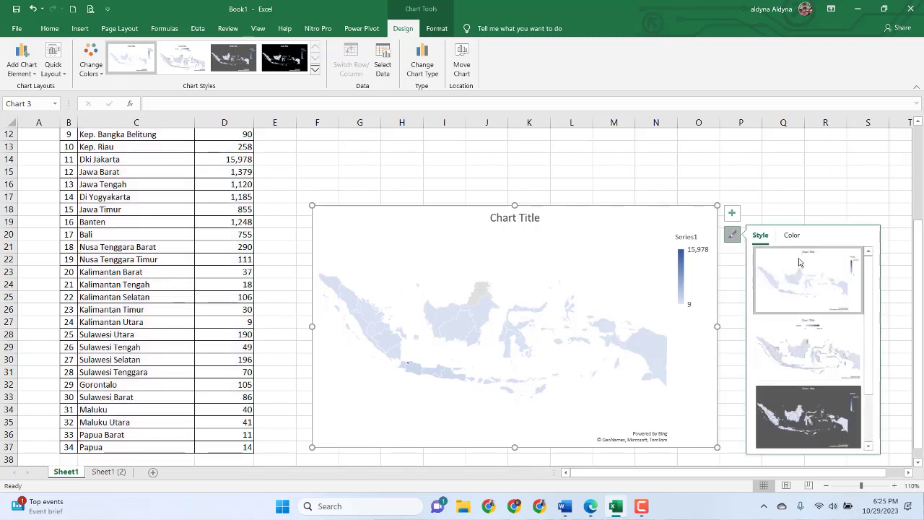
scroll(820, 321, down, 1)
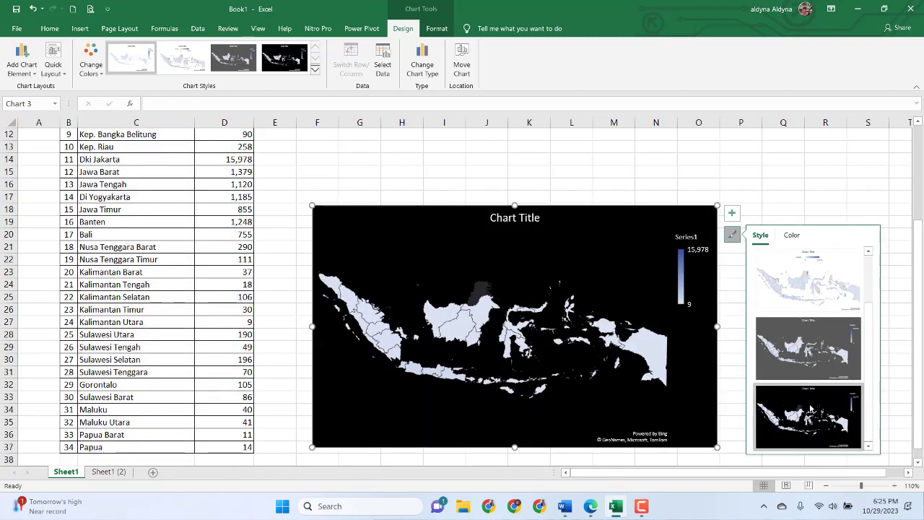
click(818, 347)
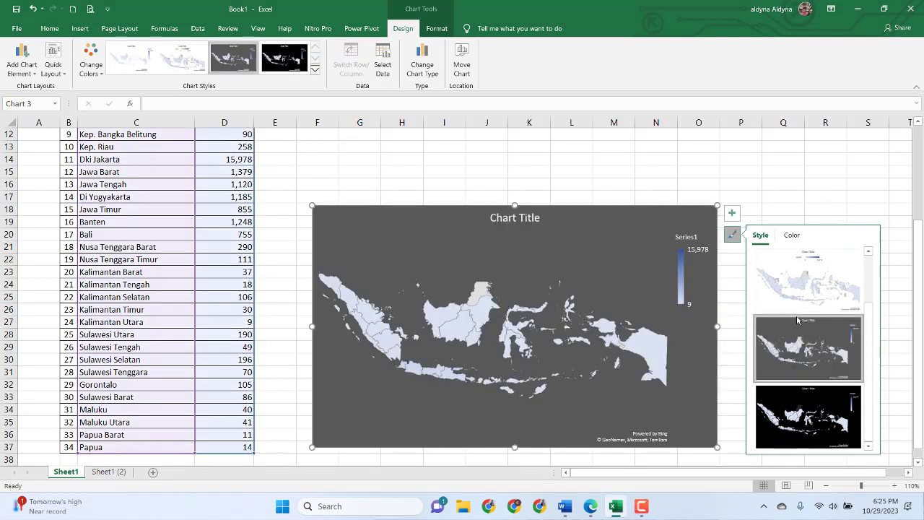
click(793, 236)
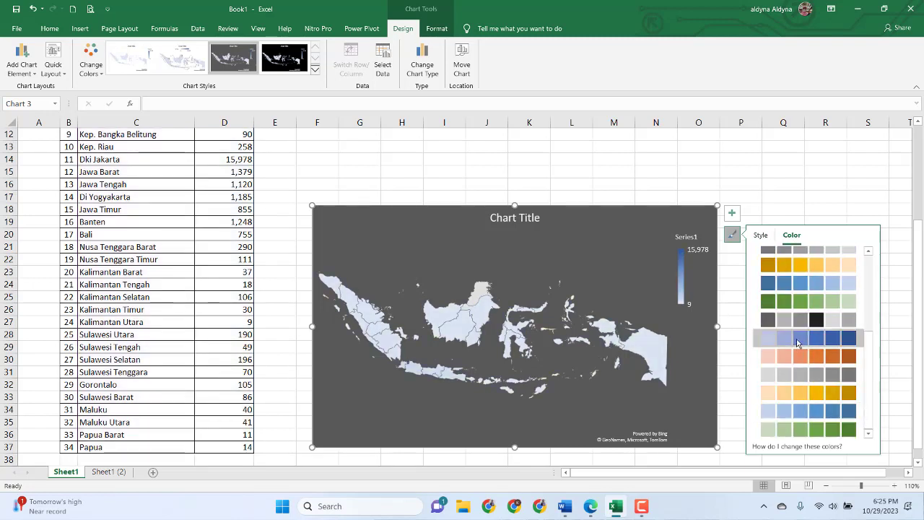
click(800, 312)
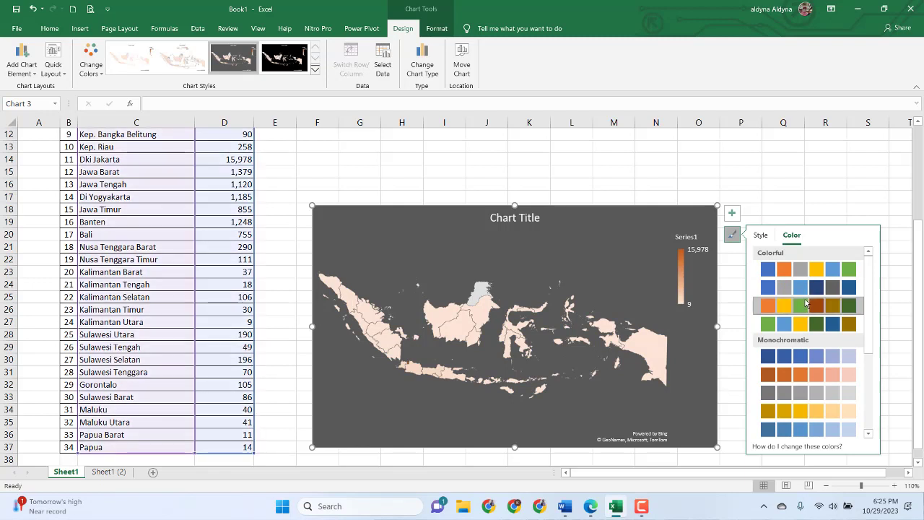
click(835, 186)
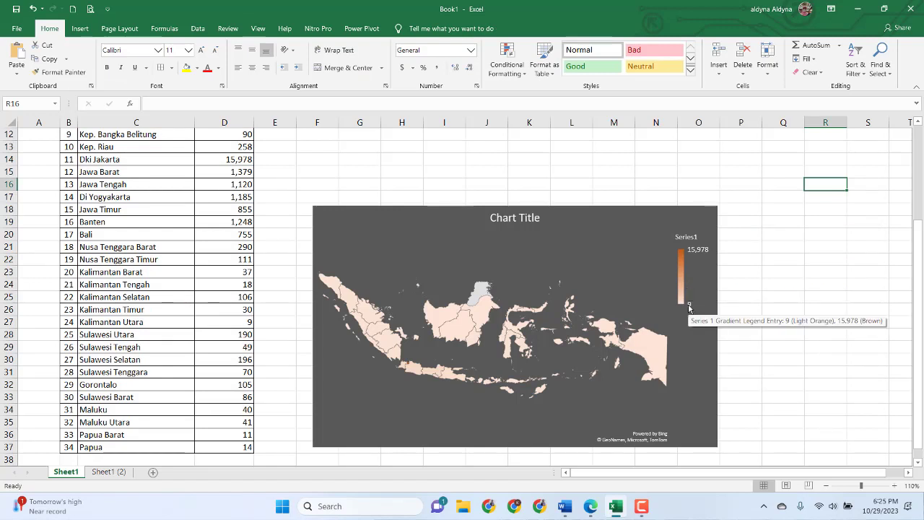
Move the map chart up and left so it starts around row 14 over column C, and close the Format Chart Area settings.
double_click(613, 214)
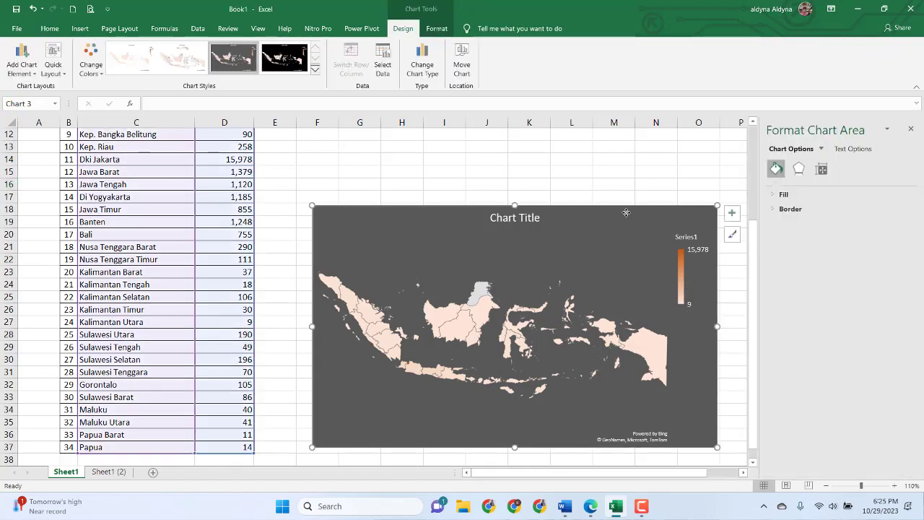
mouse_move(626, 212)
mouse_down()
mouse_move(571, 171)
mouse_move(468, 175)
mouse_move(585, 208)
mouse_move(417, 165)
mouse_up()
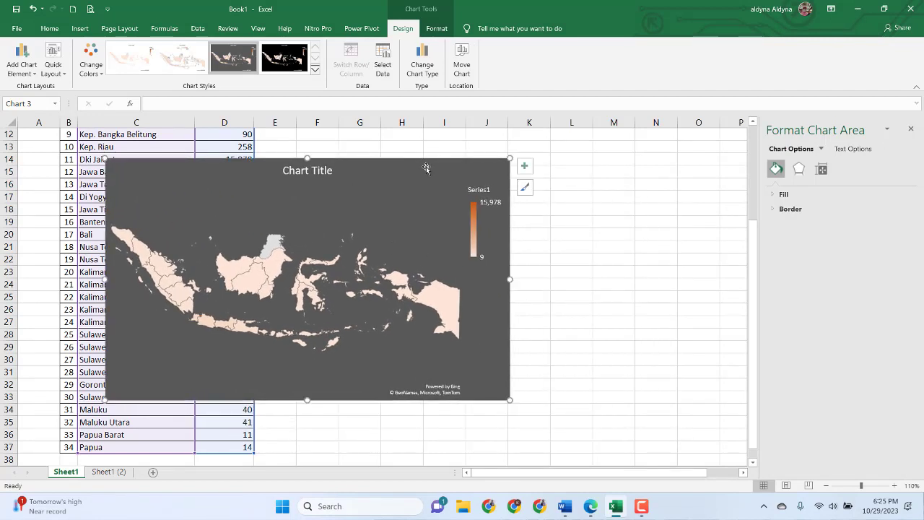
click(911, 129)
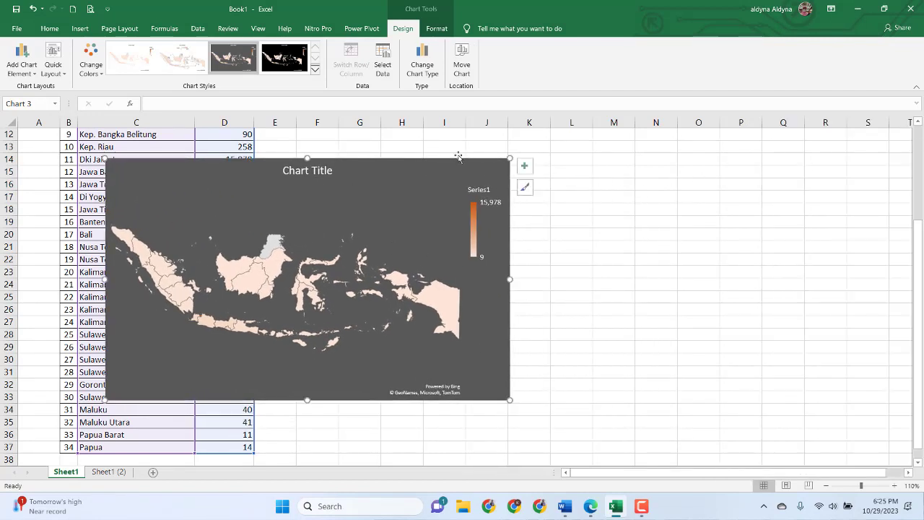
Try the map chart without its title, restore the title, and leave its text unedited.
click(525, 166)
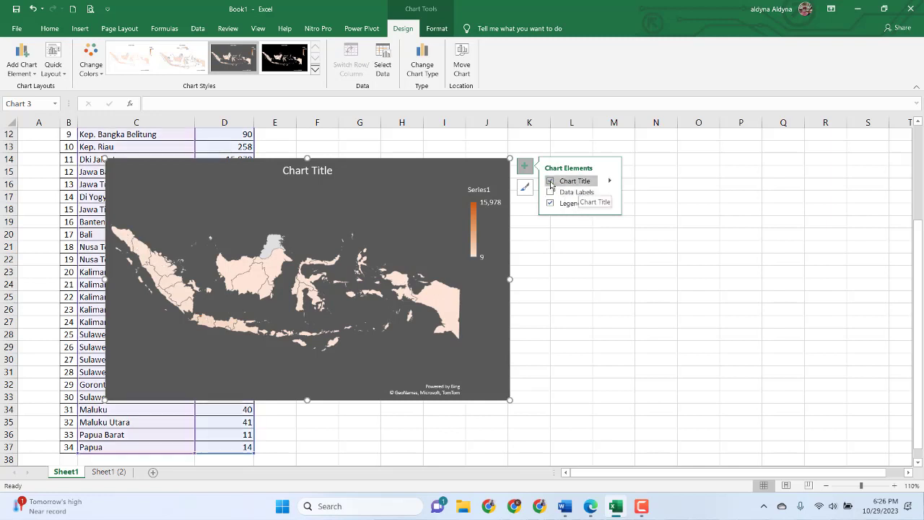
click(551, 182)
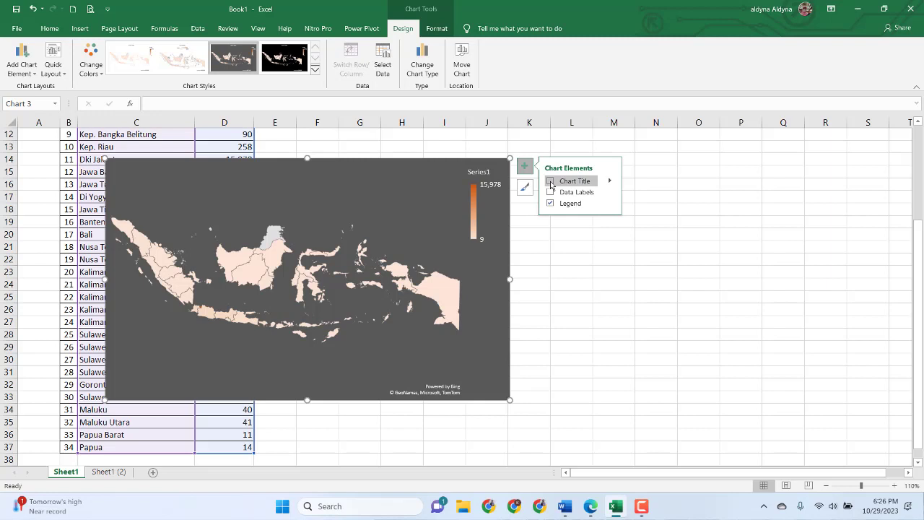
click(550, 181)
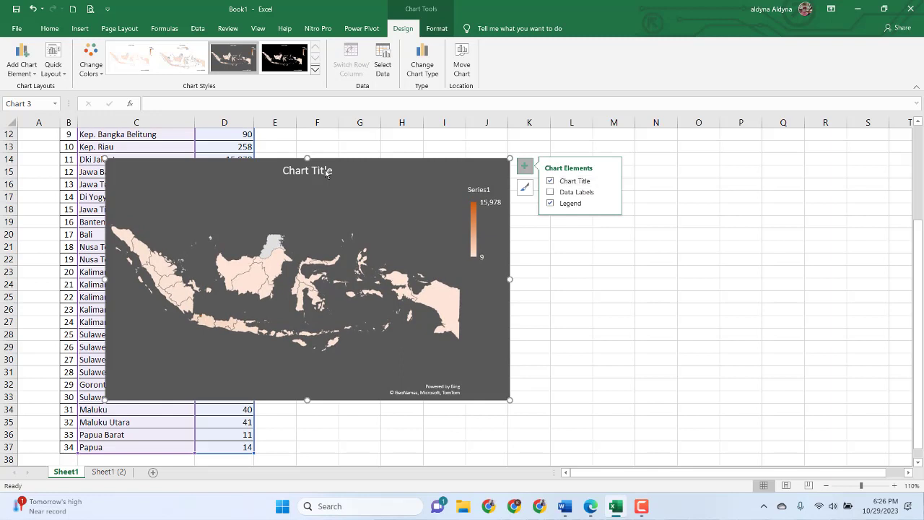
click(326, 172)
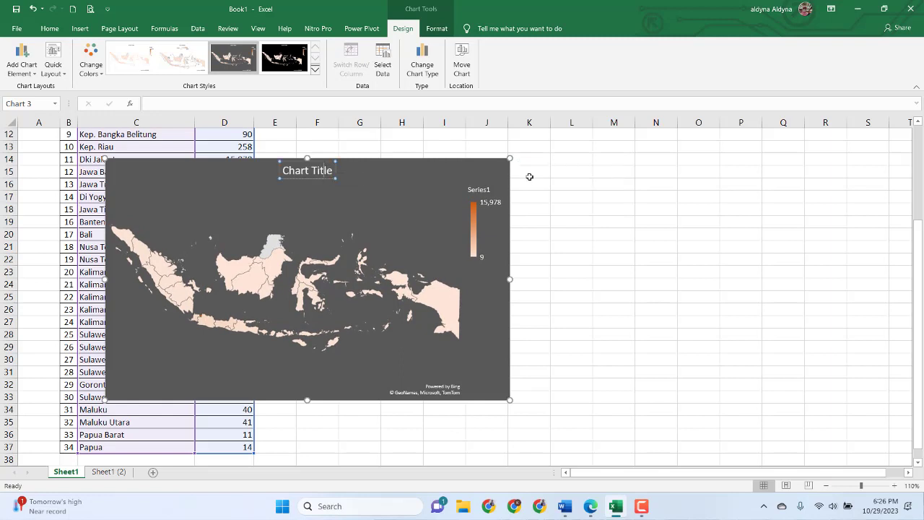
click(529, 178)
click(507, 174)
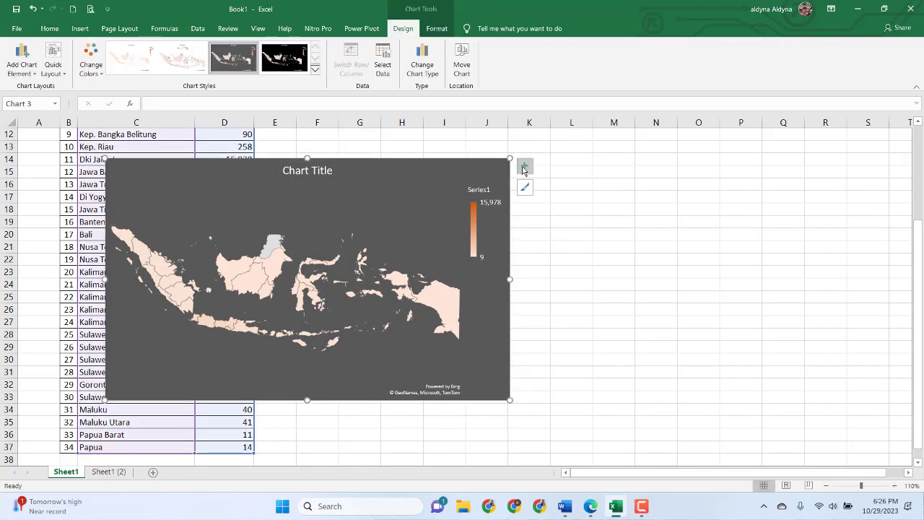
Remove the map chart's title and place its legend on the right, after trying the top and bottom positions.
click(524, 168)
click(551, 181)
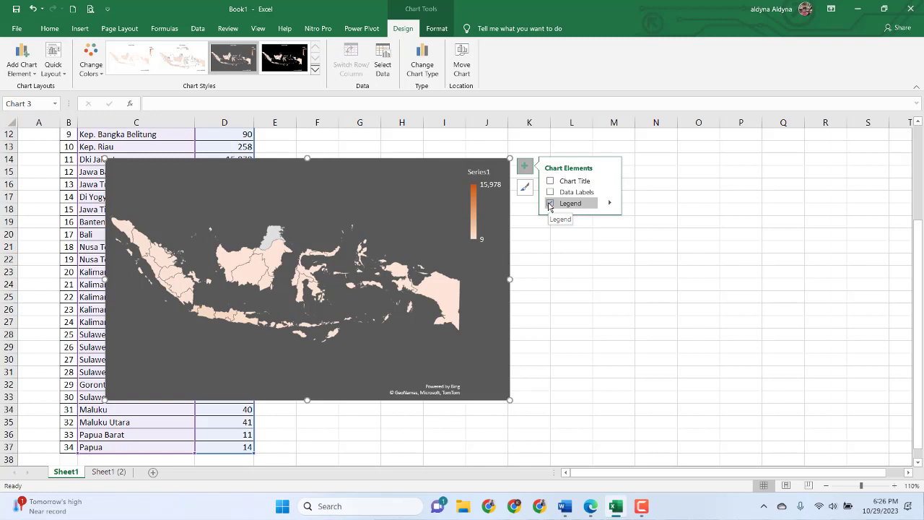
click(550, 203)
click(611, 205)
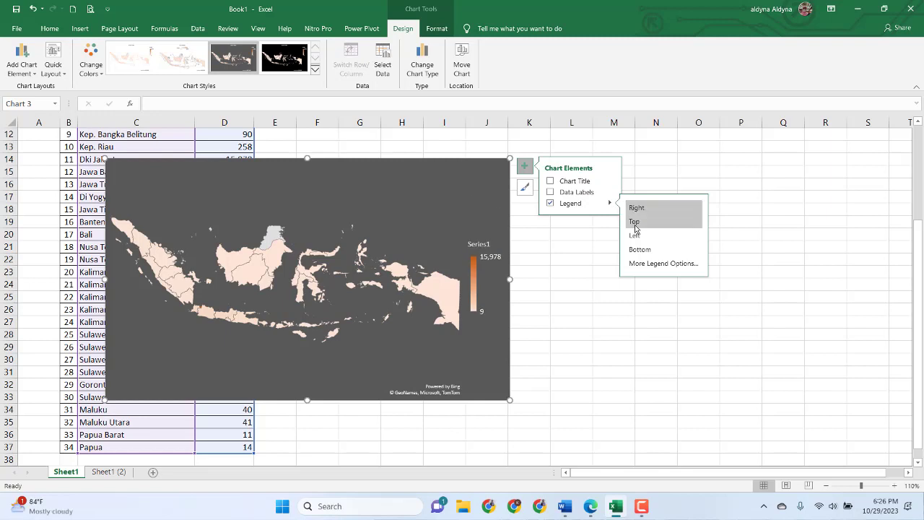
click(634, 224)
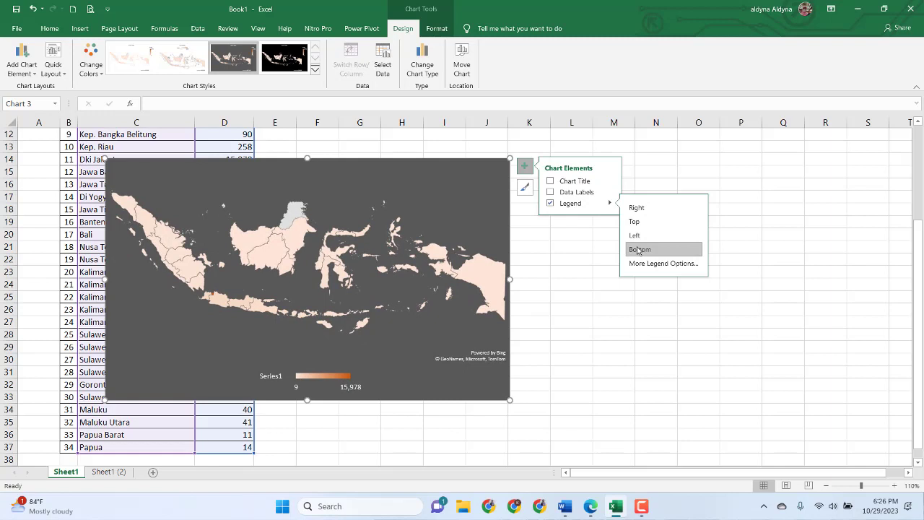
click(638, 250)
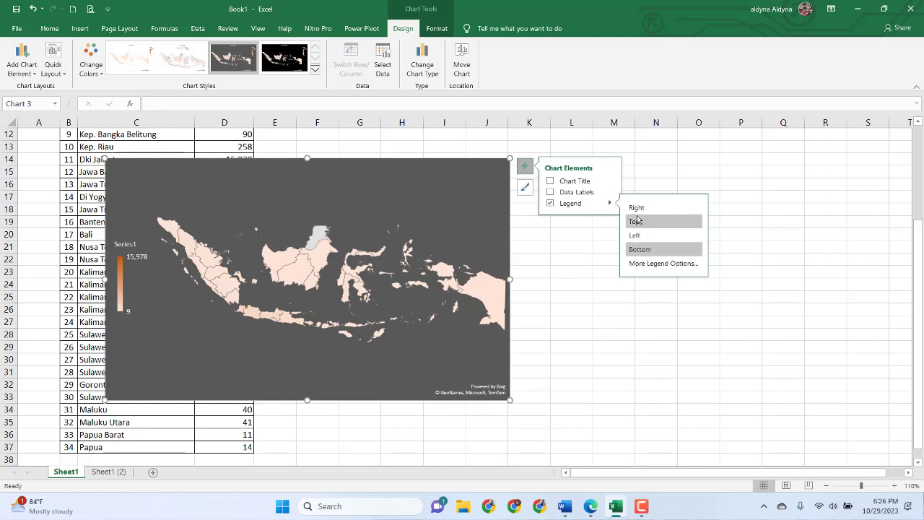
click(637, 209)
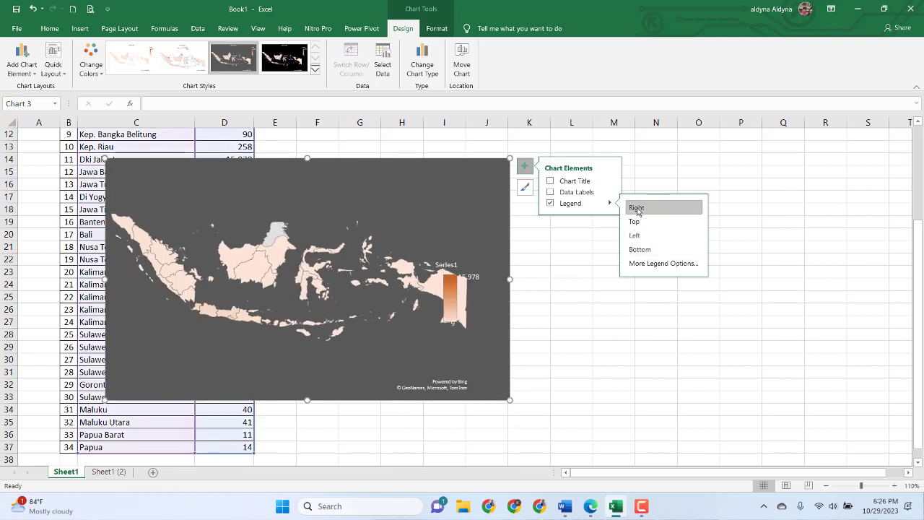
click(593, 238)
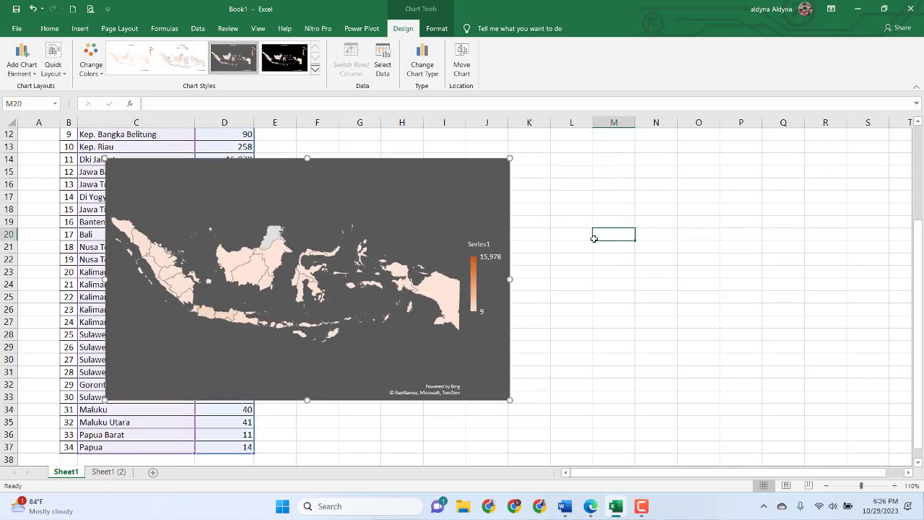
Add data labels to the map chart showing only the category name, without series name or value, and close the label settings.
click(497, 195)
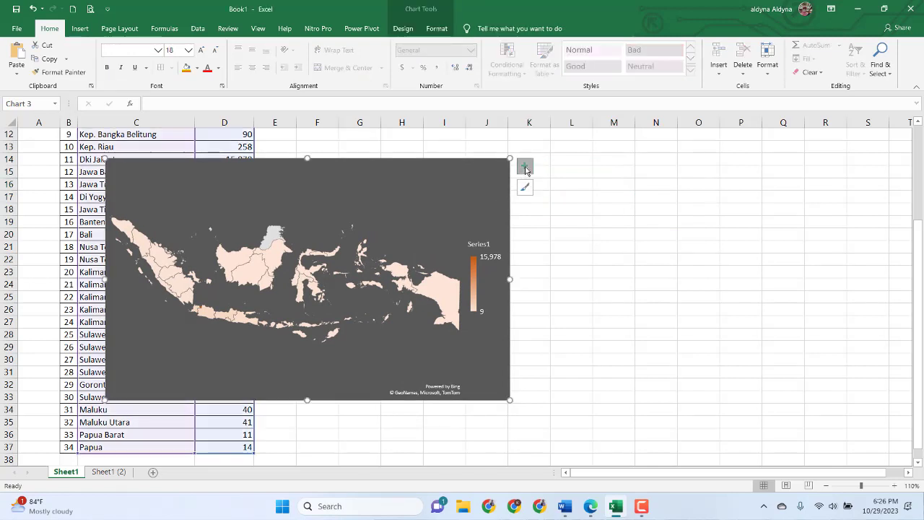
click(524, 166)
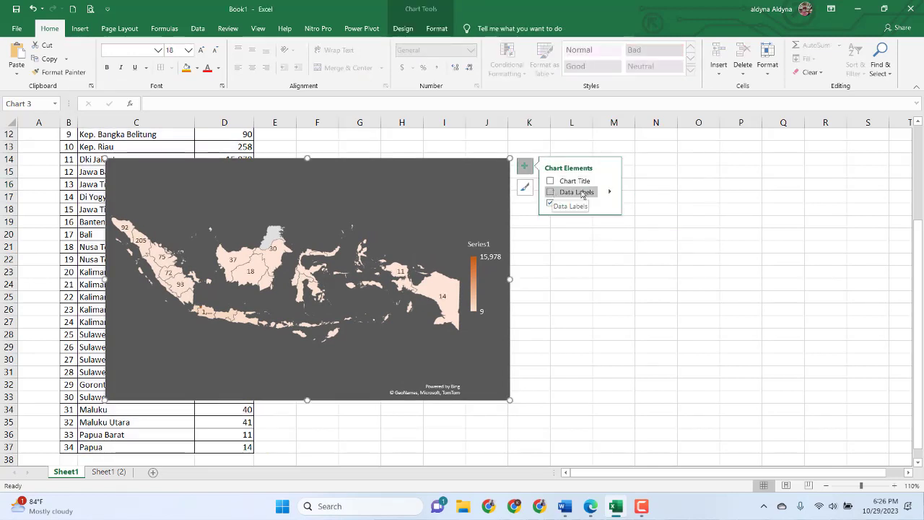
click(552, 192)
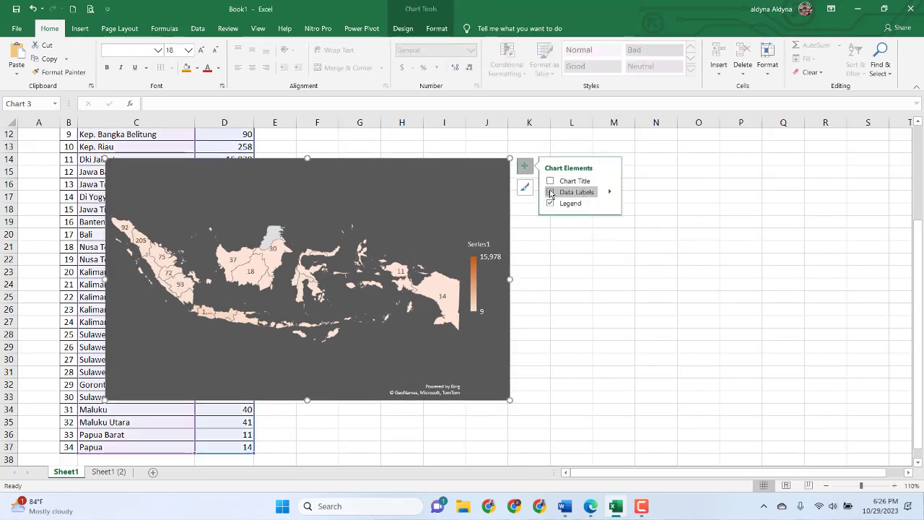
click(610, 192)
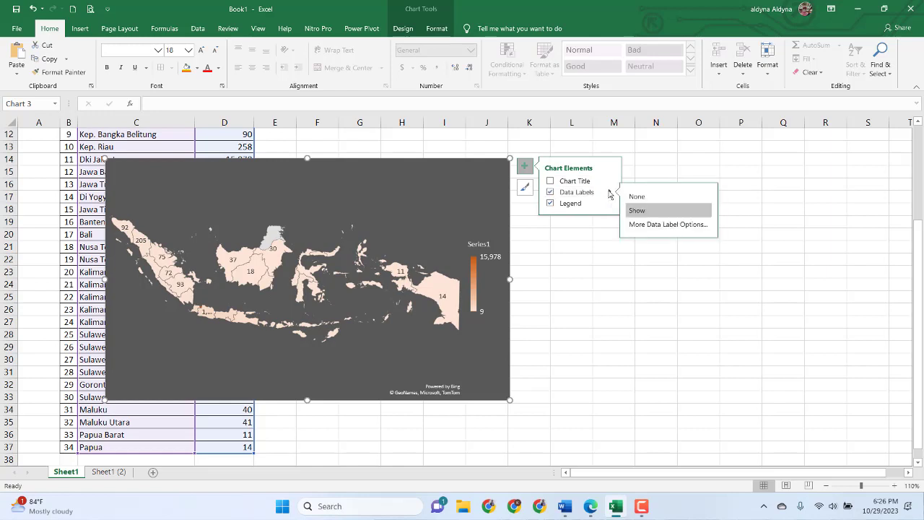
click(668, 225)
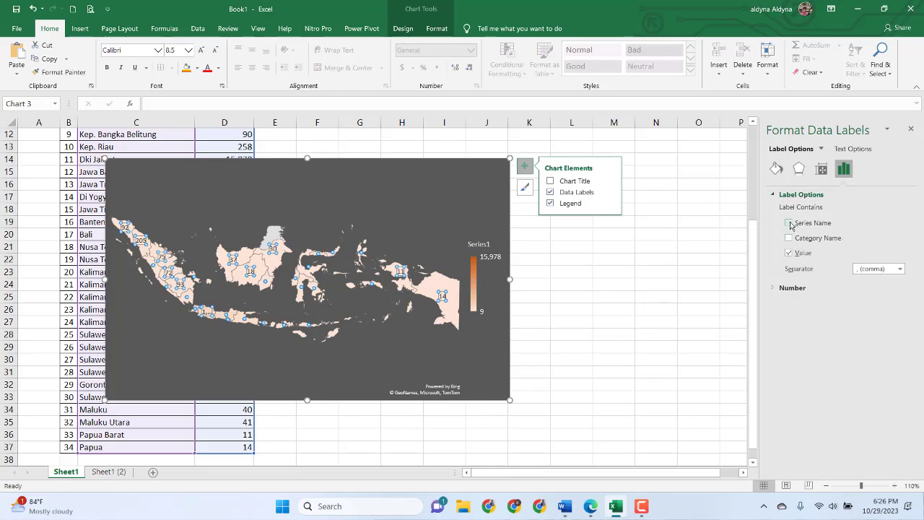
click(789, 223)
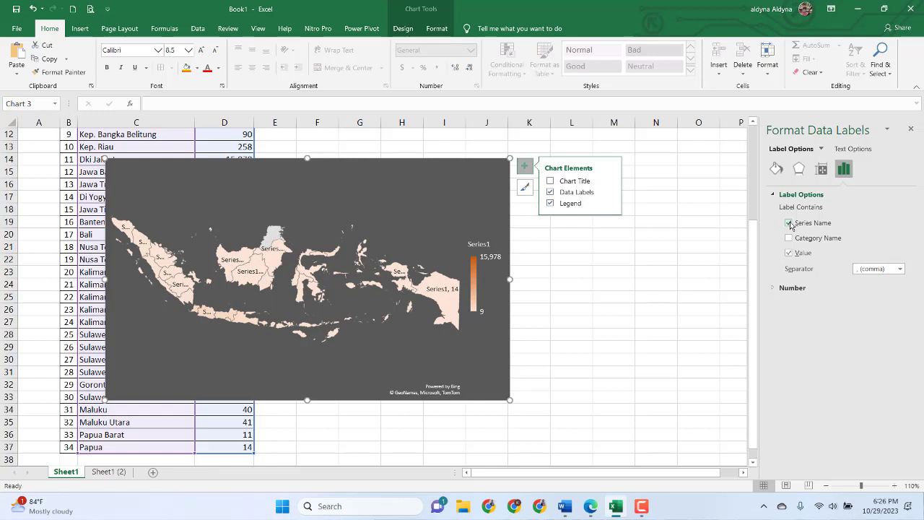
click(790, 223)
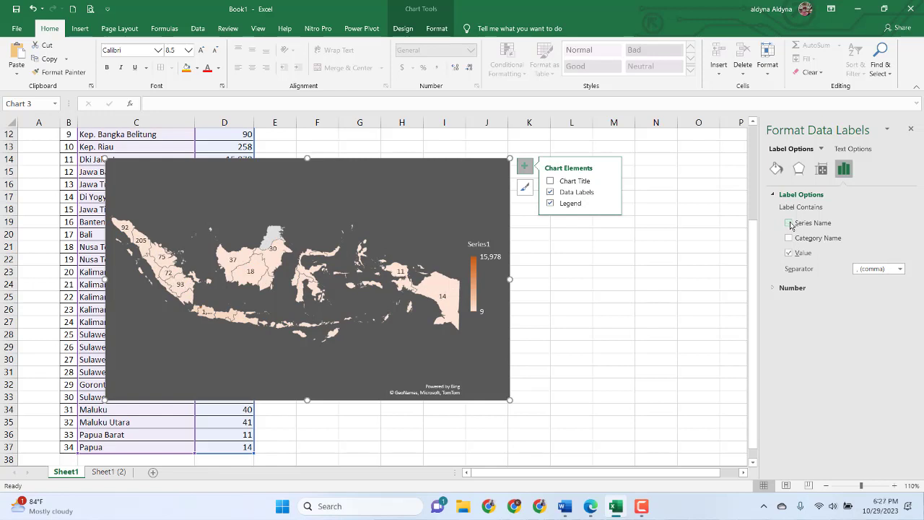
click(789, 239)
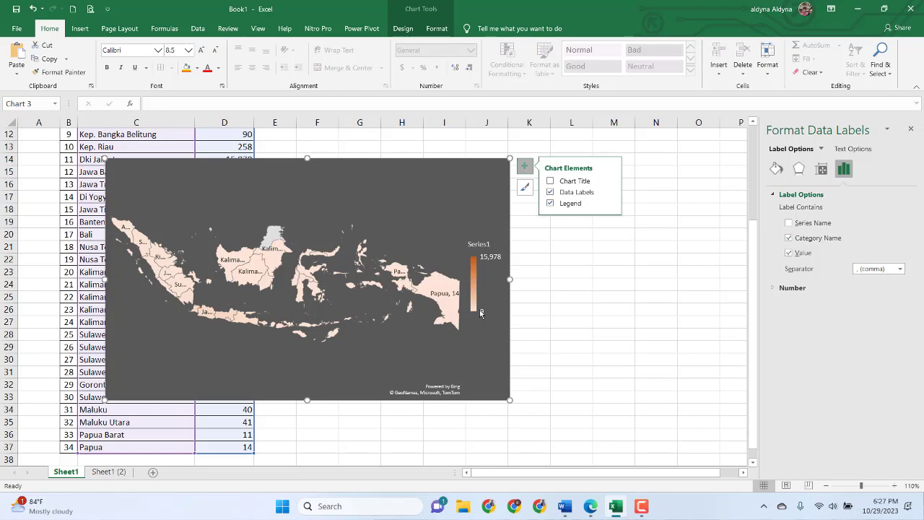
click(790, 254)
click(910, 128)
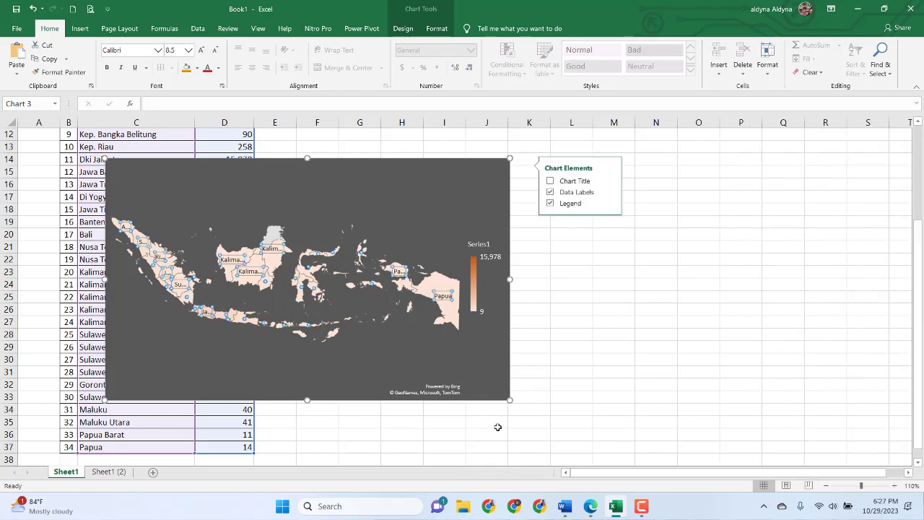
Enlarge the map chart from its right-hand corners so it spans about rows 8 to 36 and reaches column Q, and deselect it.
click(500, 390)
drag(510, 400, 668, 439)
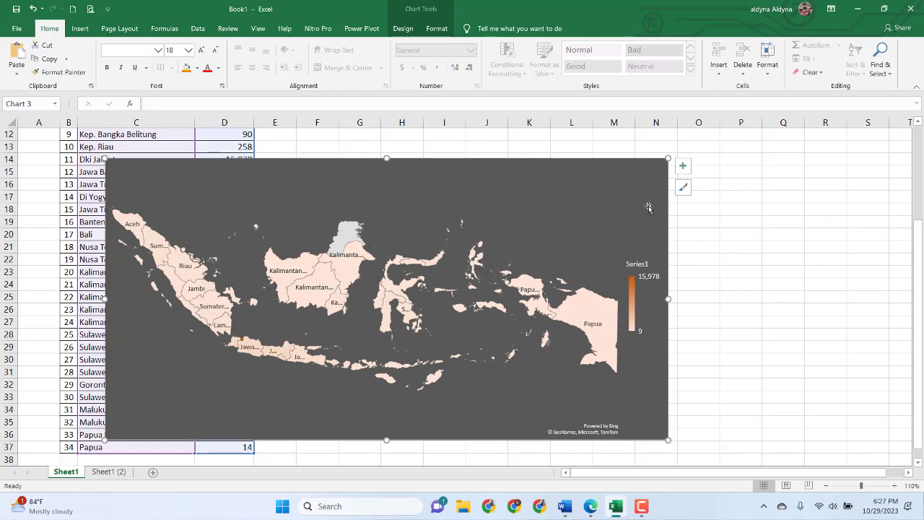
drag(667, 159, 719, 139)
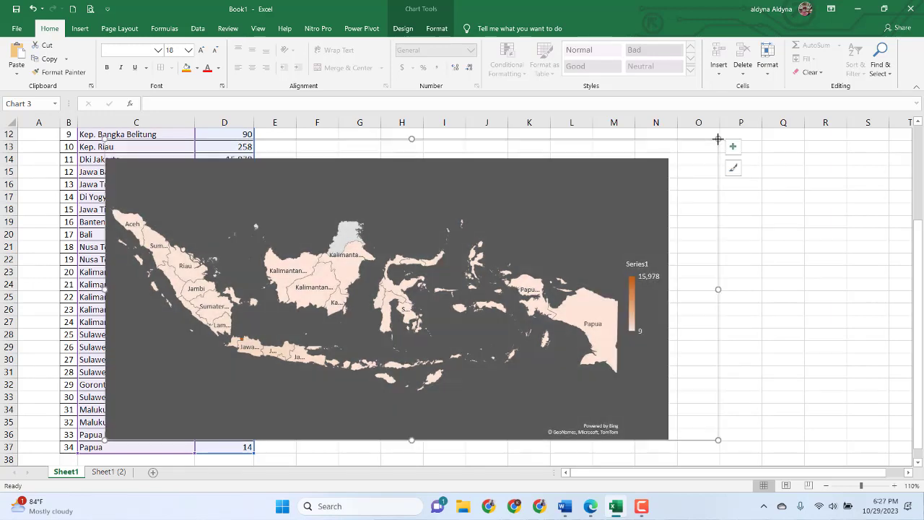
double_click(718, 289)
click(911, 129)
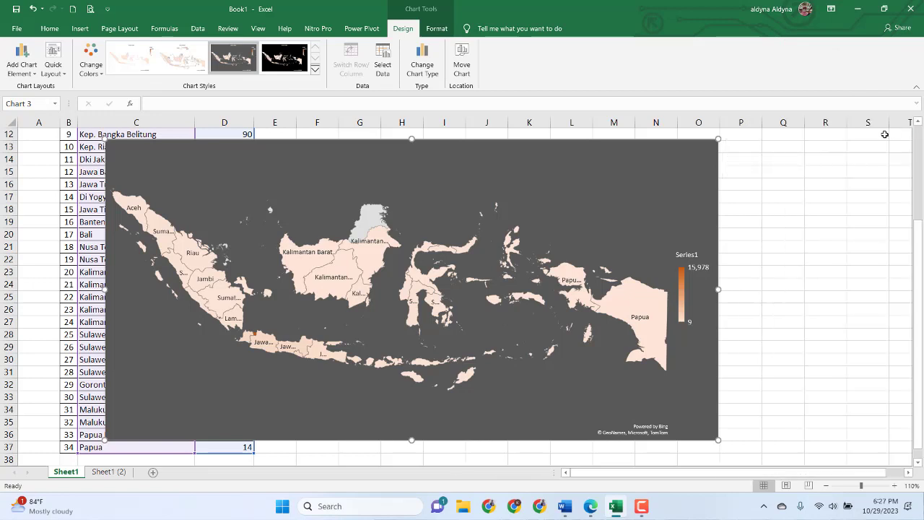
double_click(719, 290)
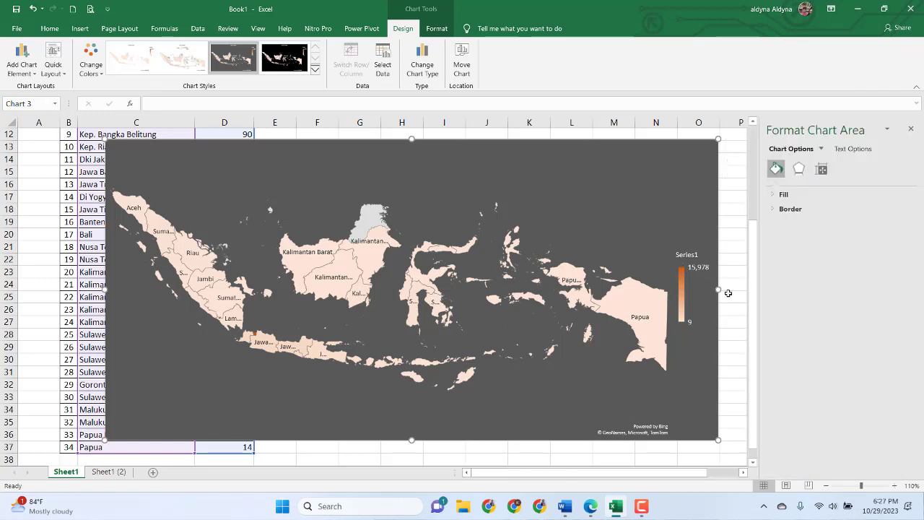
click(912, 129)
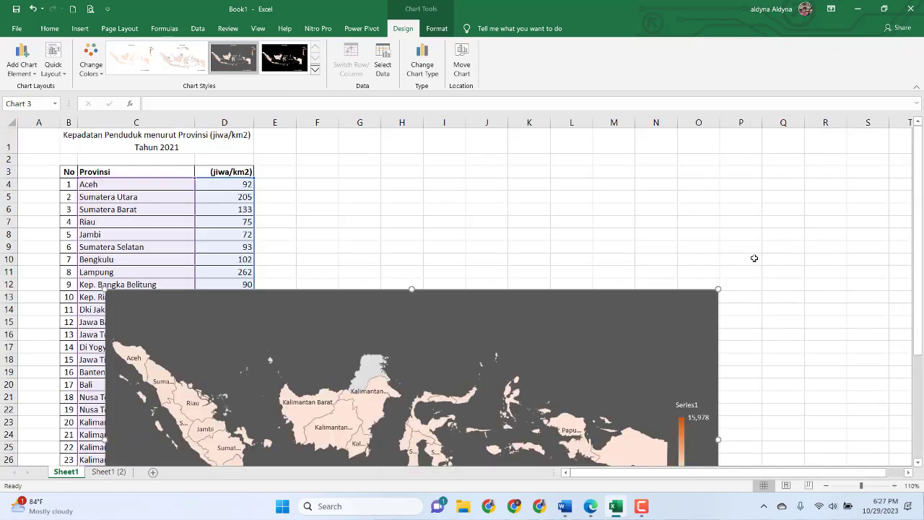
drag(718, 289, 779, 230)
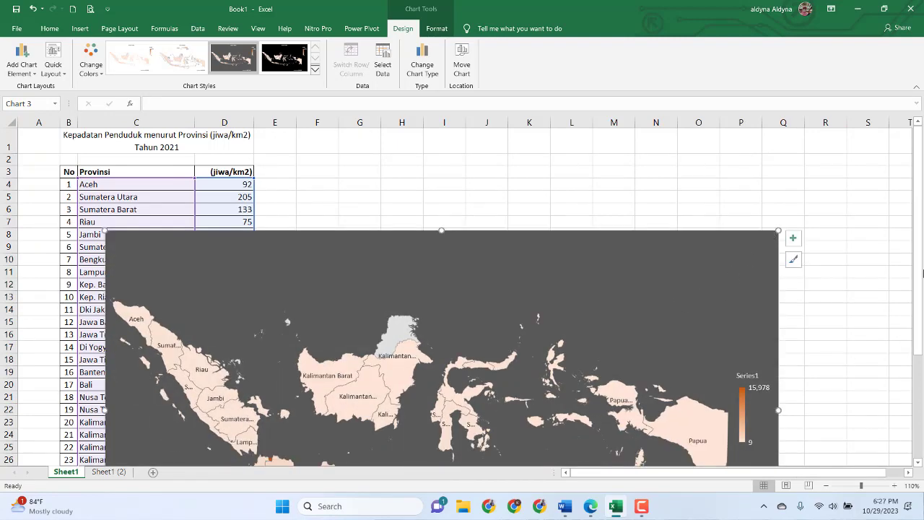
drag(919, 273, 914, 360)
click(900, 359)
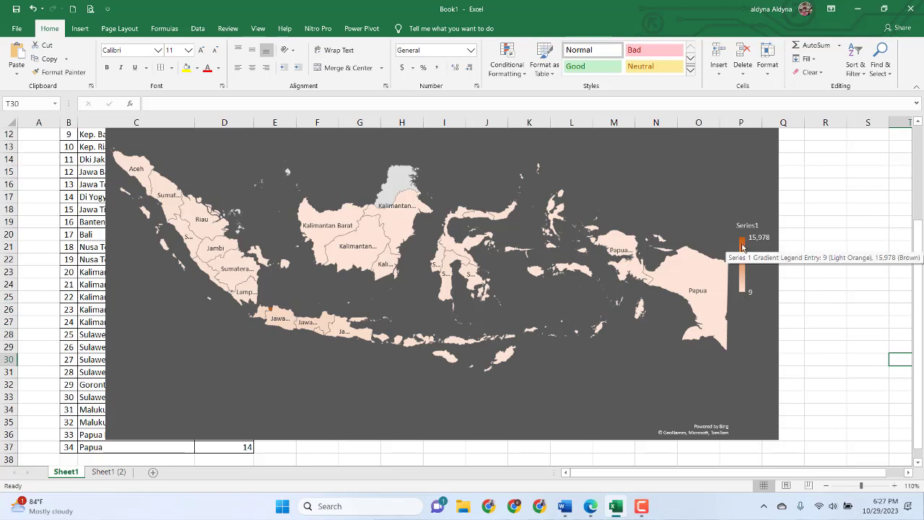
Examine the density colouring of the Jakarta area on the national map against the legend and the table title.
mouse_move(271, 312)
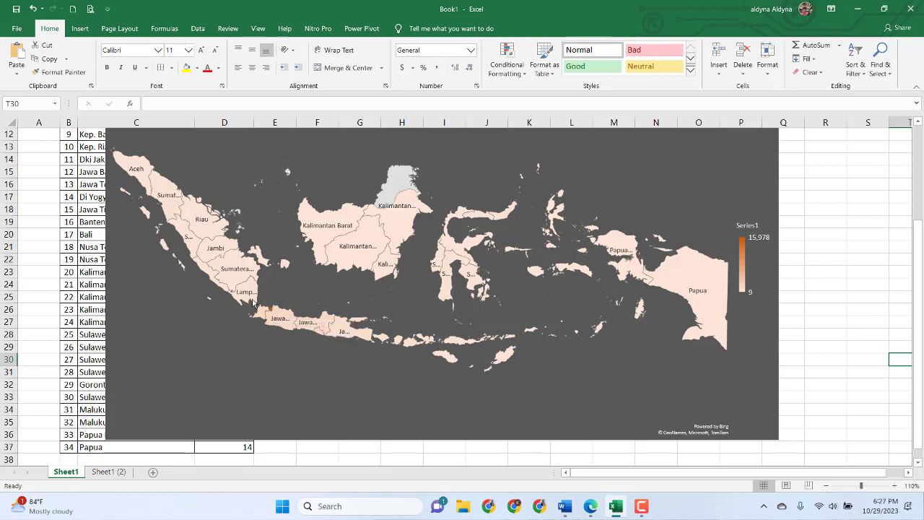
scroll(253, 302, up, 4)
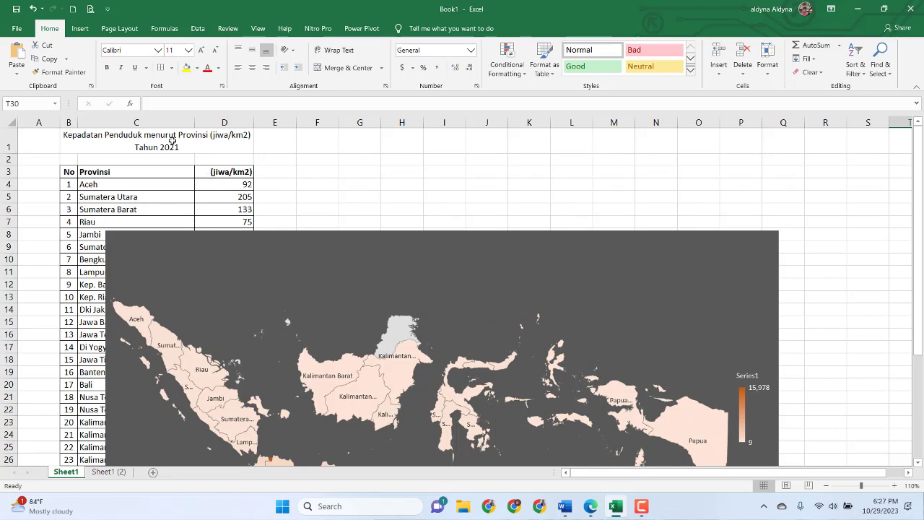
scroll(253, 348, down, 2)
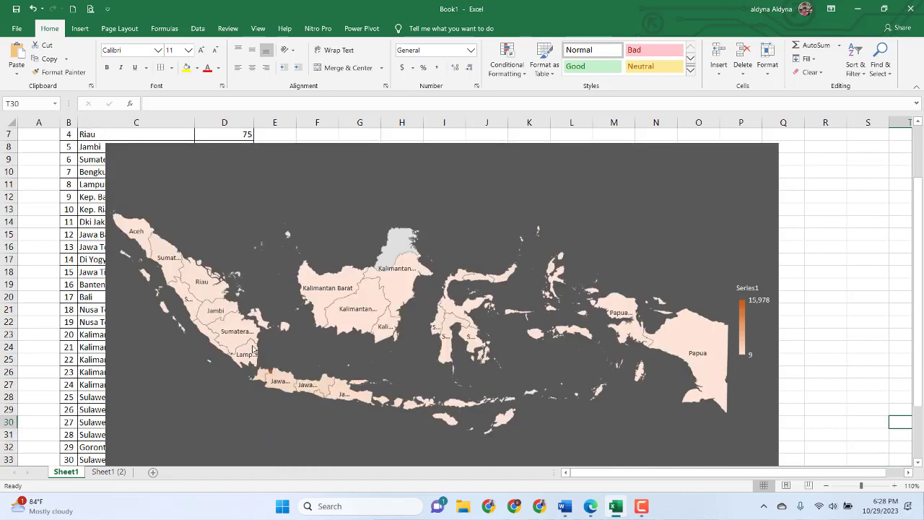
mouse_move(272, 376)
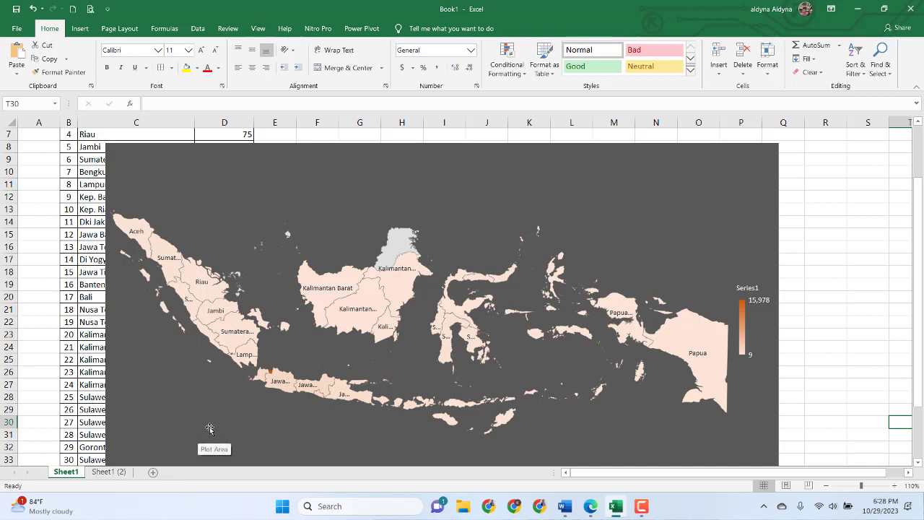
click(50, 228)
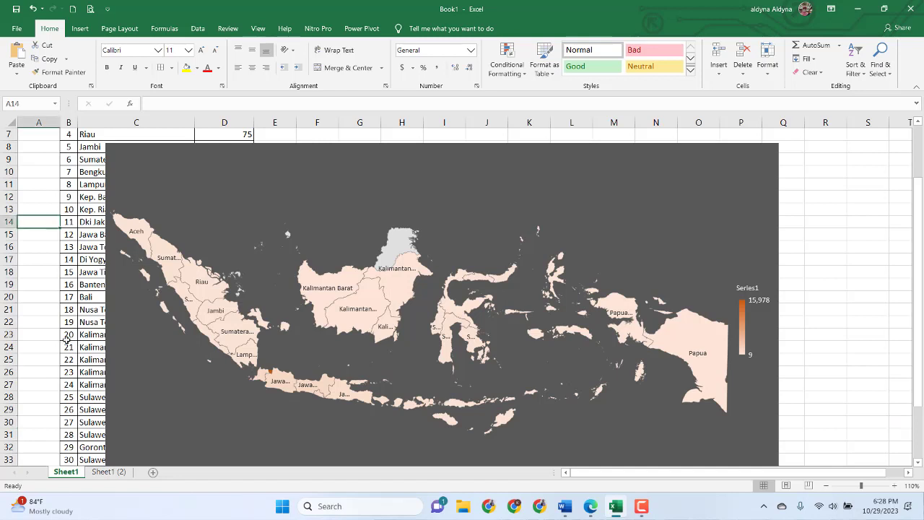
Open Sheet1 (2) and examine the province labels and density values on its Java and Bali map chart.
click(99, 472)
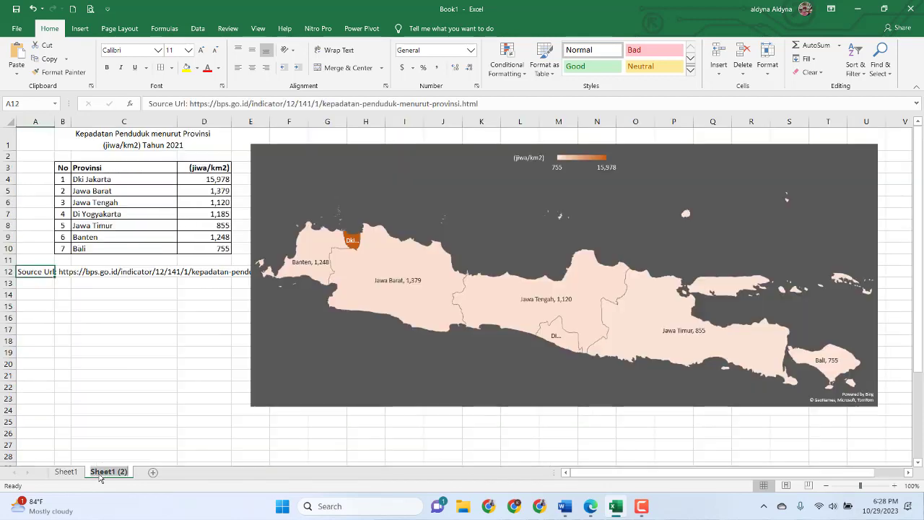
click(113, 328)
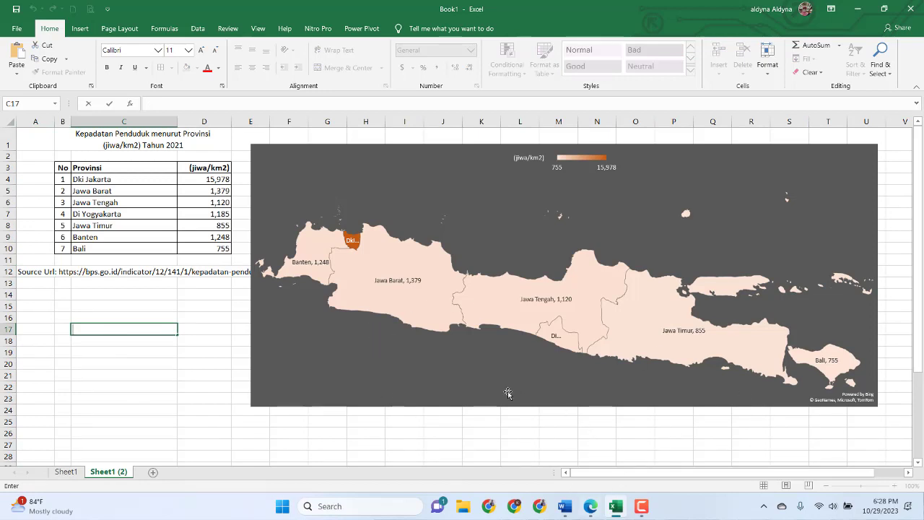
mouse_move(546, 307)
mouse_move(679, 335)
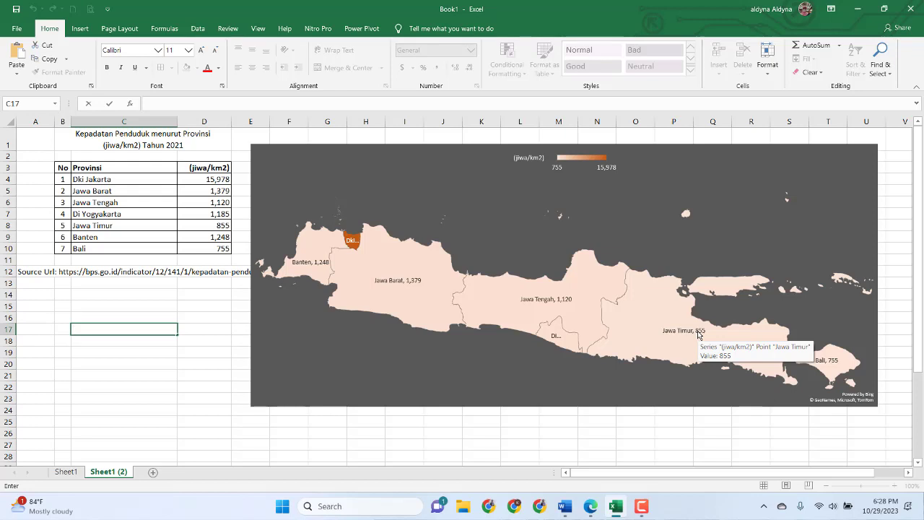
Deselect the map chart and switch to the browser's Canva home page, checking its list of teams.
click(388, 424)
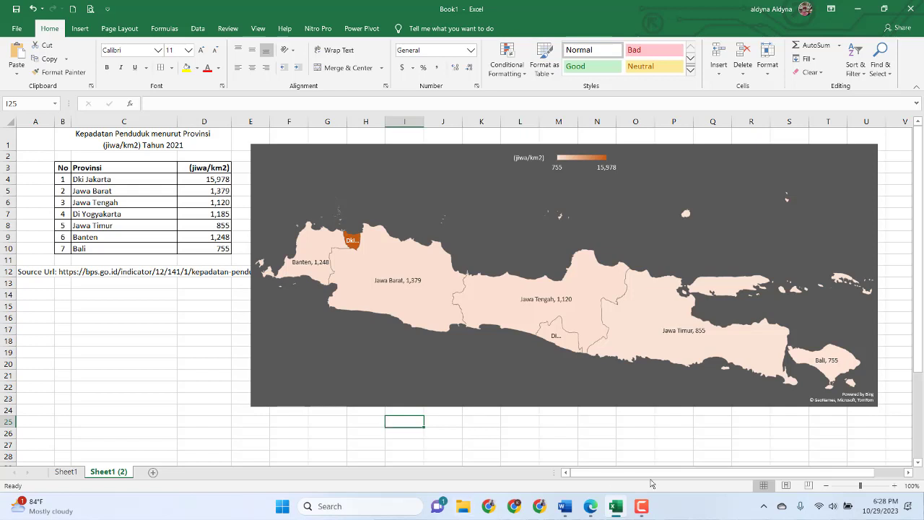
click(591, 506)
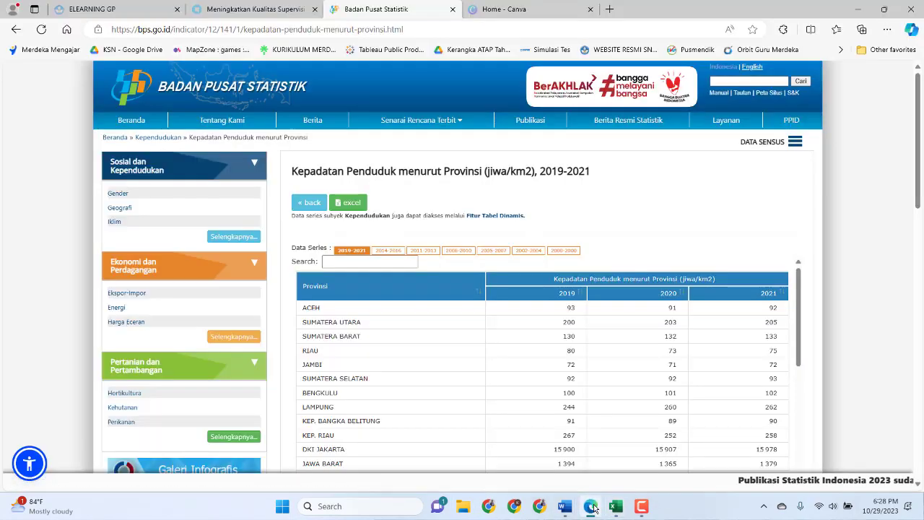
click(515, 8)
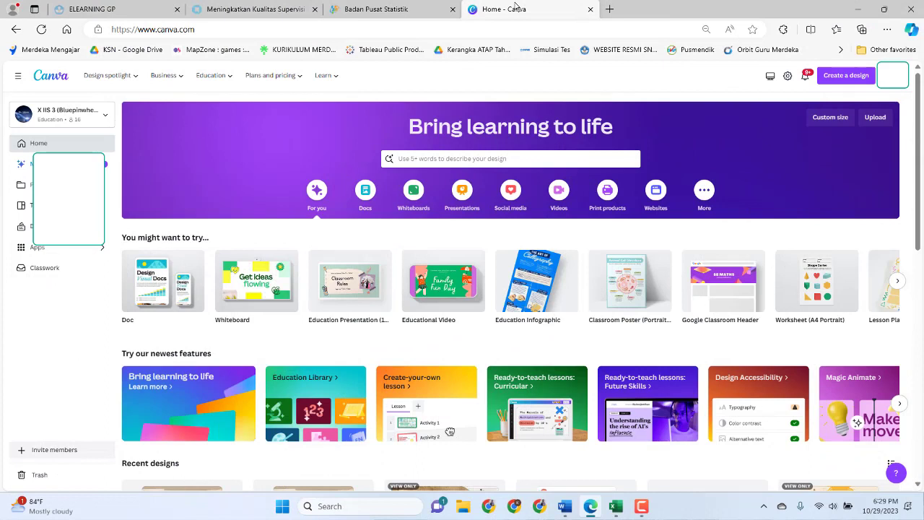
click(89, 119)
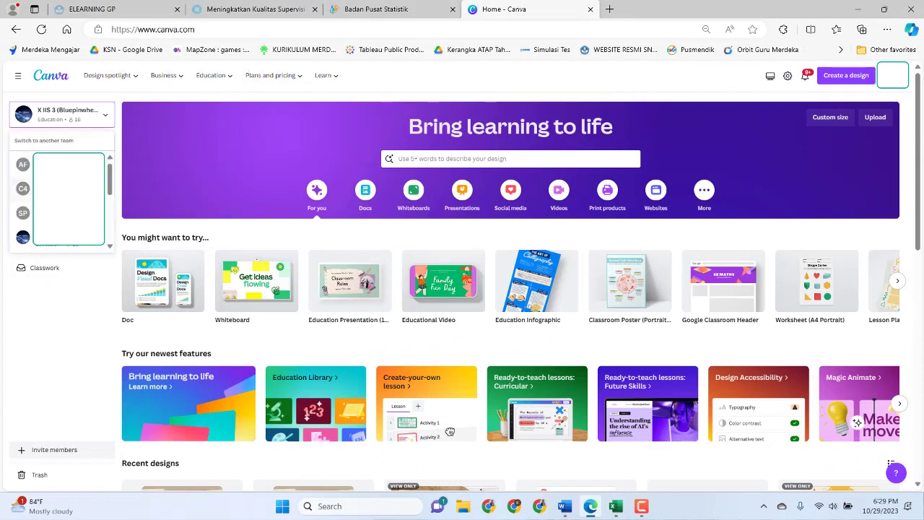
click(89, 114)
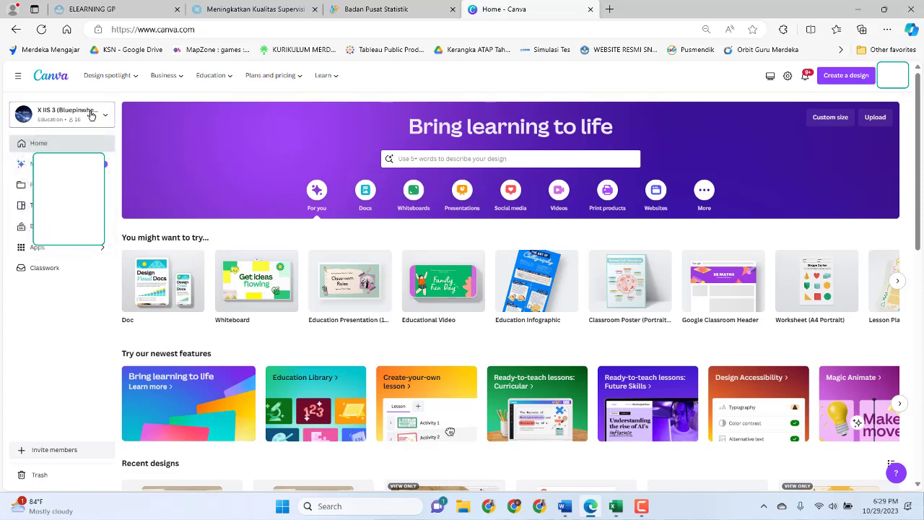
Search the Canva templates for "paper".
click(446, 159)
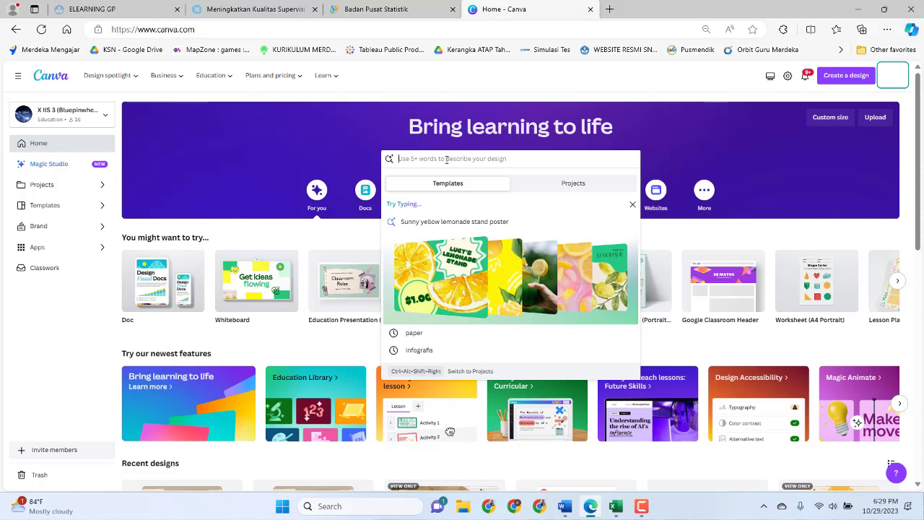
text(pa)
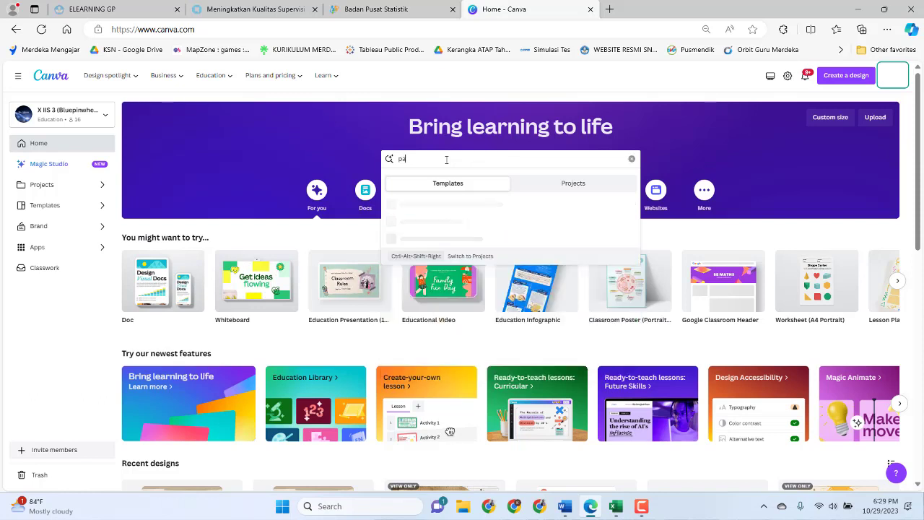
text(per)
key(Return)
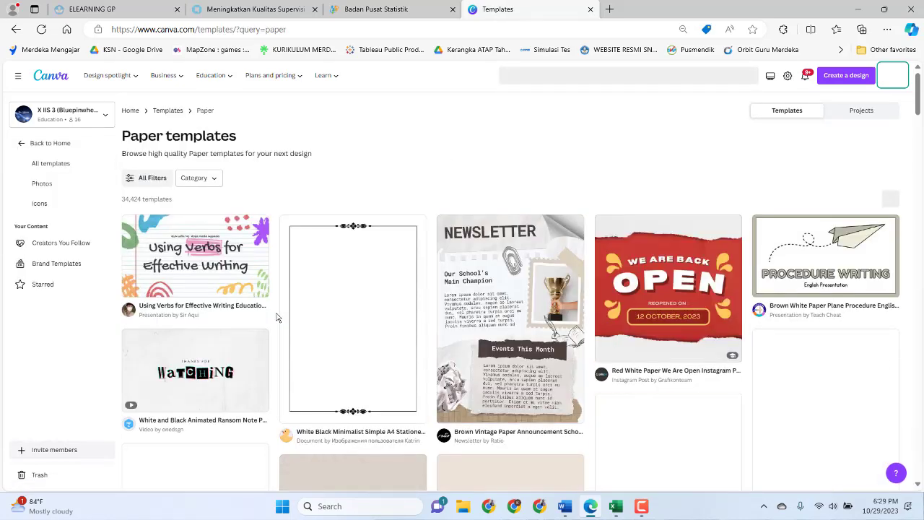
Open the Beige Paper Aesthetic Notes Background A4 Document template for editing and duplicate its page.
scroll(373, 323, down, 8)
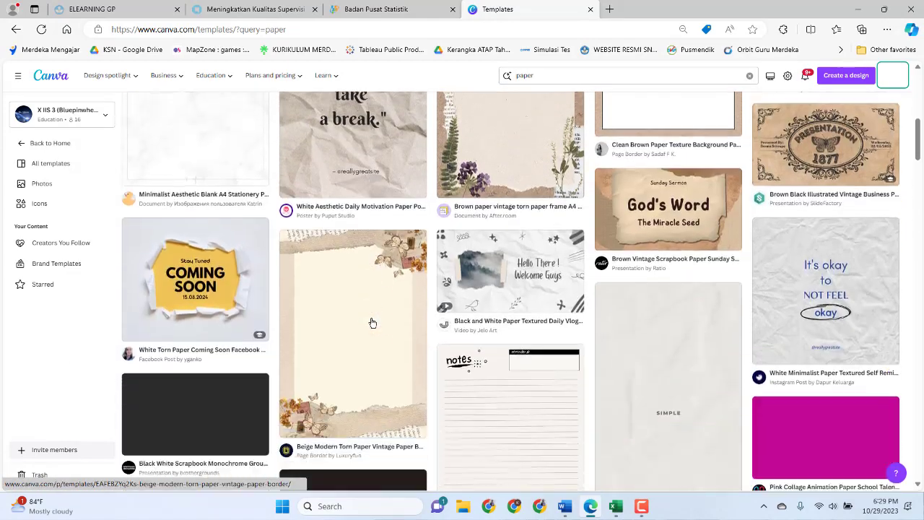
scroll(373, 323, down, 4)
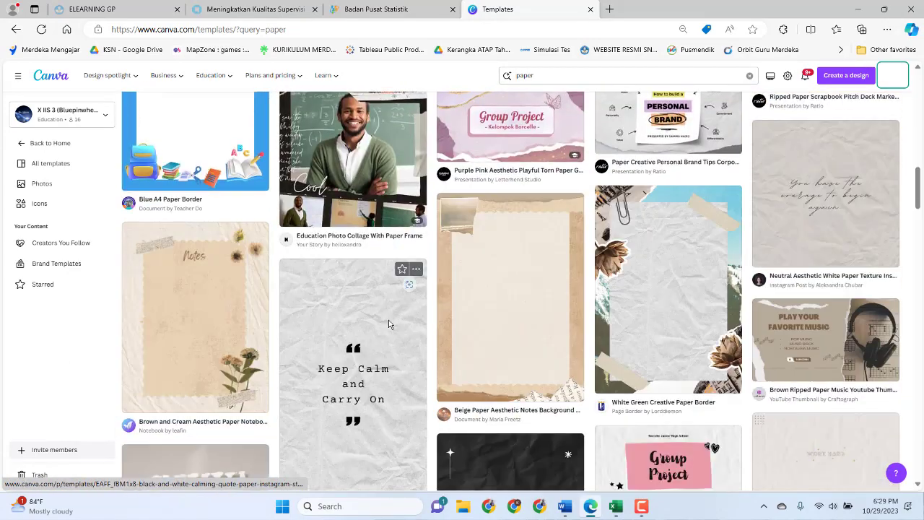
click(524, 292)
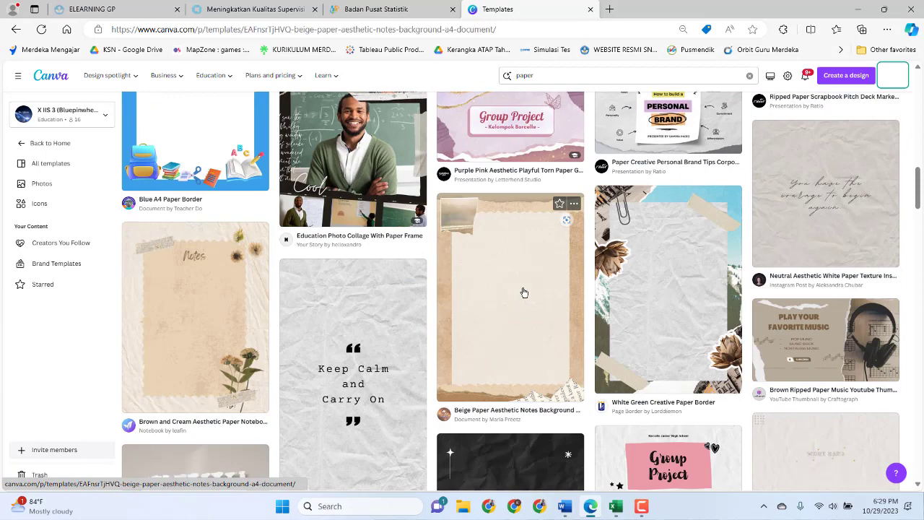
click(642, 172)
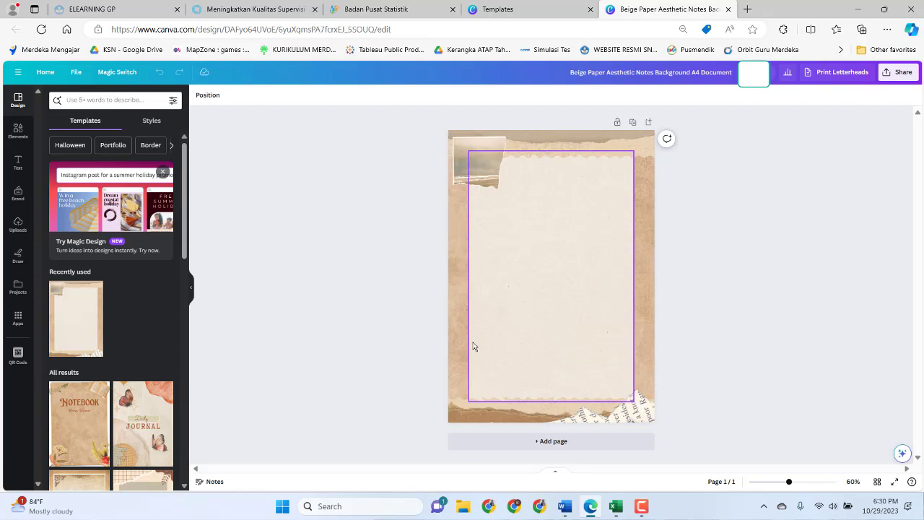
click(632, 122)
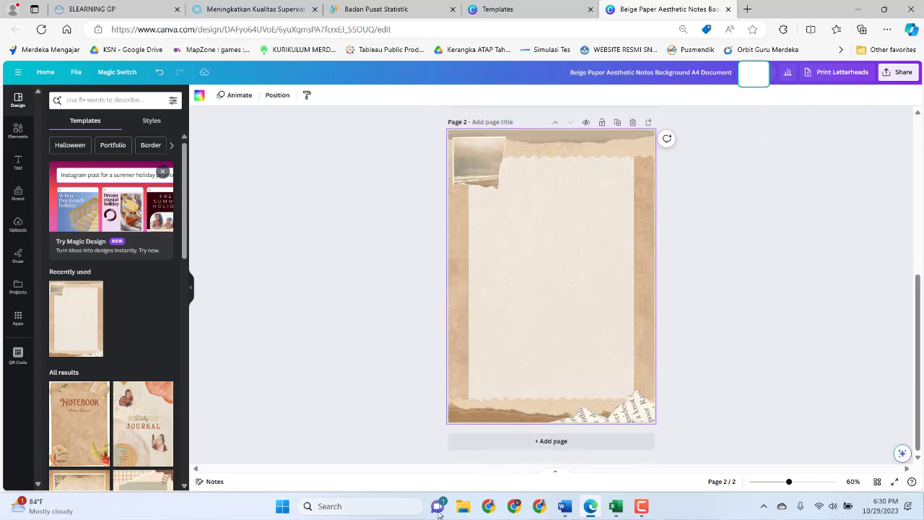
Copy the SMA pelita utama image from the Praktik Geo folder in Downloads using File Explorer.
click(464, 510)
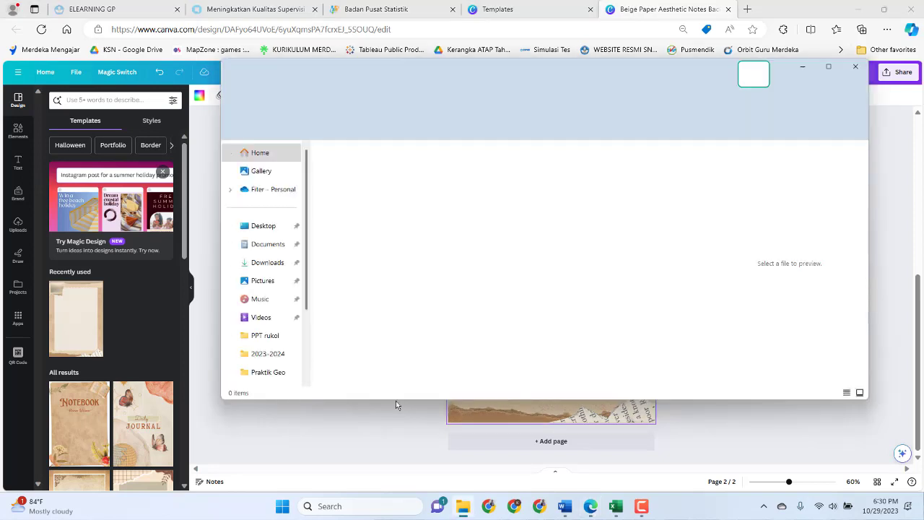
click(268, 263)
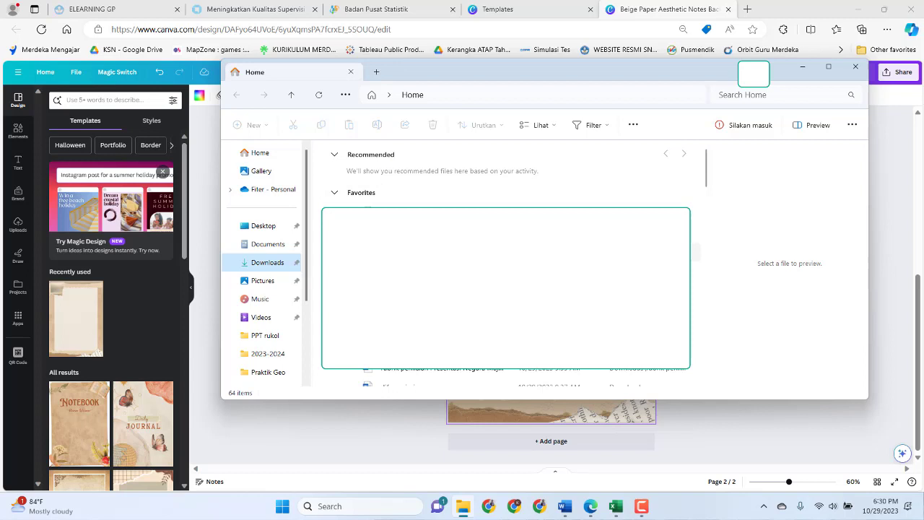
click(268, 265)
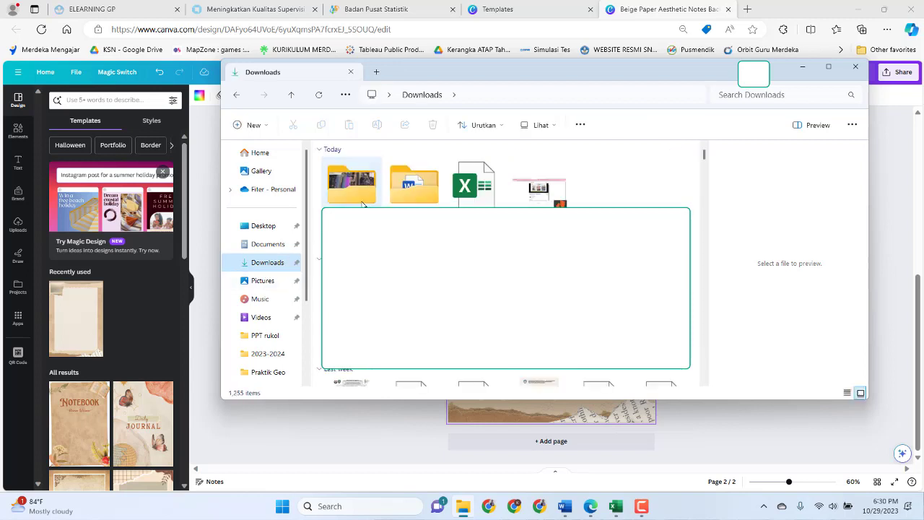
double_click(363, 204)
click(359, 205)
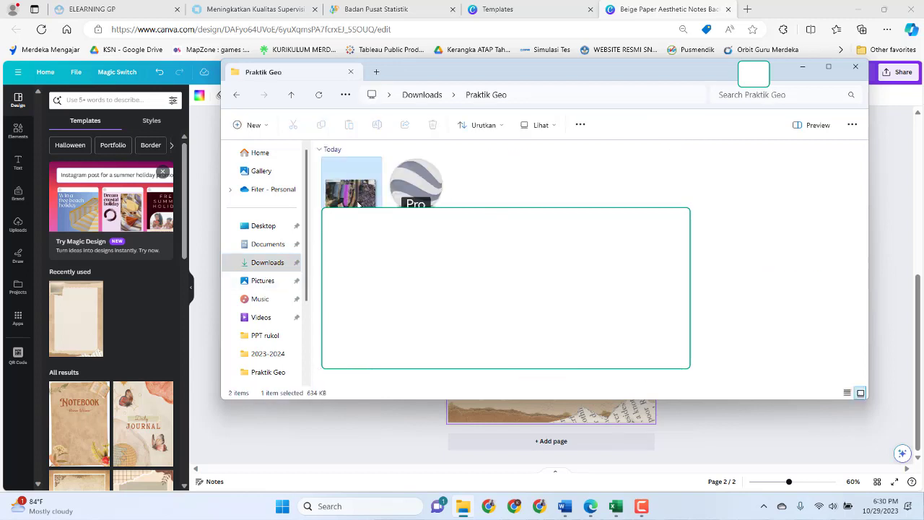
right_click(359, 205)
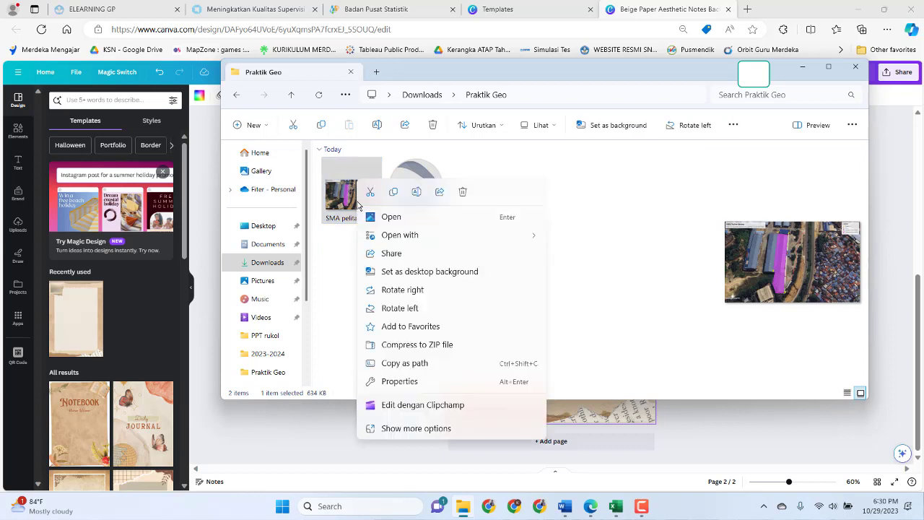
click(398, 196)
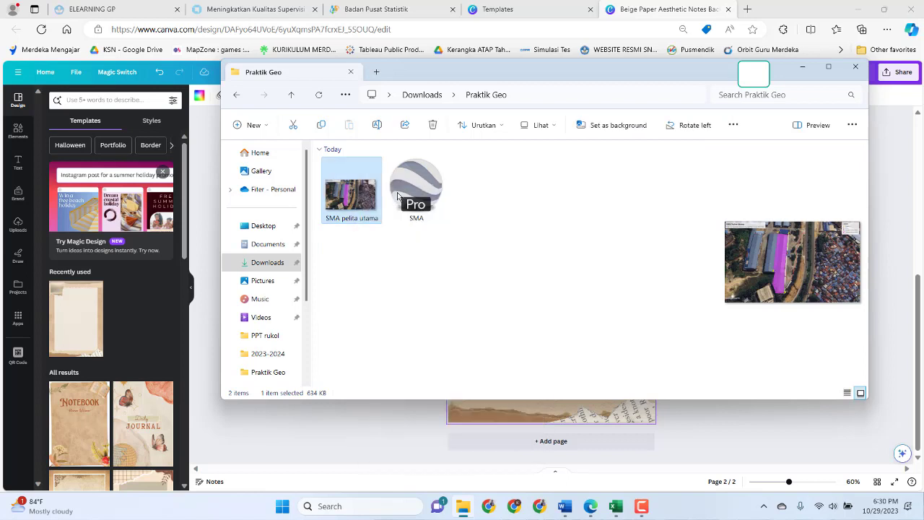
Return to the Canva design, paste the school site image on page 2, enlarge it to nearly page width and centre it across the paper.
click(591, 507)
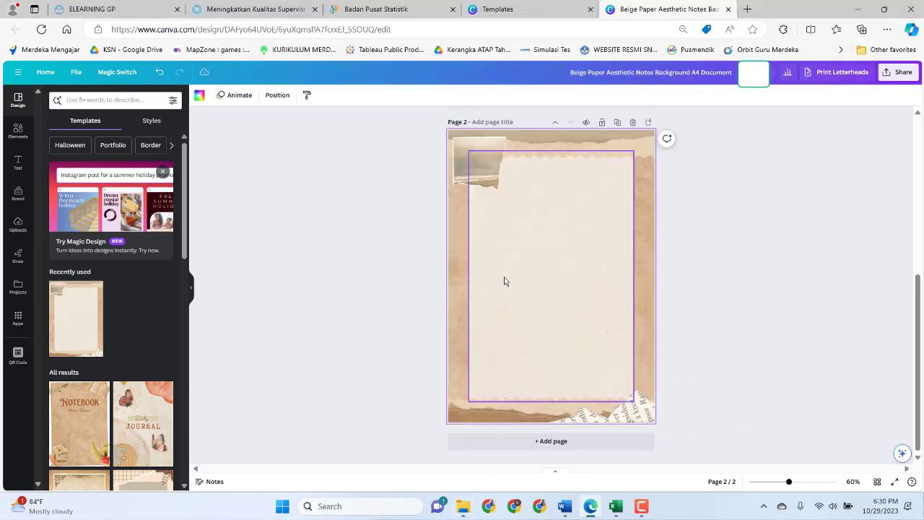
key(ctrl+v)
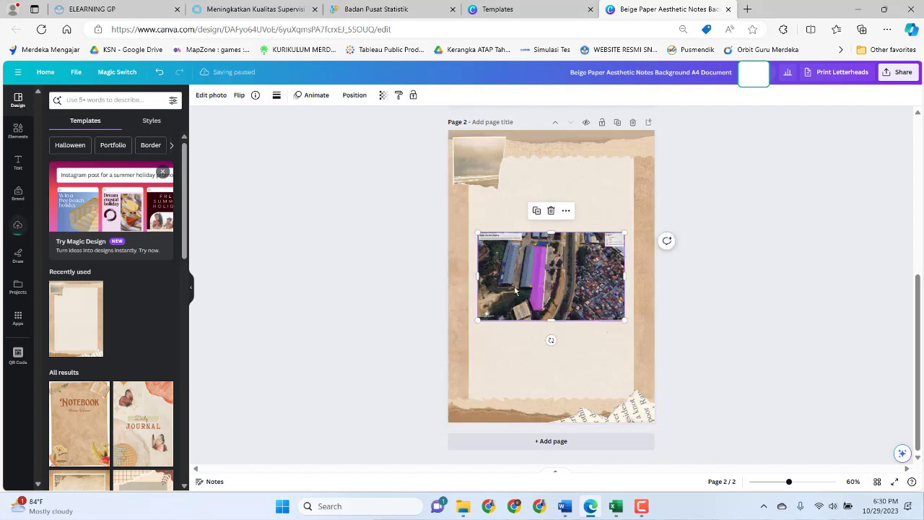
mouse_move(552, 298)
mouse_down()
mouse_move(533, 282)
mouse_move(544, 288)
mouse_up()
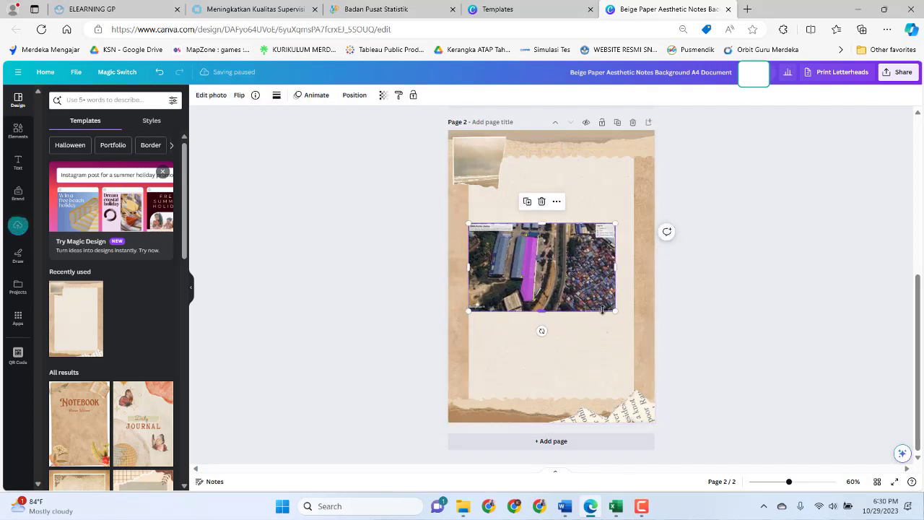
drag(616, 310, 645, 338)
drag(575, 295, 575, 276)
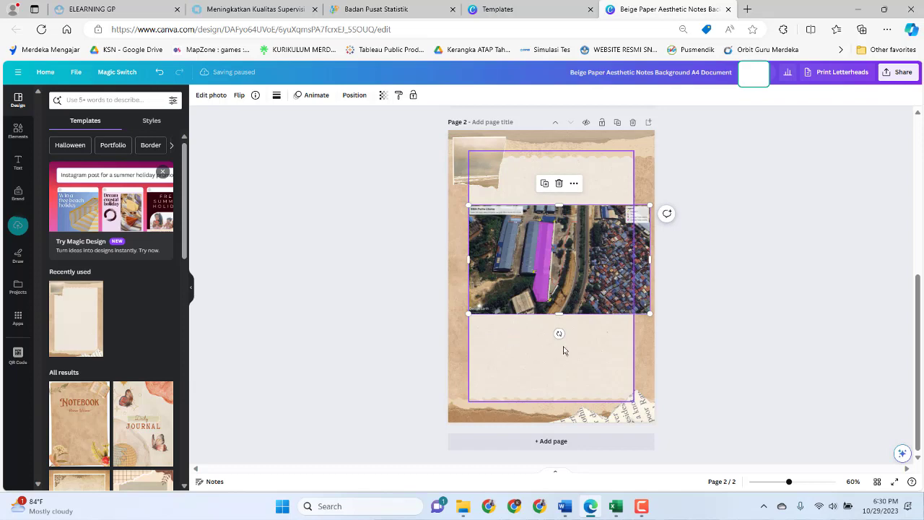
click(546, 369)
double_click(491, 351)
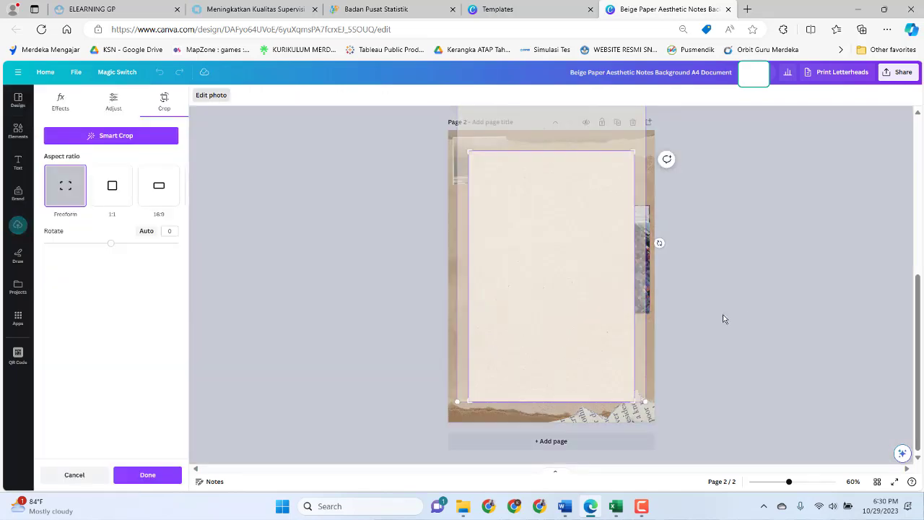
click(746, 312)
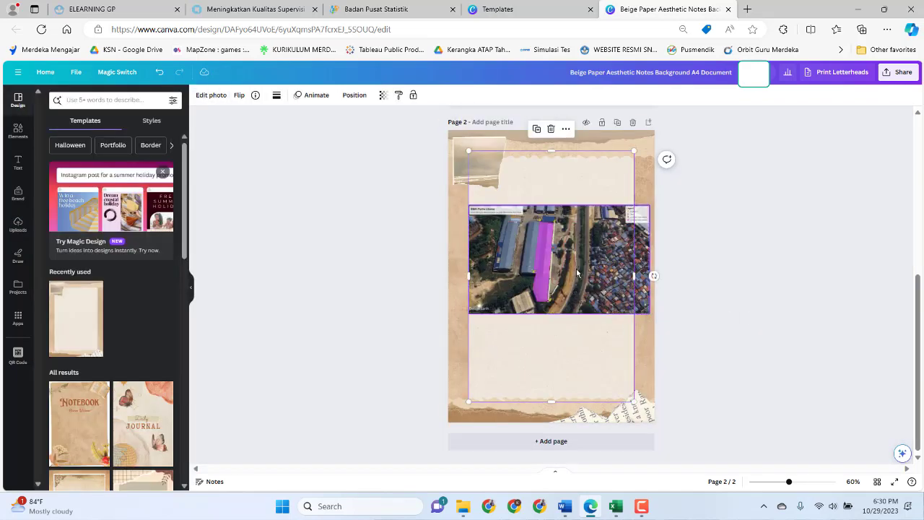
drag(577, 268, 618, 283)
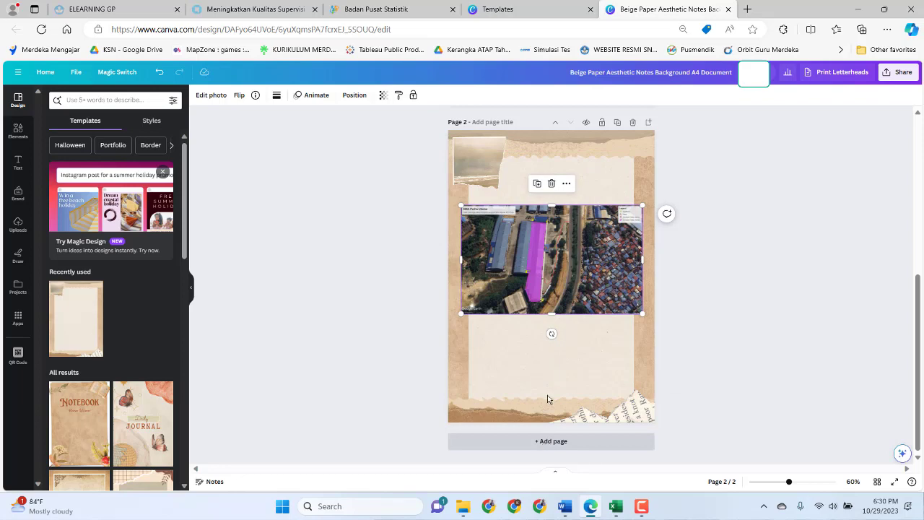
Duplicate page 2 and delete the school site image from the new page 3.
click(618, 123)
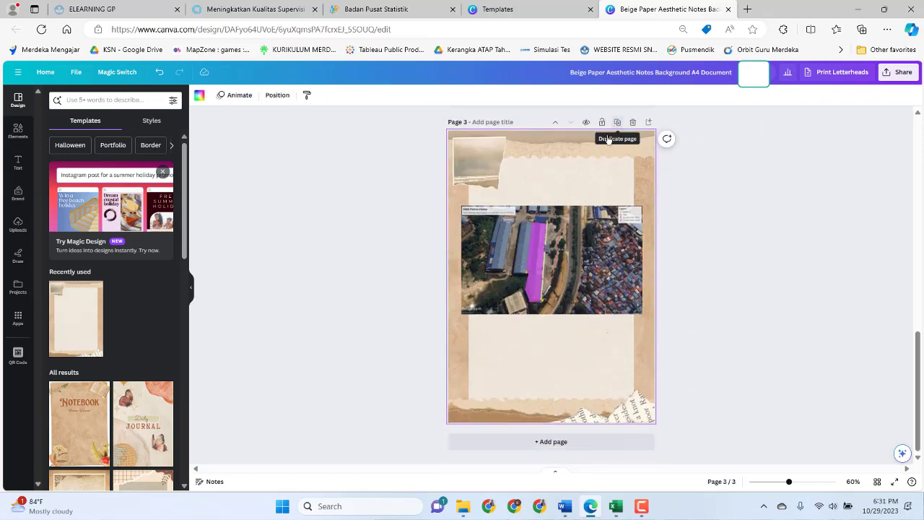
scroll(576, 404, up, 3)
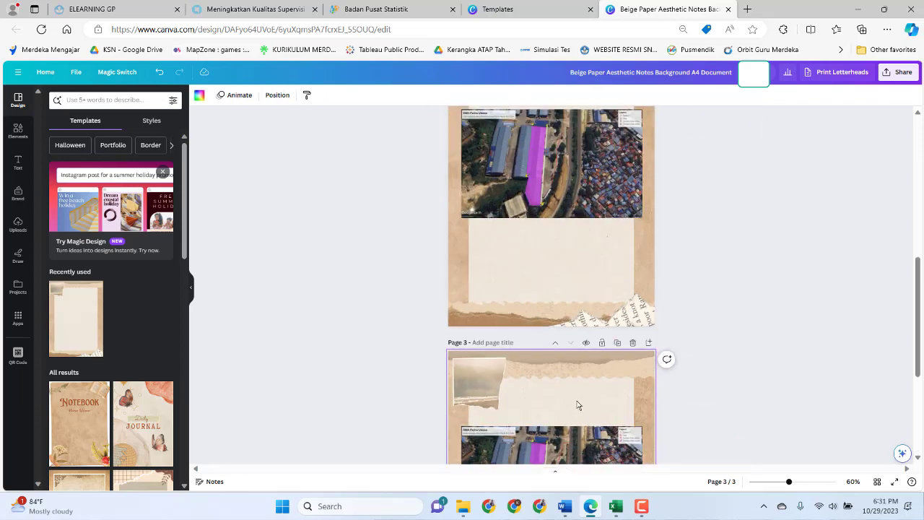
scroll(577, 405, down, 2)
click(597, 337)
key(Delete)
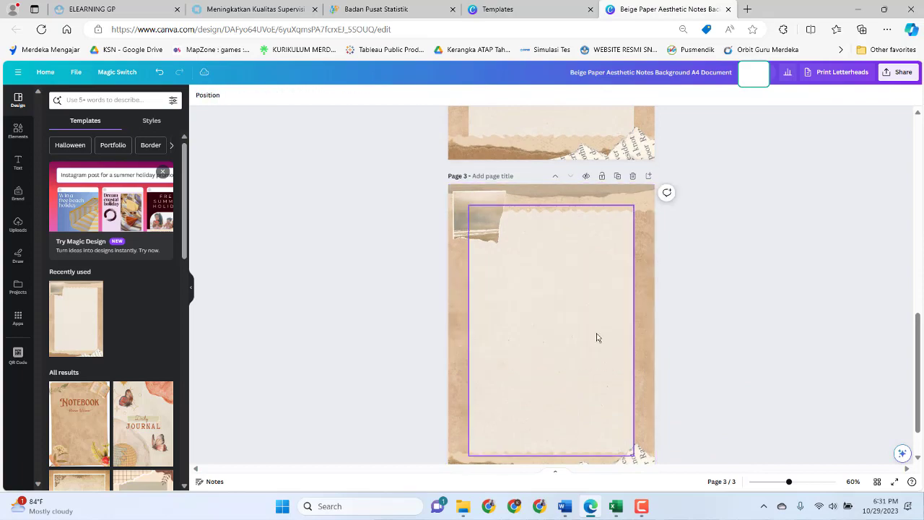
Switch to Excel and copy the Java and Bali map chart on Sheet1 (2).
click(617, 508)
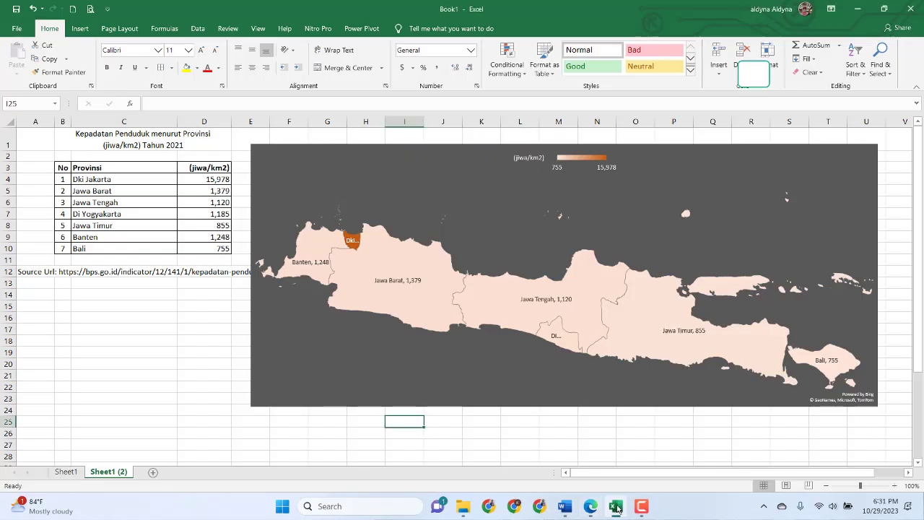
click(139, 401)
click(286, 369)
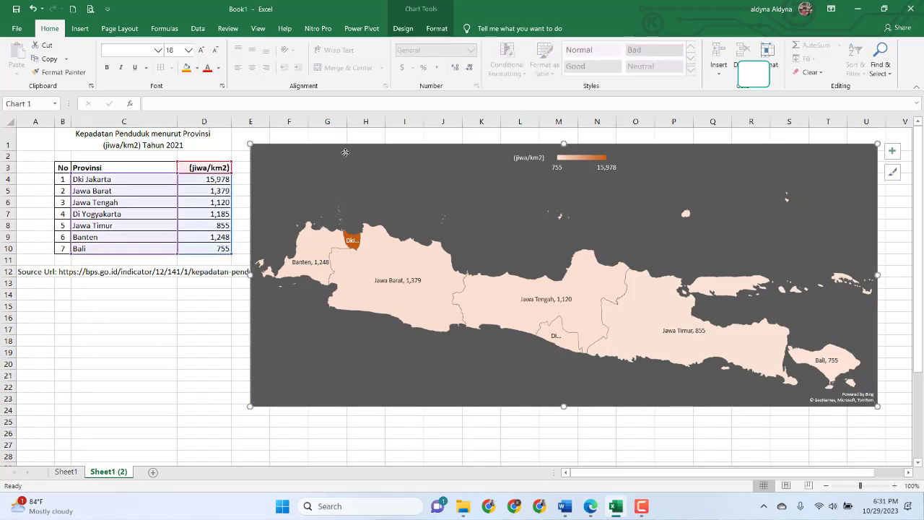
Return to the Canva design, paste the Java and Bali map on page 3, enlarge it to nearly page width and centre it across the paper.
click(591, 505)
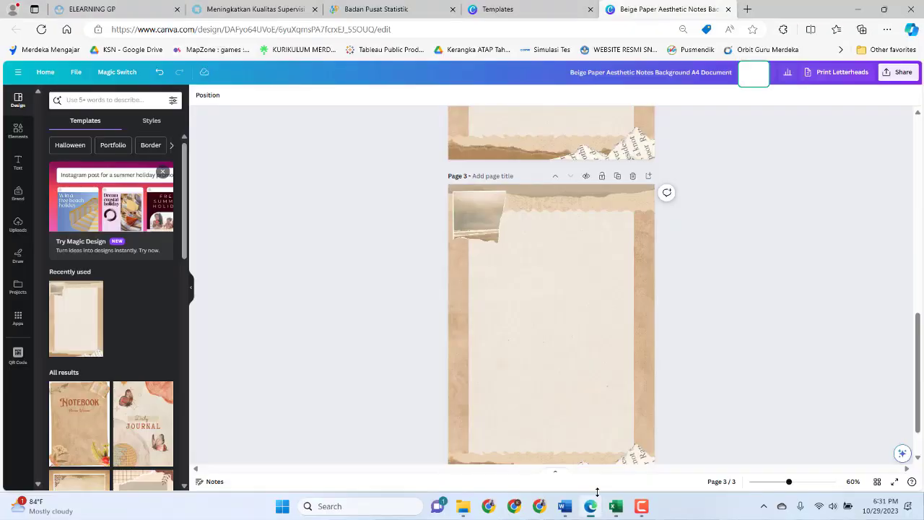
click(456, 308)
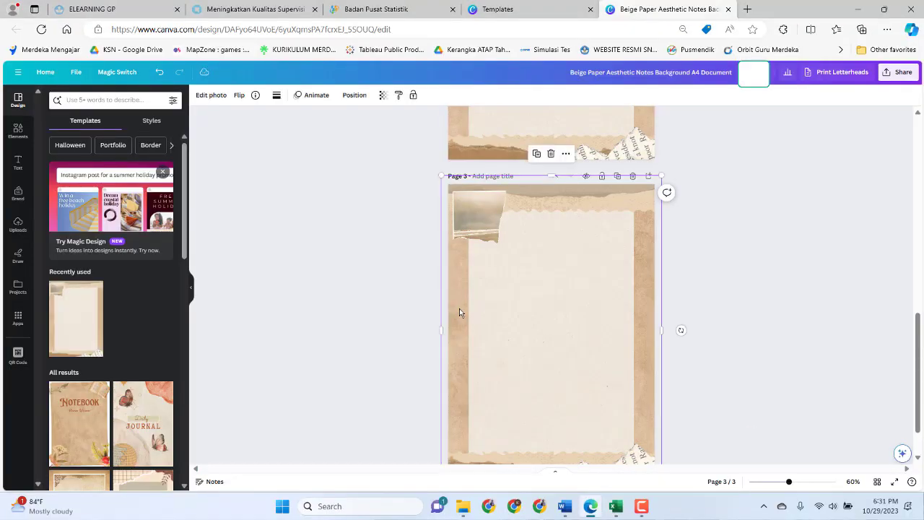
key(ctrl+v)
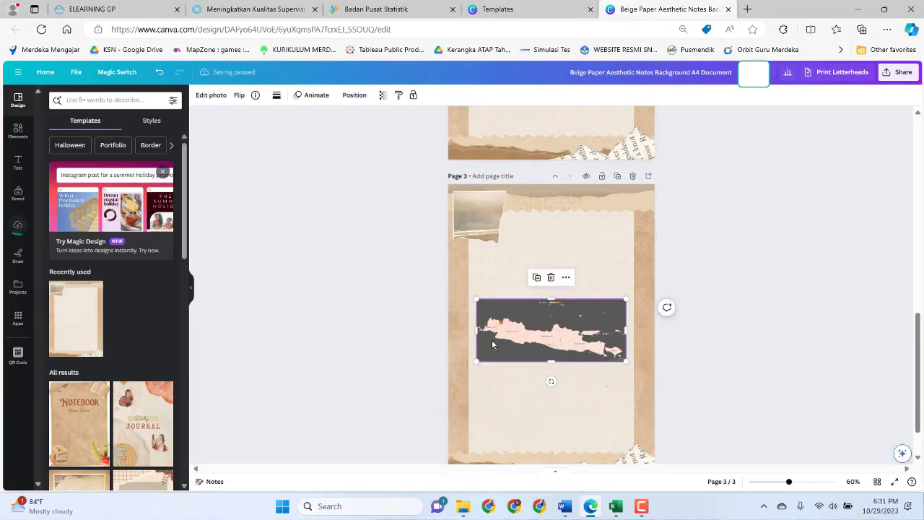
drag(475, 359, 448, 374)
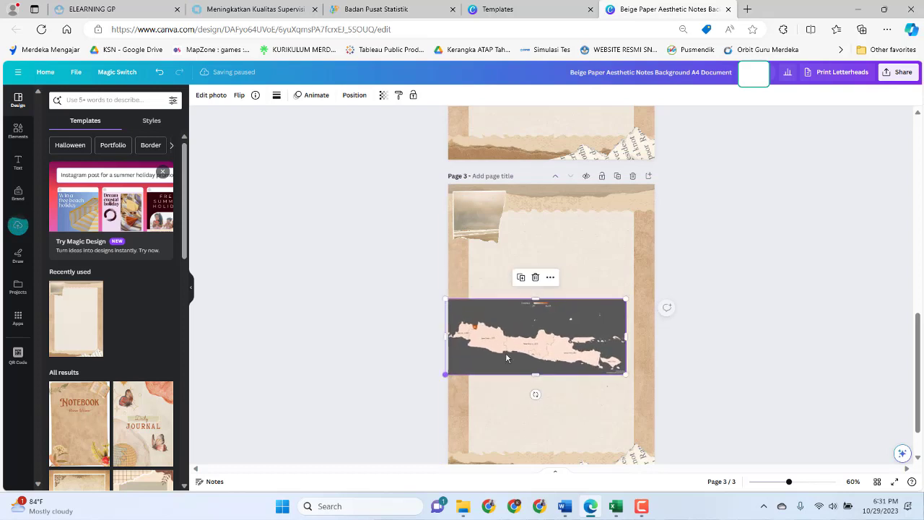
drag(585, 316, 597, 276)
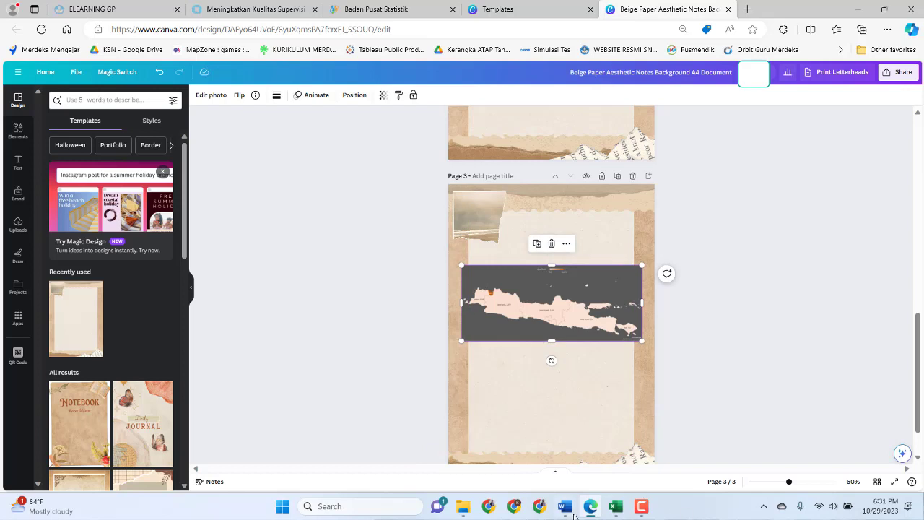
click(697, 368)
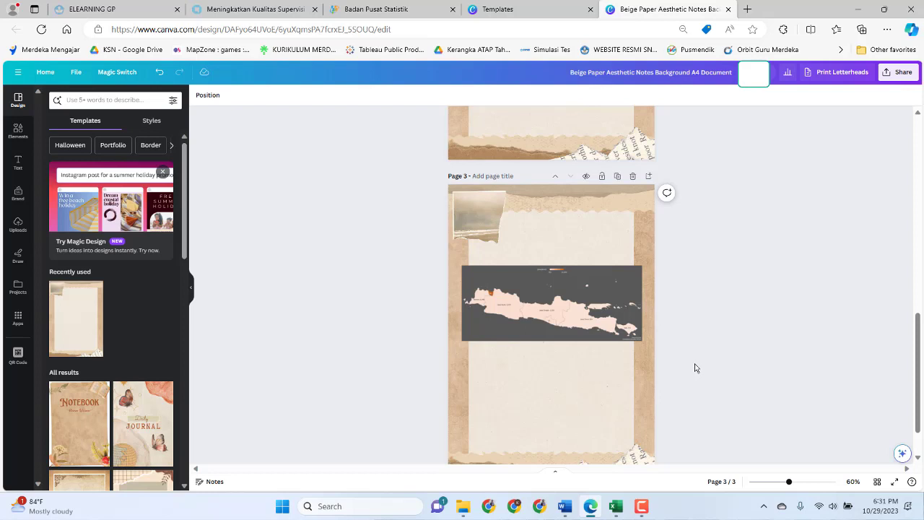
Set the design's collaboration link to Anyone with the link with Can view access, and copy the link.
scroll(599, 406, down, 1)
scroll(667, 390, up, 4)
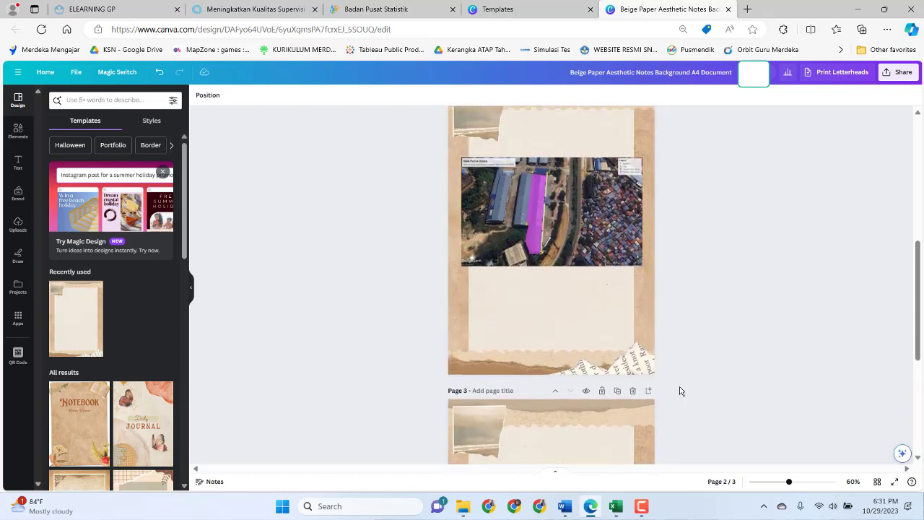
scroll(679, 391, down, 5)
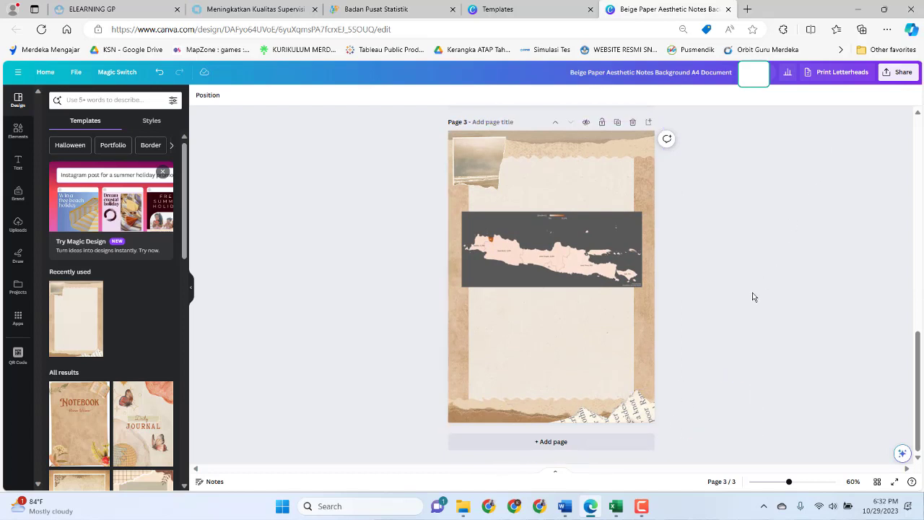
click(896, 75)
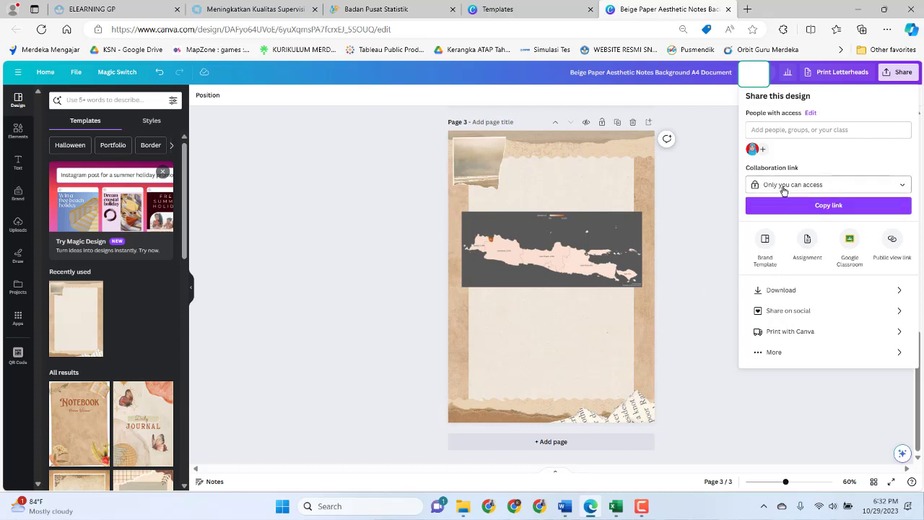
click(838, 186)
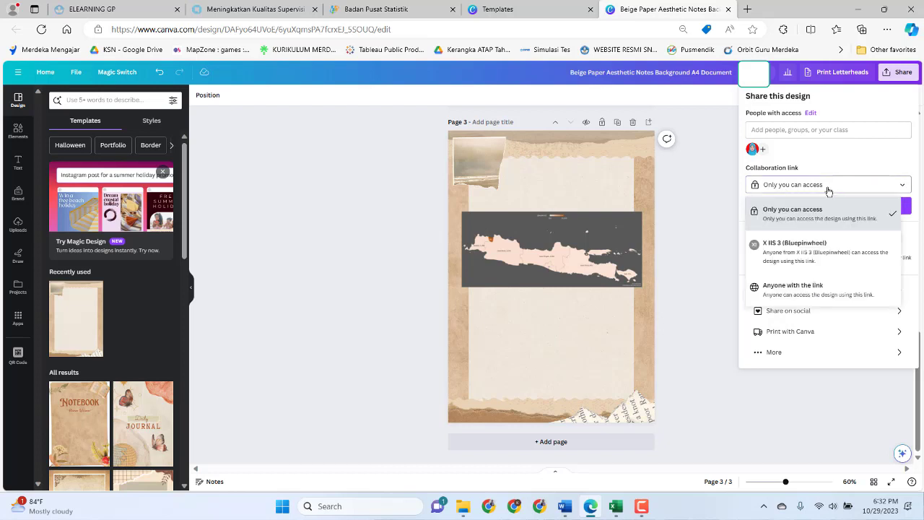
click(793, 289)
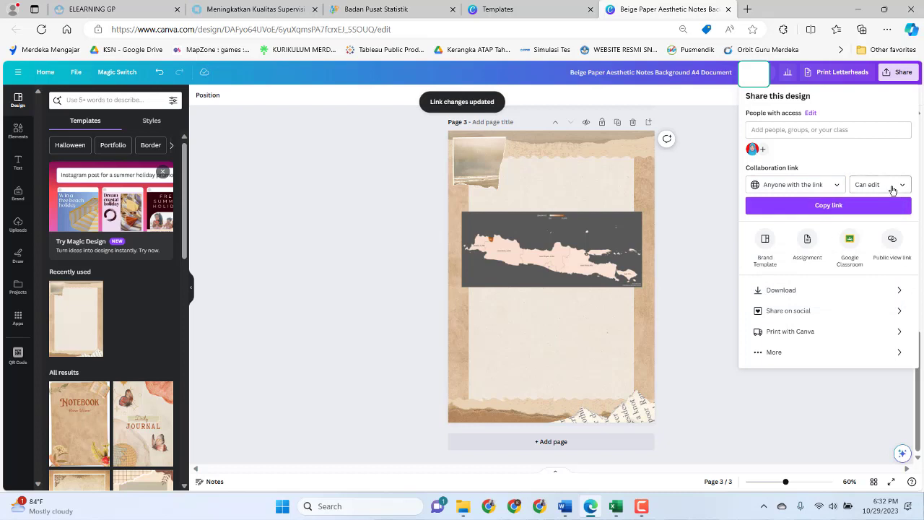
click(893, 188)
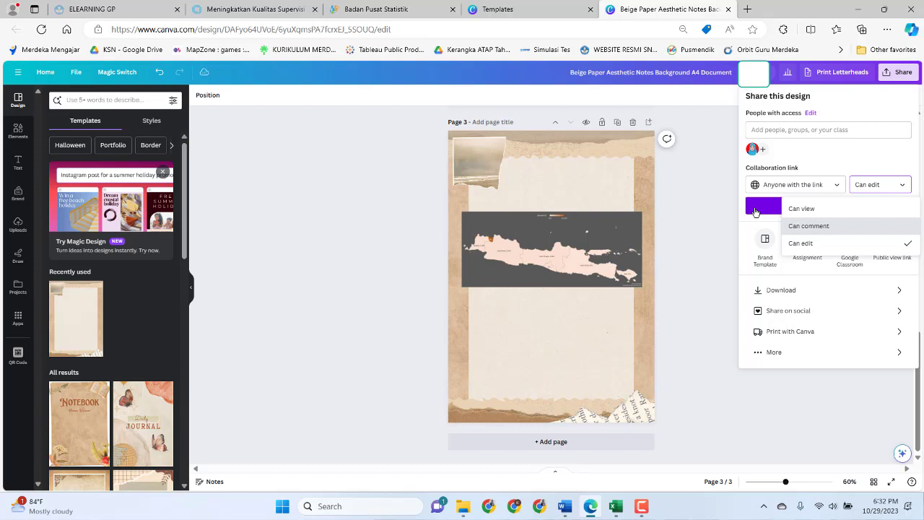
click(803, 208)
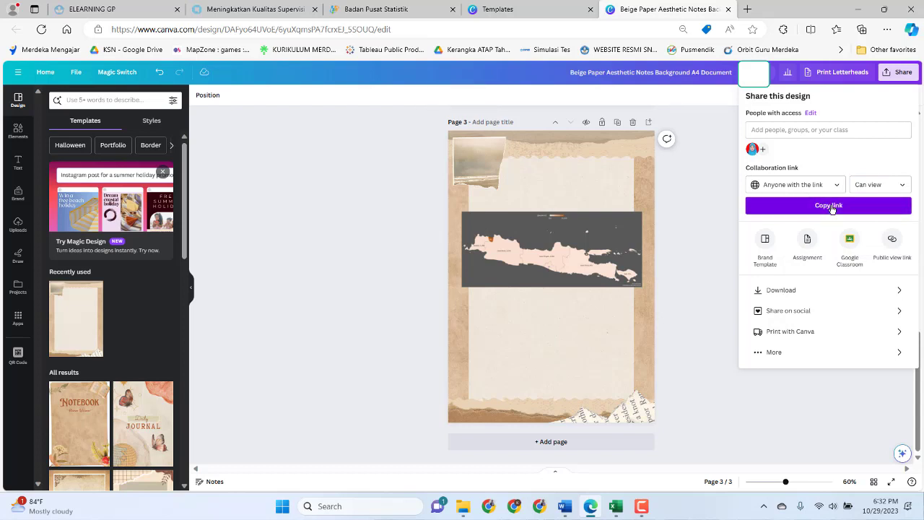
click(832, 207)
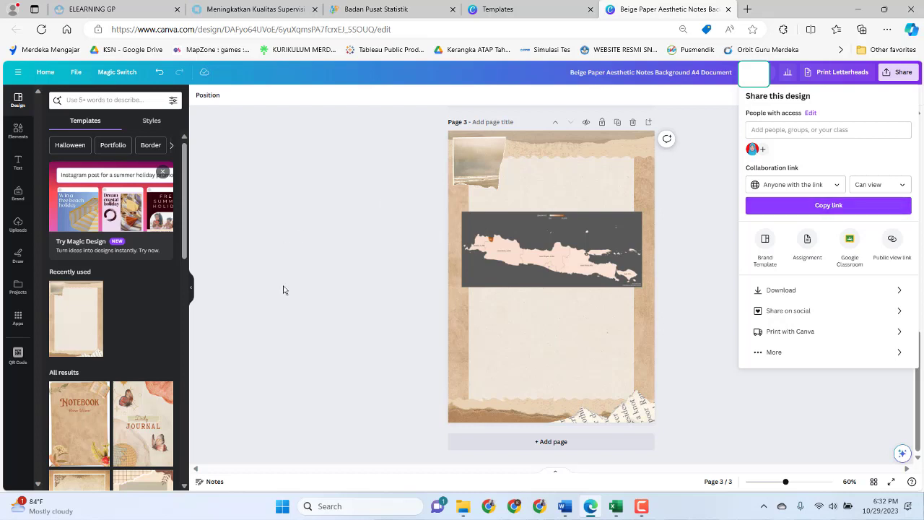
Generate a QR code on page 3 from the copied design link with the QR Code app.
click(191, 288)
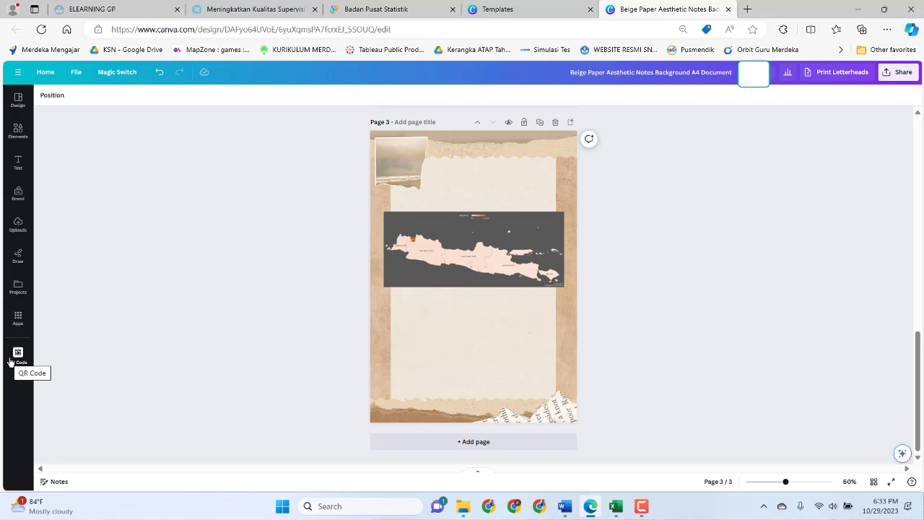
click(19, 317)
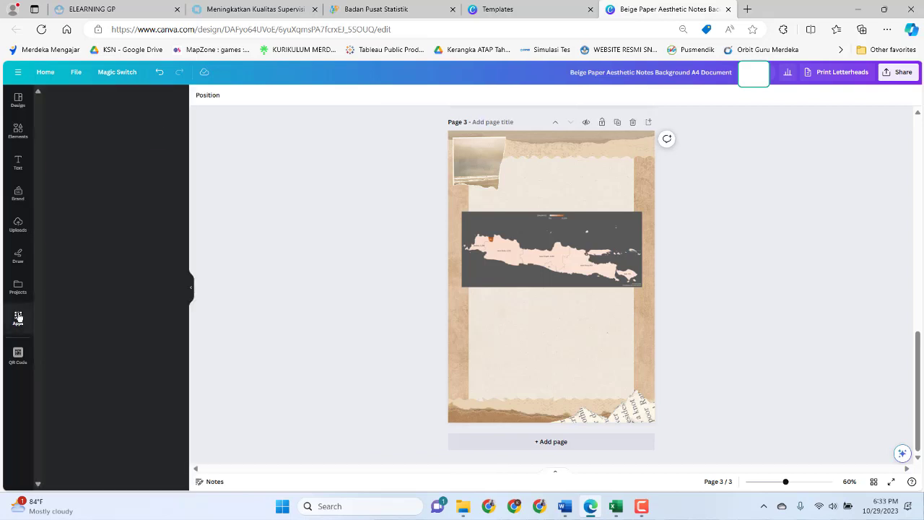
scroll(126, 330, down, 2)
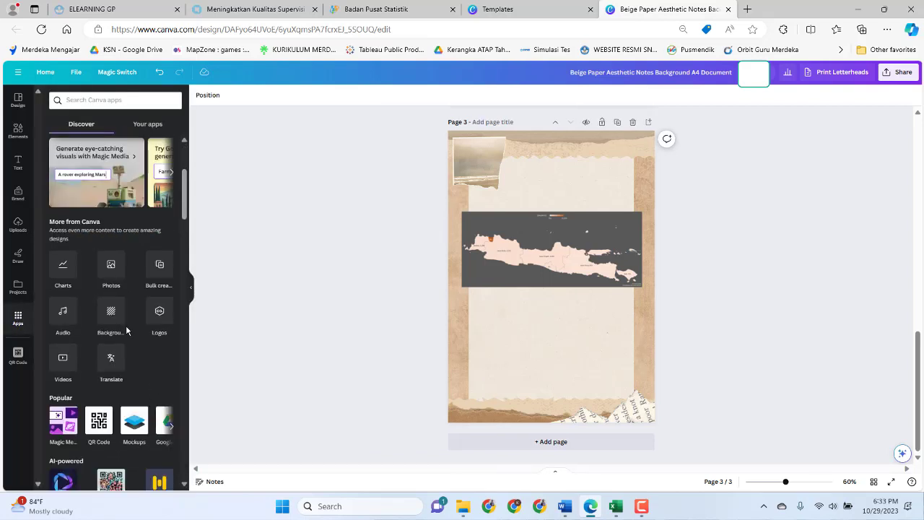
scroll(126, 331, down, 2)
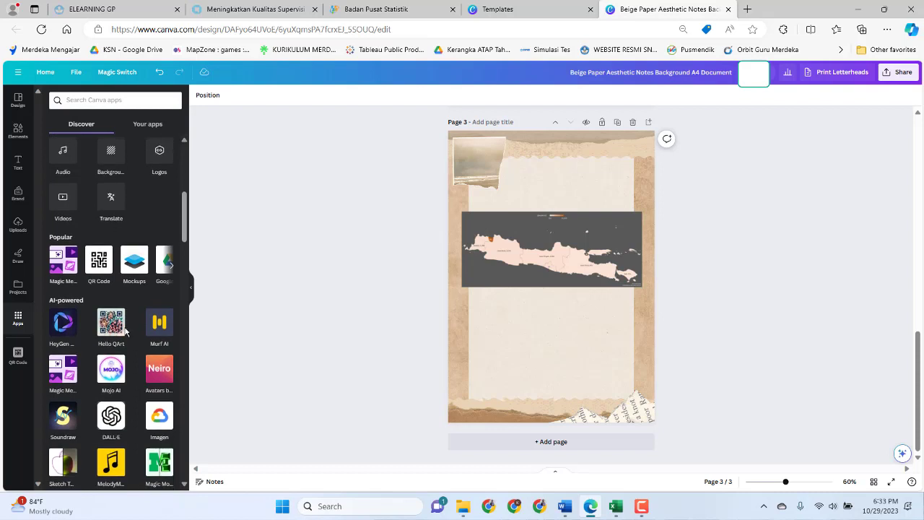
click(100, 267)
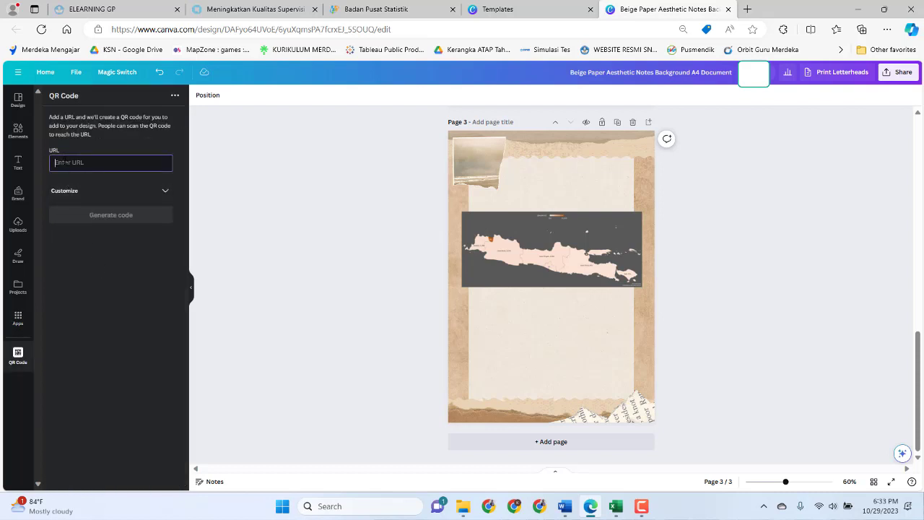
key(ctrl+v)
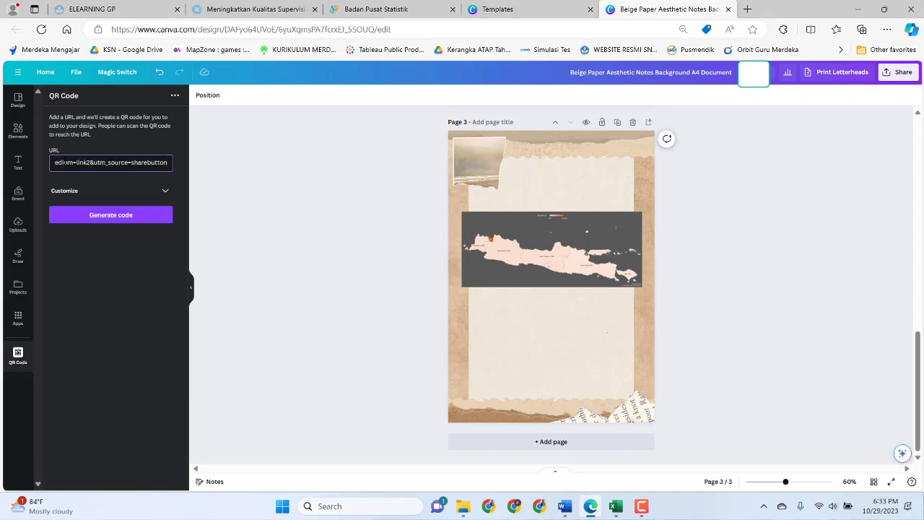
click(107, 247)
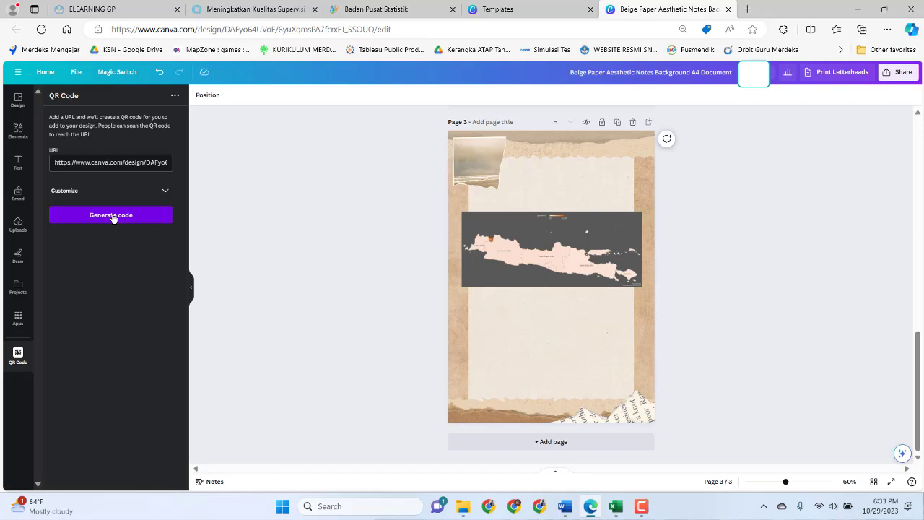
click(112, 217)
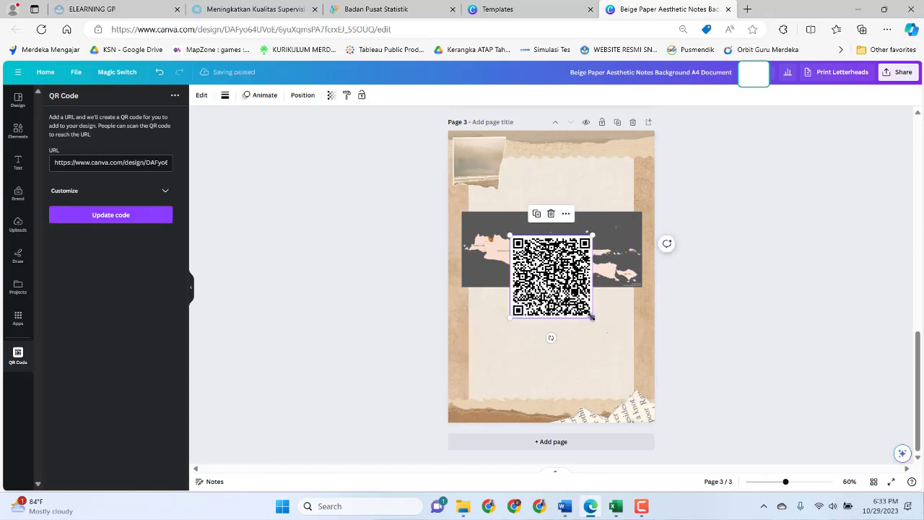
Shrink the QR code to roughly a quarter of the page width and place it in page 3's lower-left corner.
drag(593, 317, 477, 392)
click(559, 285)
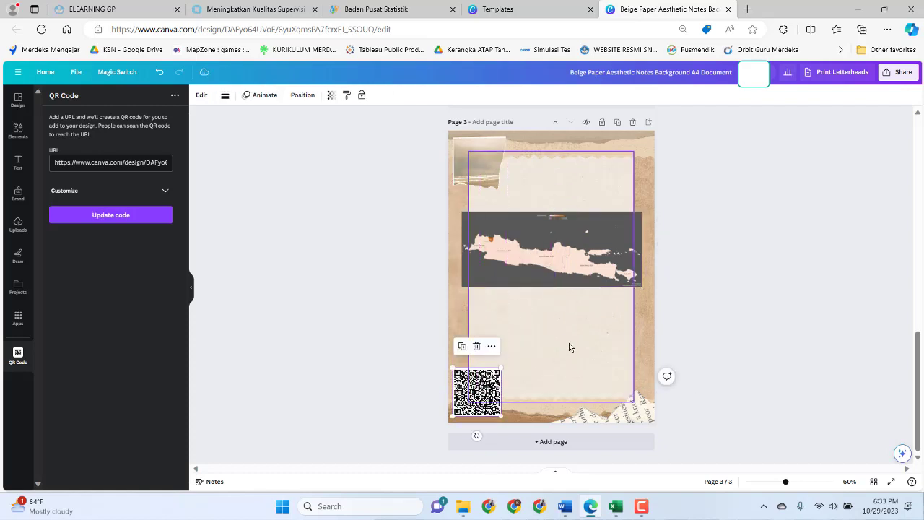
click(696, 327)
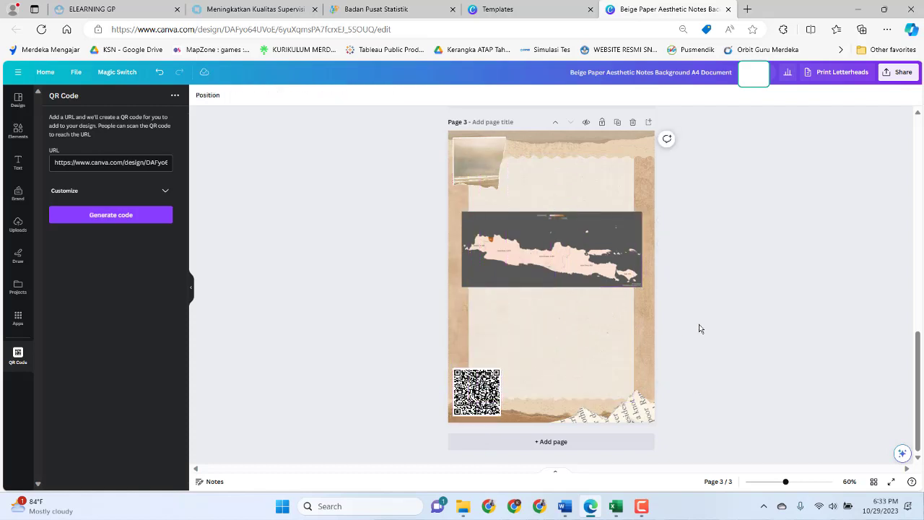
Switch to Excel and copy the full Source Url text from cell A12 on Sheet1 (2).
click(614, 511)
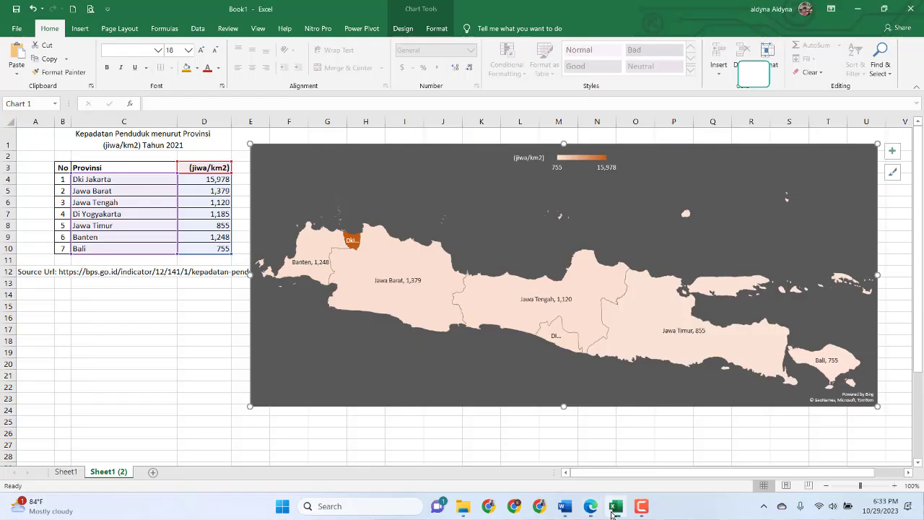
click(29, 272)
drag(485, 104, 145, 103)
key(ctrl+c)
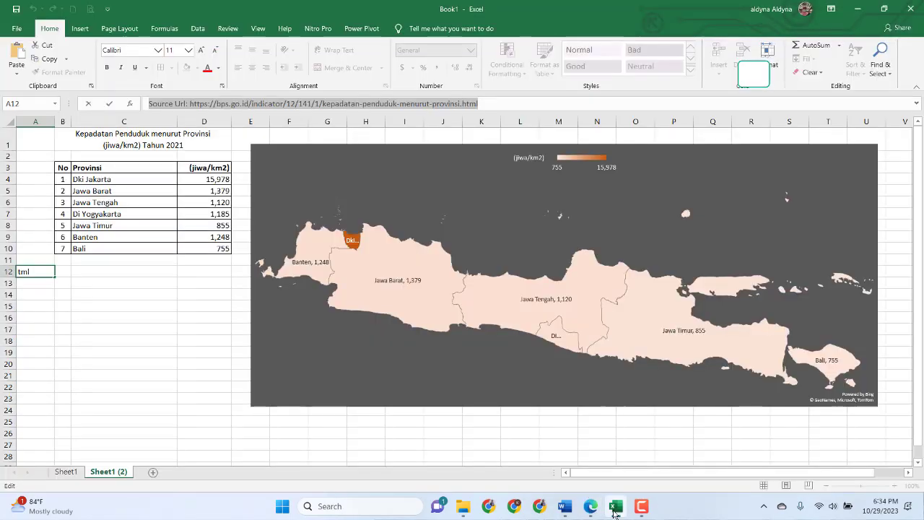
Return to the Canva design, paste the source URL text on page 3 and place it beside the QR code at the page's foot.
click(591, 506)
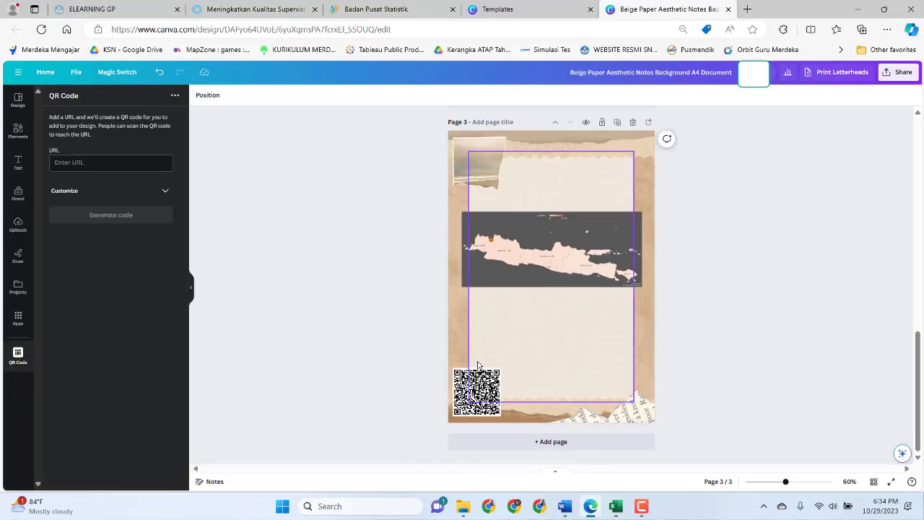
click(457, 344)
key(ctrl+v)
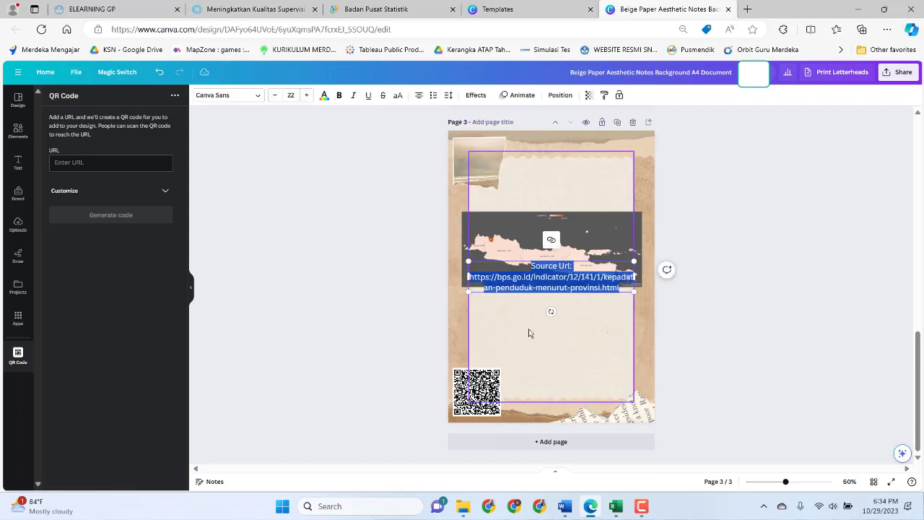
drag(626, 296, 654, 409)
click(650, 346)
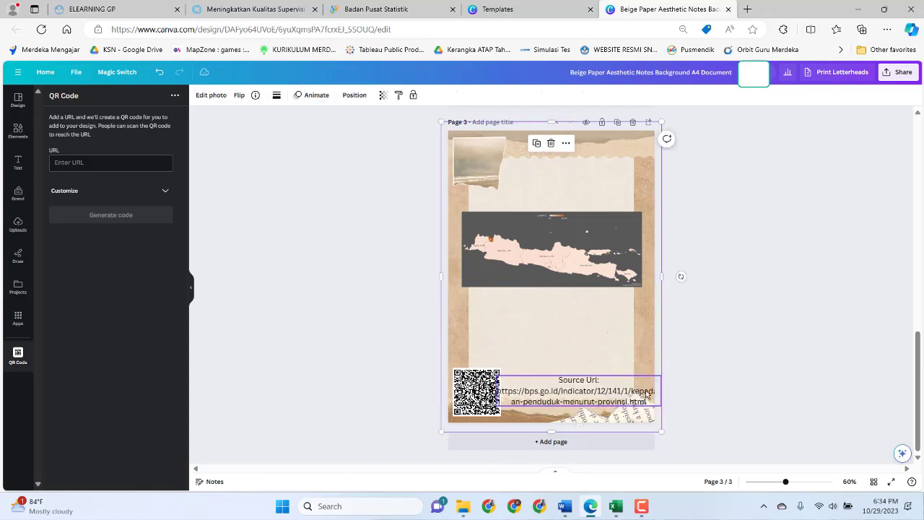
click(716, 352)
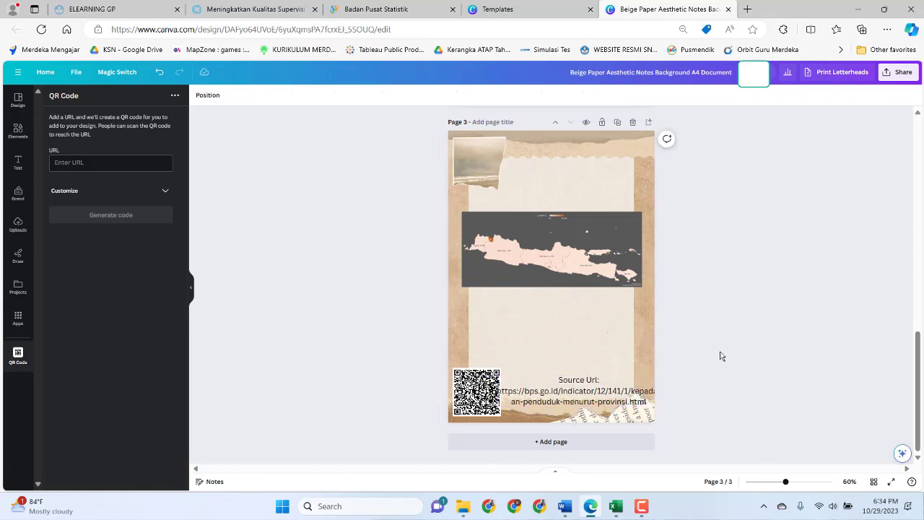
Open the design's download settings and set the file type to PDF Standard for all pages.
scroll(779, 232, up, 3)
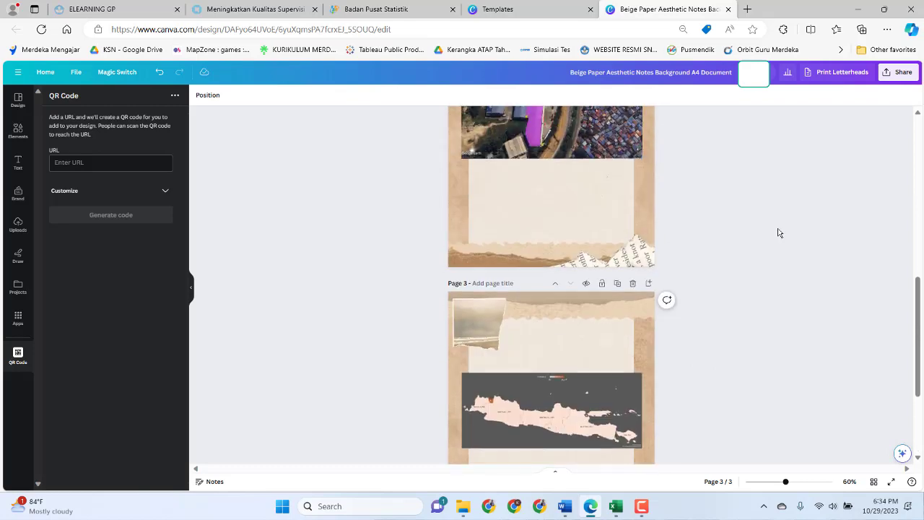
scroll(779, 232, up, 9)
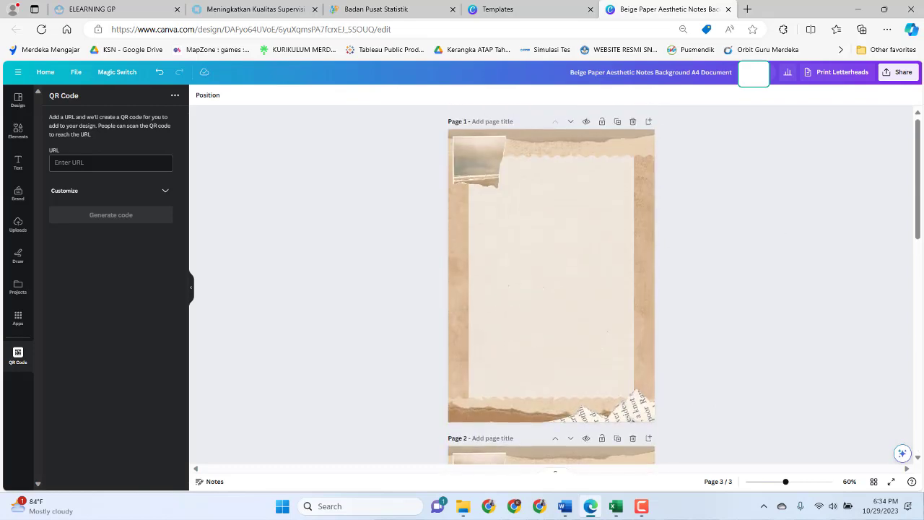
scroll(536, 242, down, 11)
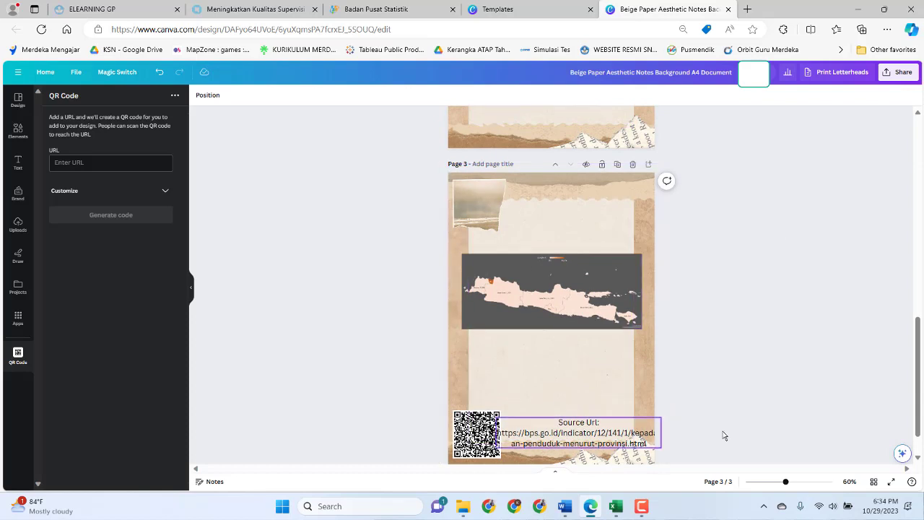
click(899, 73)
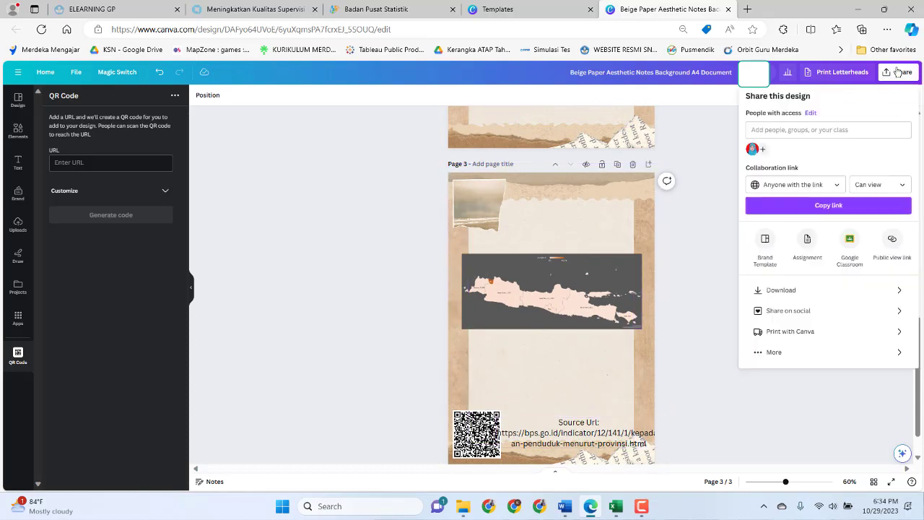
click(898, 290)
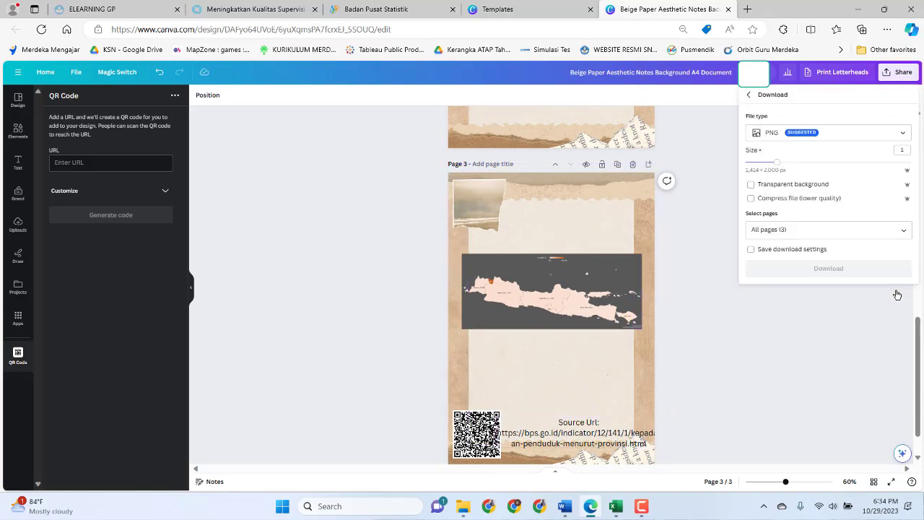
click(905, 134)
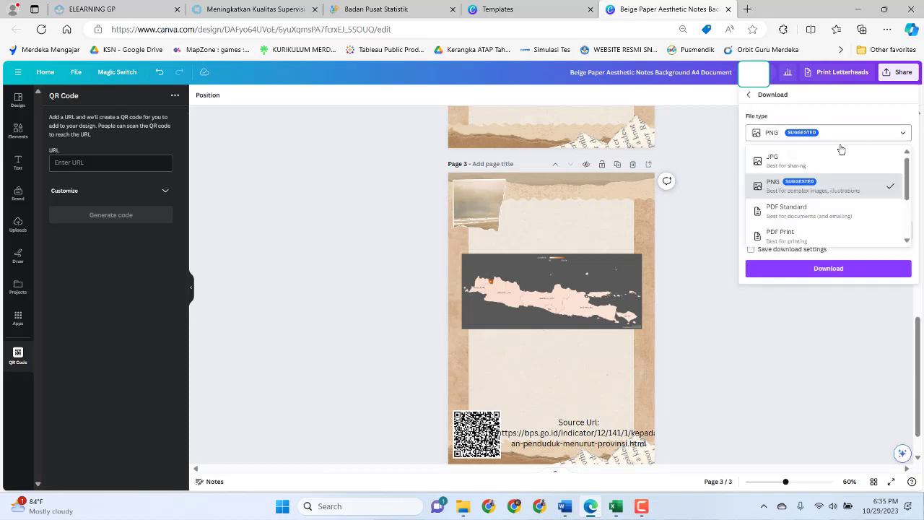
click(803, 216)
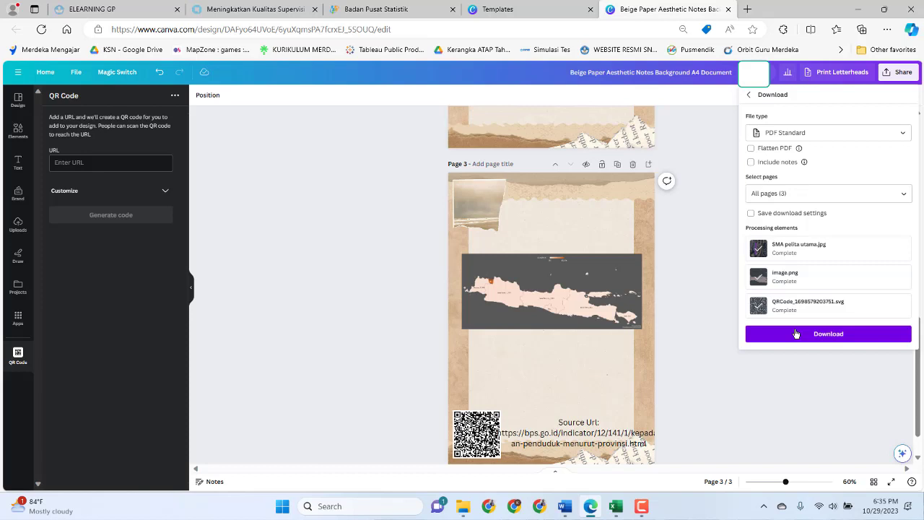
click(638, 512)
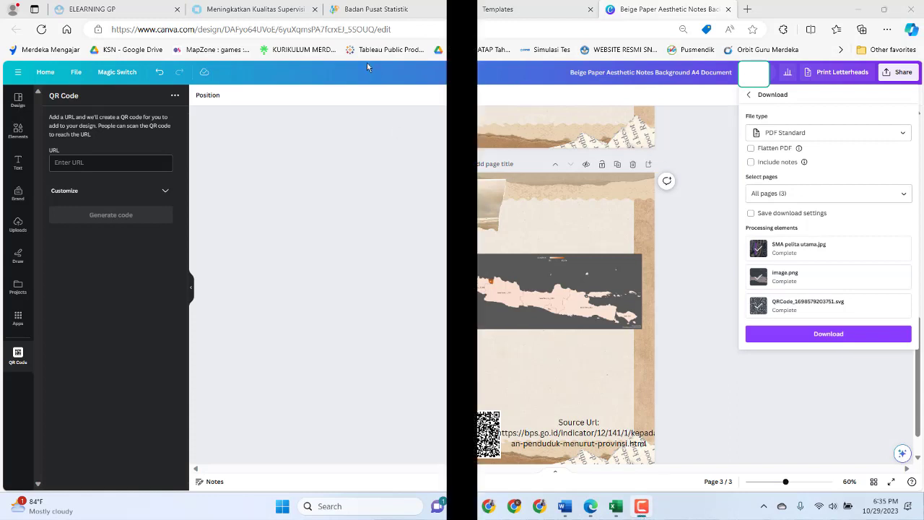